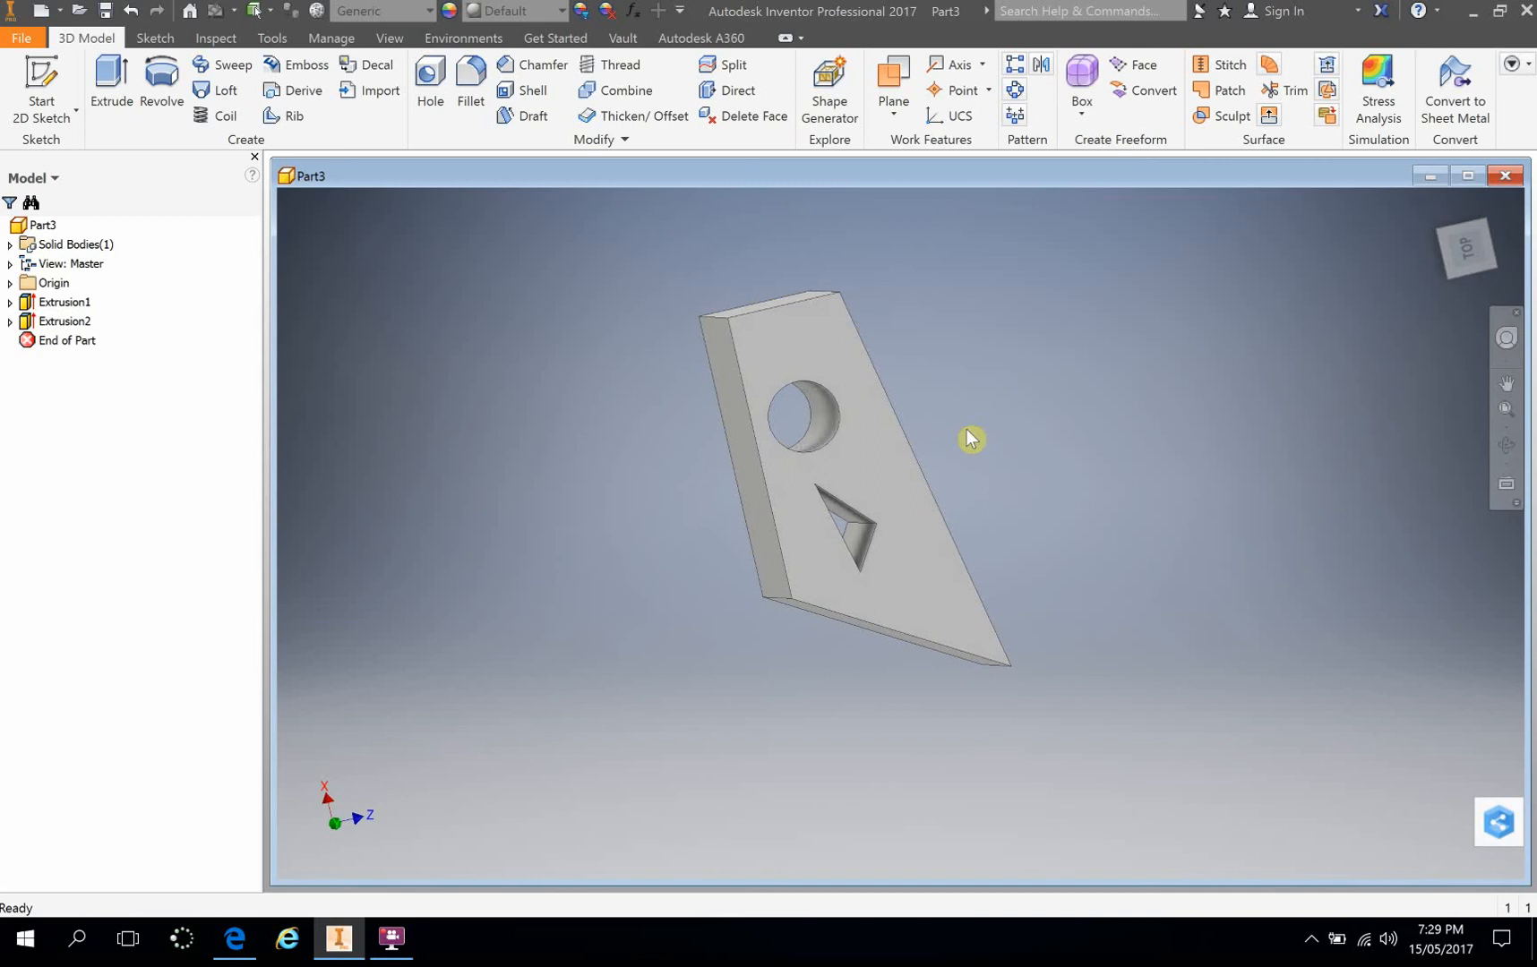
# Step: Minimize the open Part3 window and create a new part from the metric Standard (mm).ipt template
pyautogui.click(1430, 175)
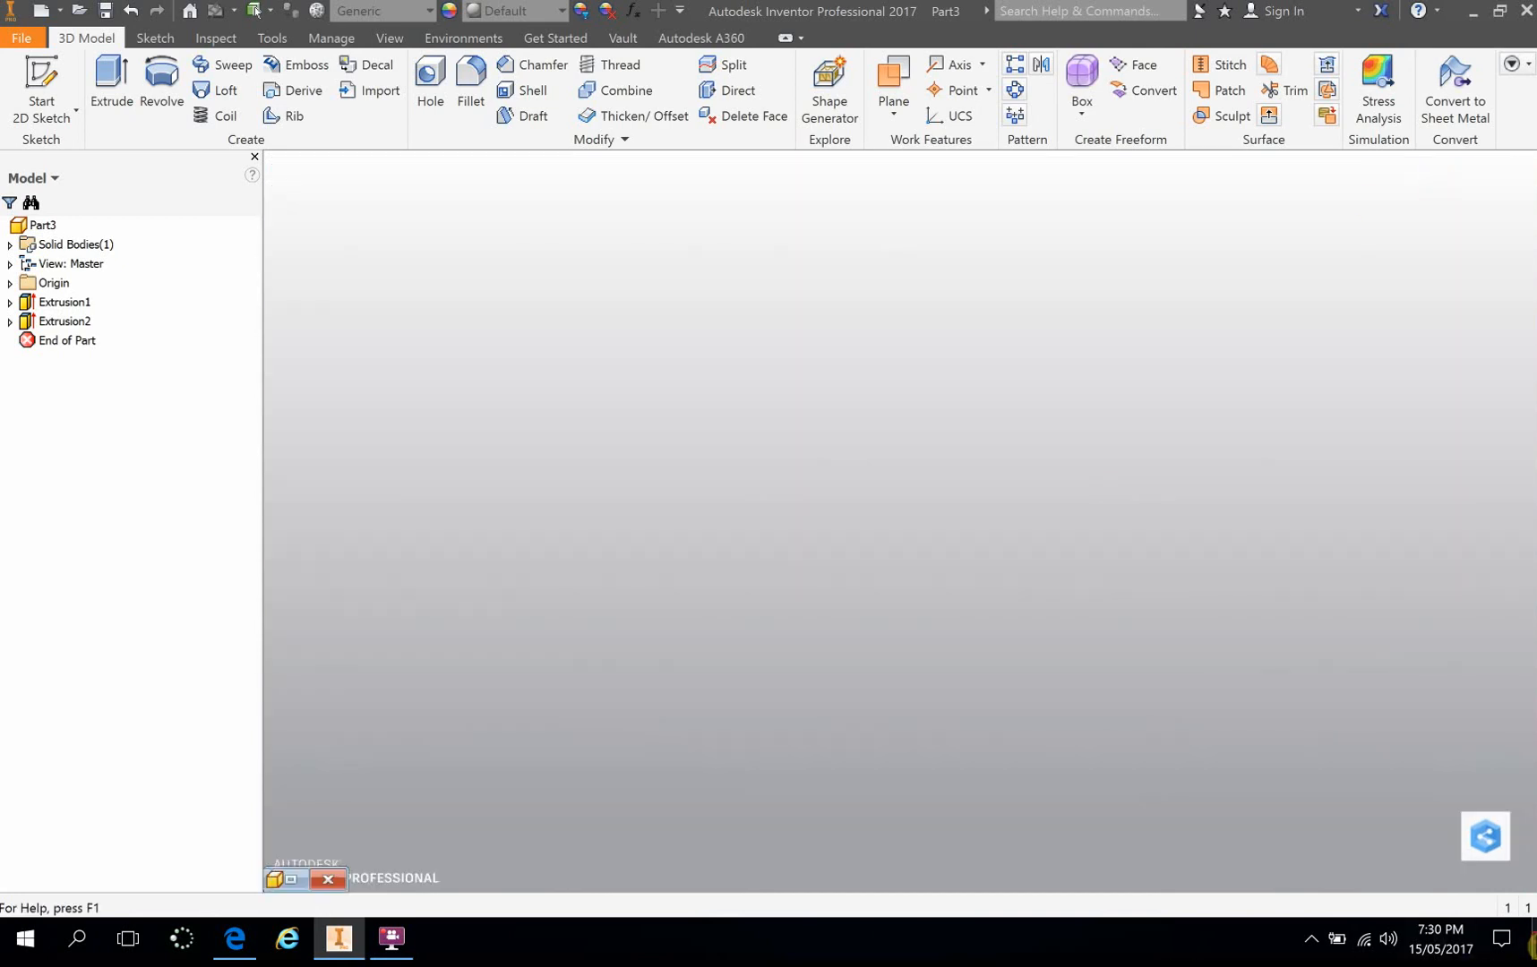
pyautogui.click(1533, 946)
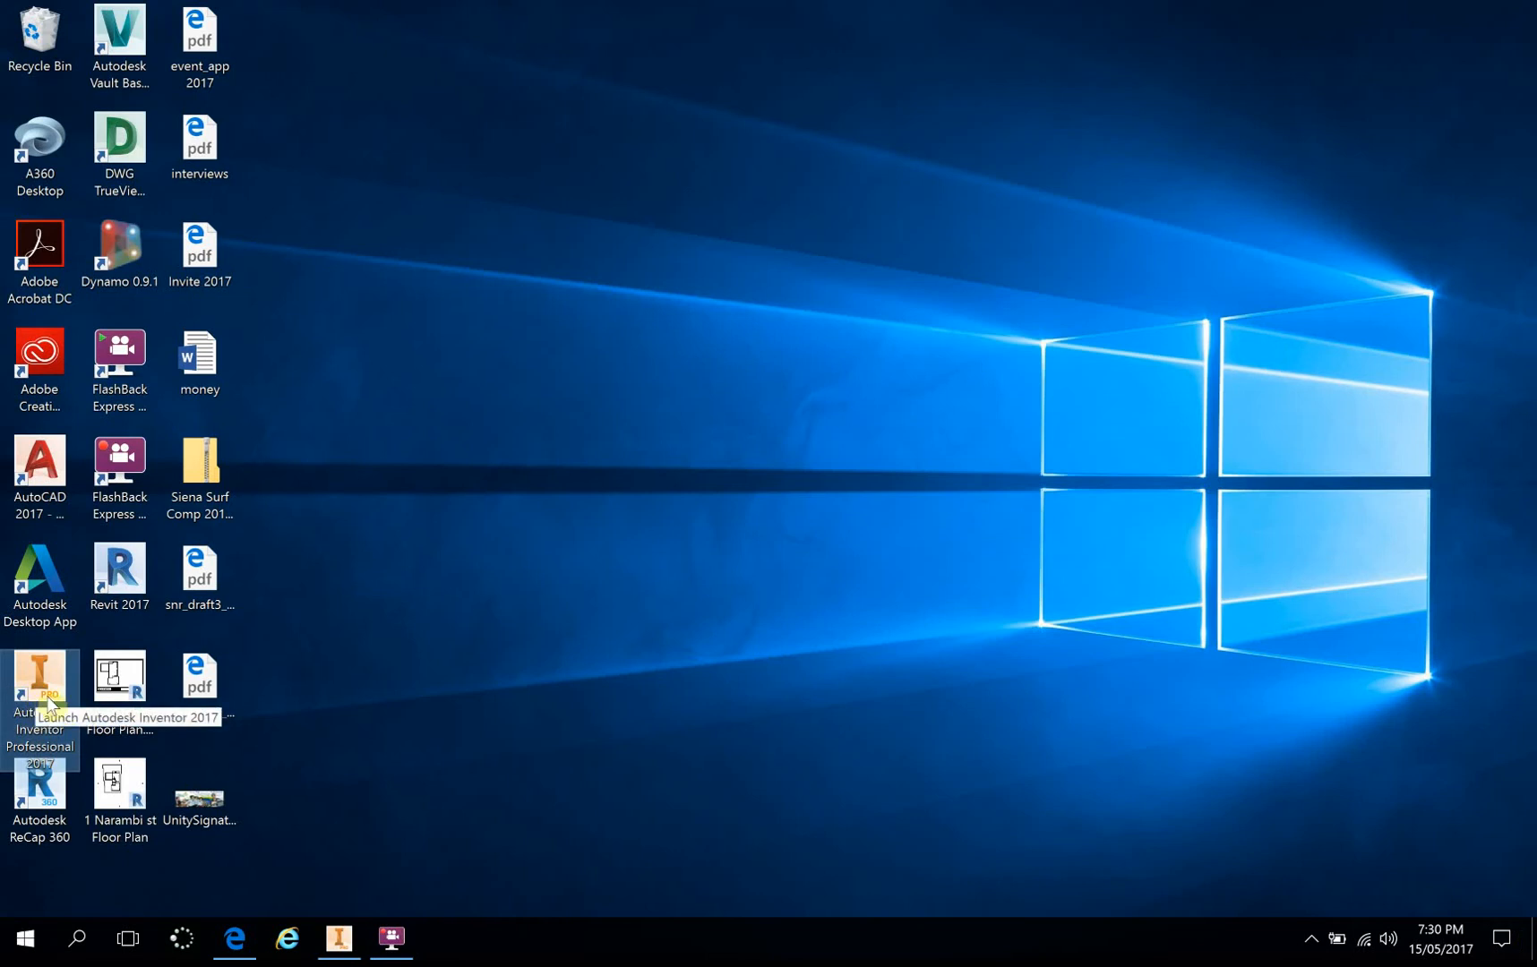
pyautogui.click(351, 938)
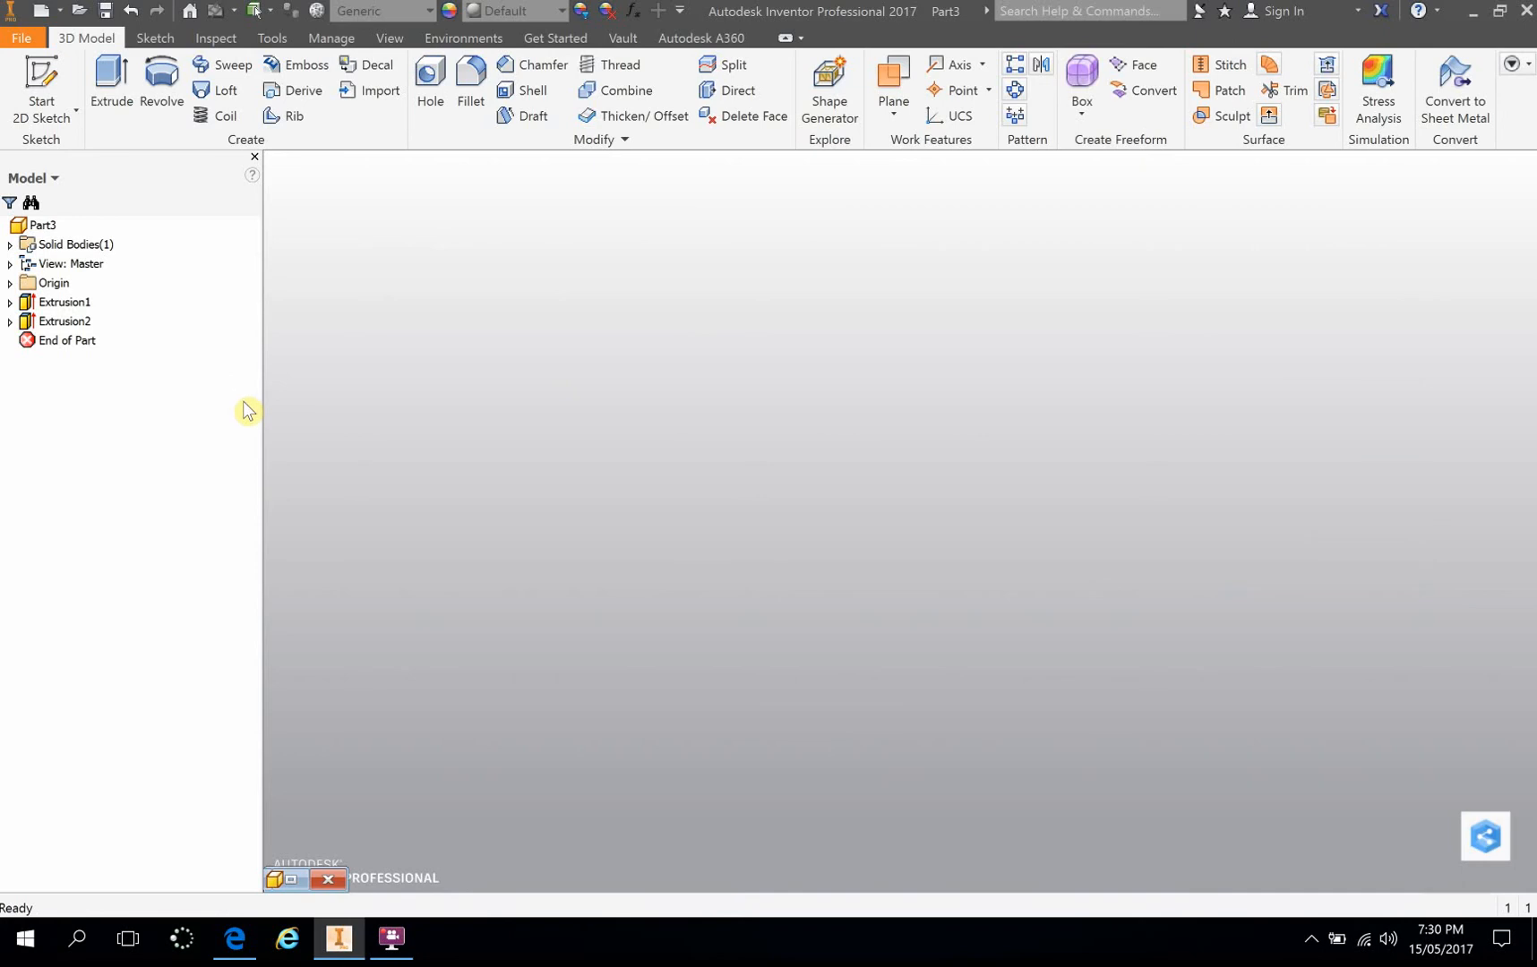
pyautogui.click(39, 16)
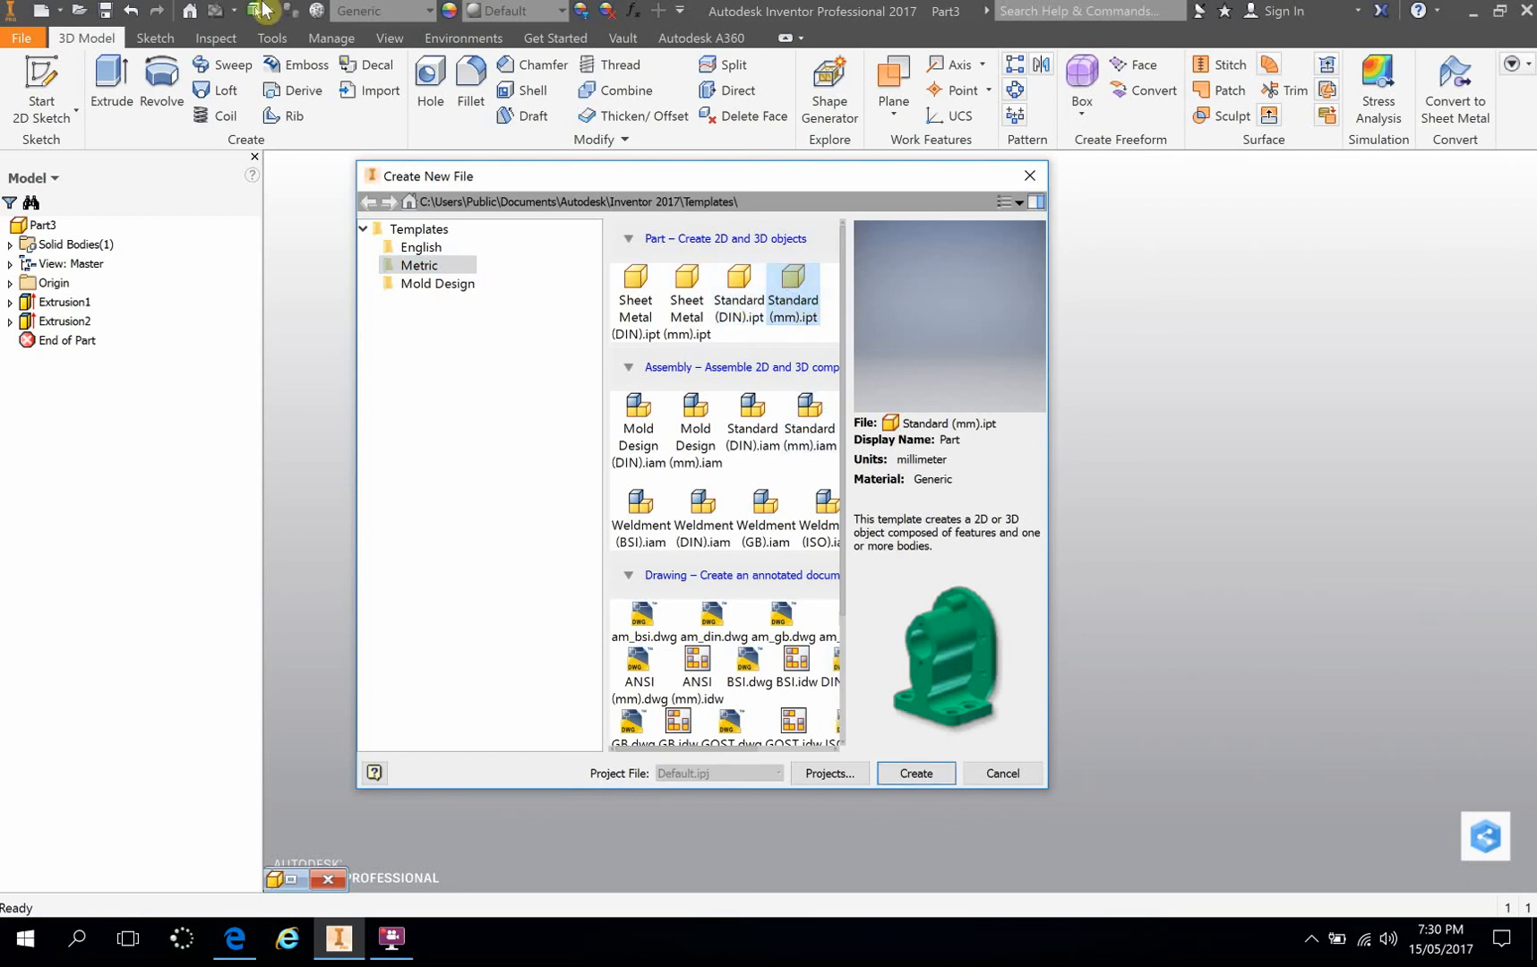
pyautogui.doubleClick(793, 281)
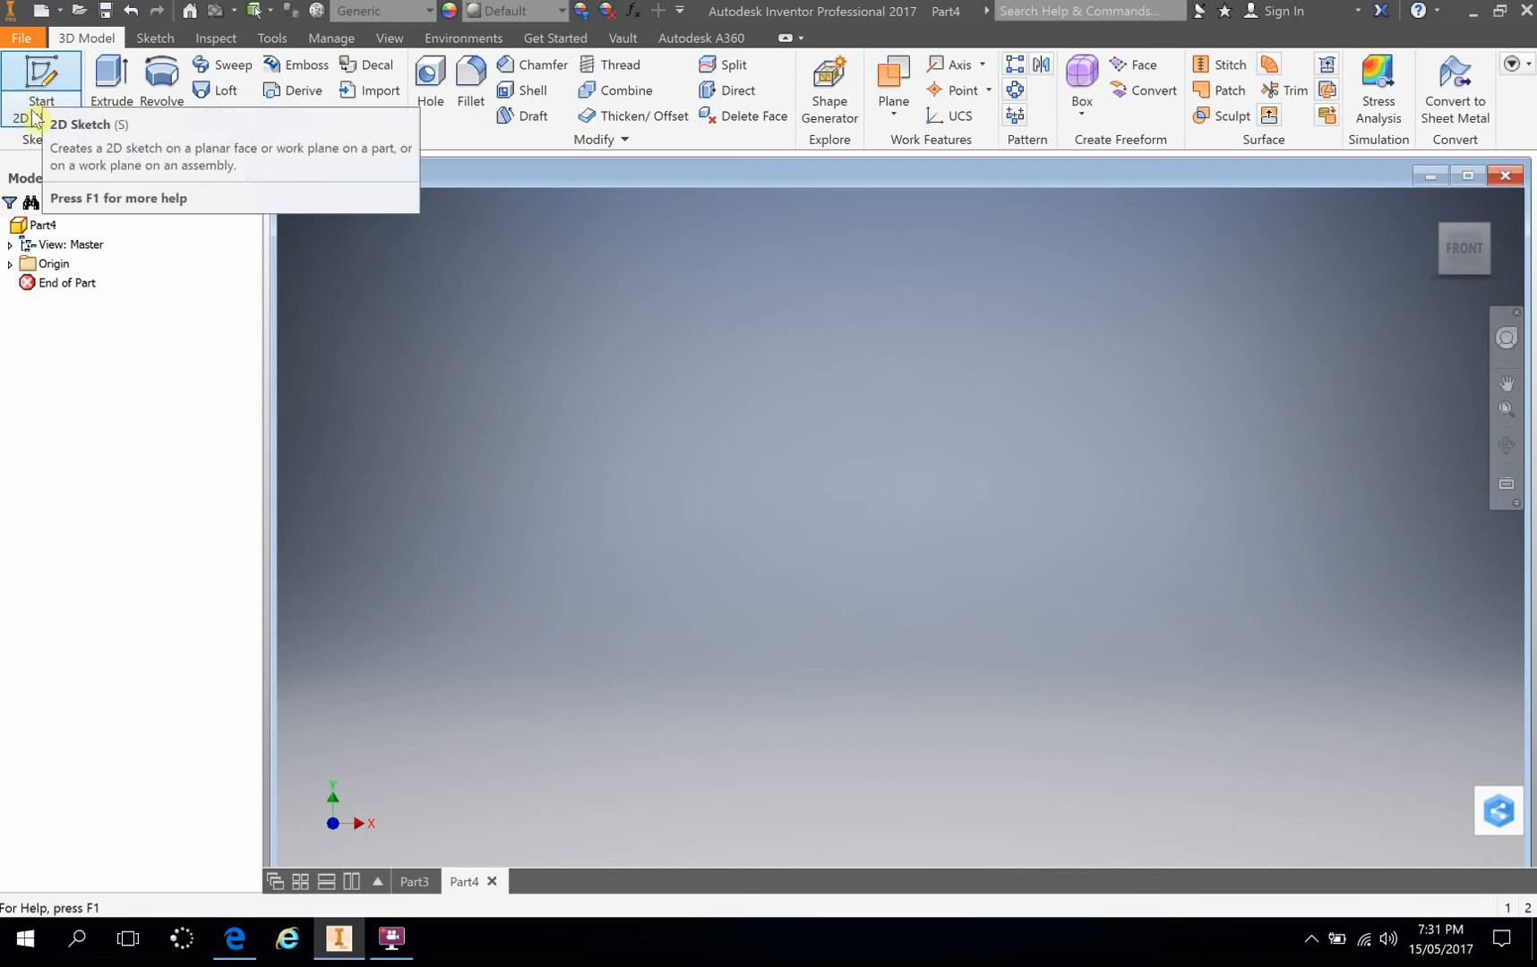
# Step: Start a 2D sketch on the horizontal XZ origin plane
pyautogui.click(43, 80)
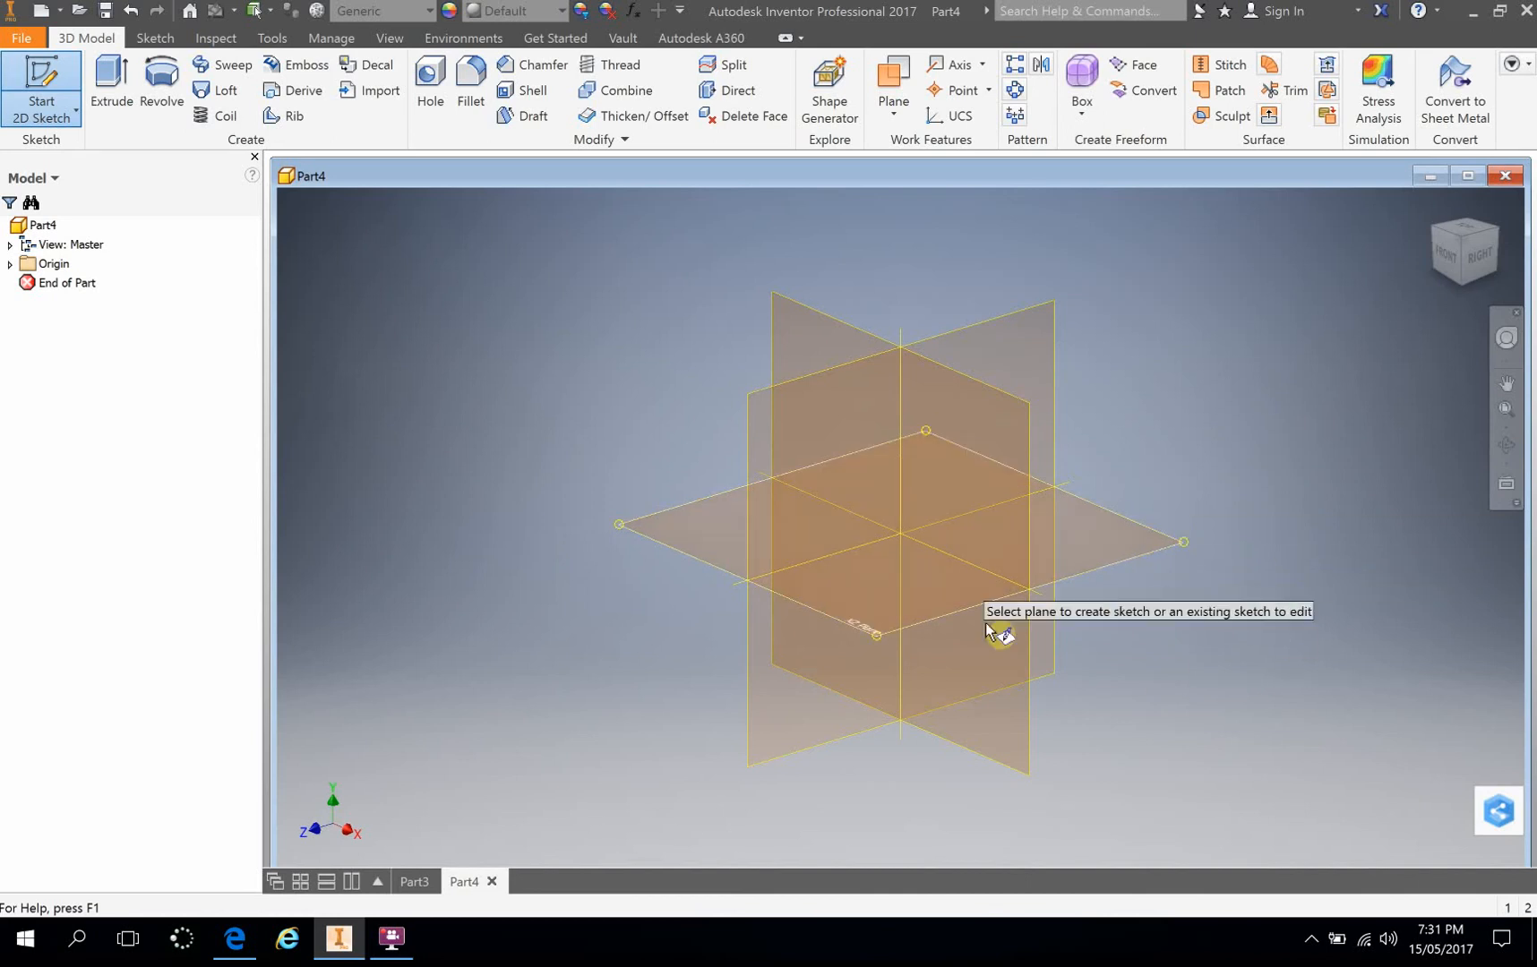
pyautogui.click(1122, 561)
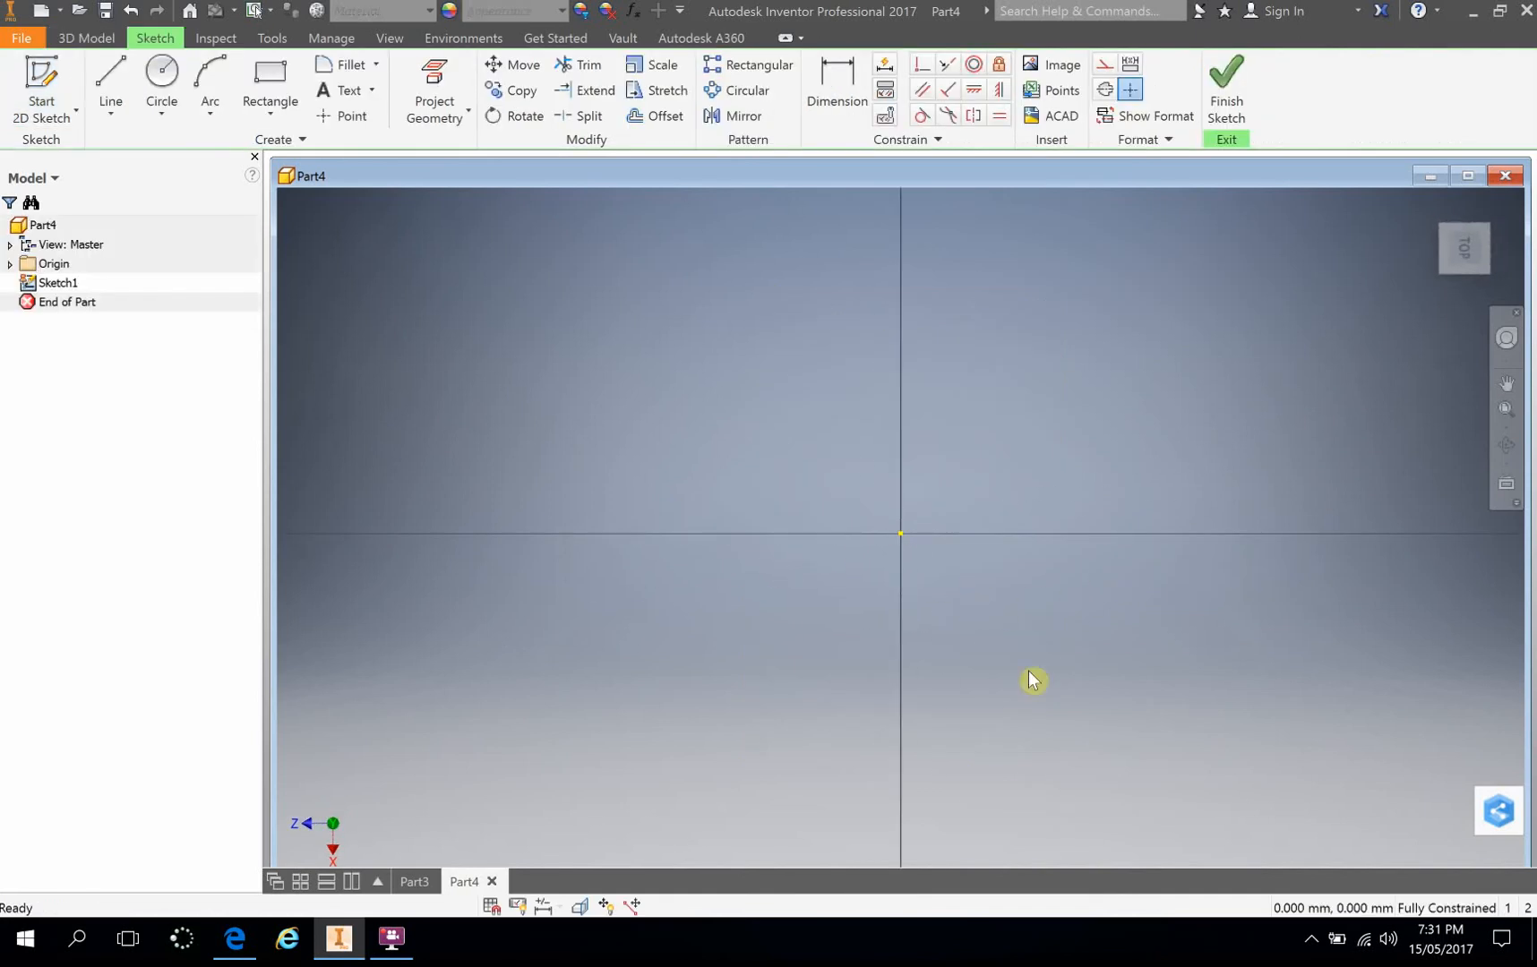
pyautogui.scroll(-5, 766, 435)
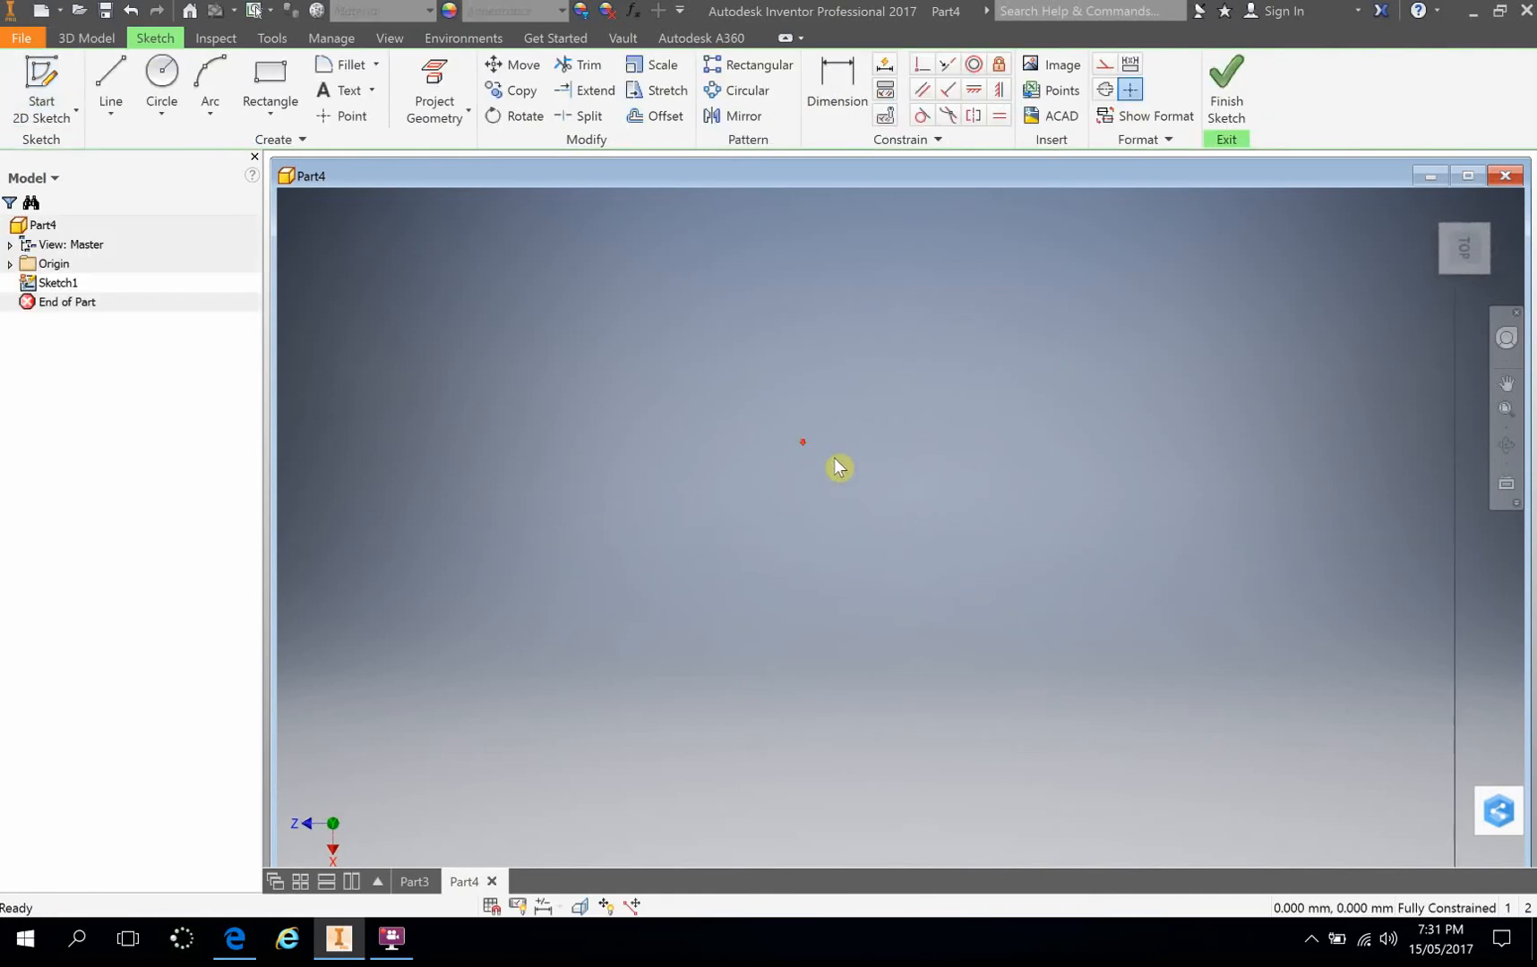
pyautogui.scroll(5, 833, 456)
pyautogui.scroll(4, 930, 459)
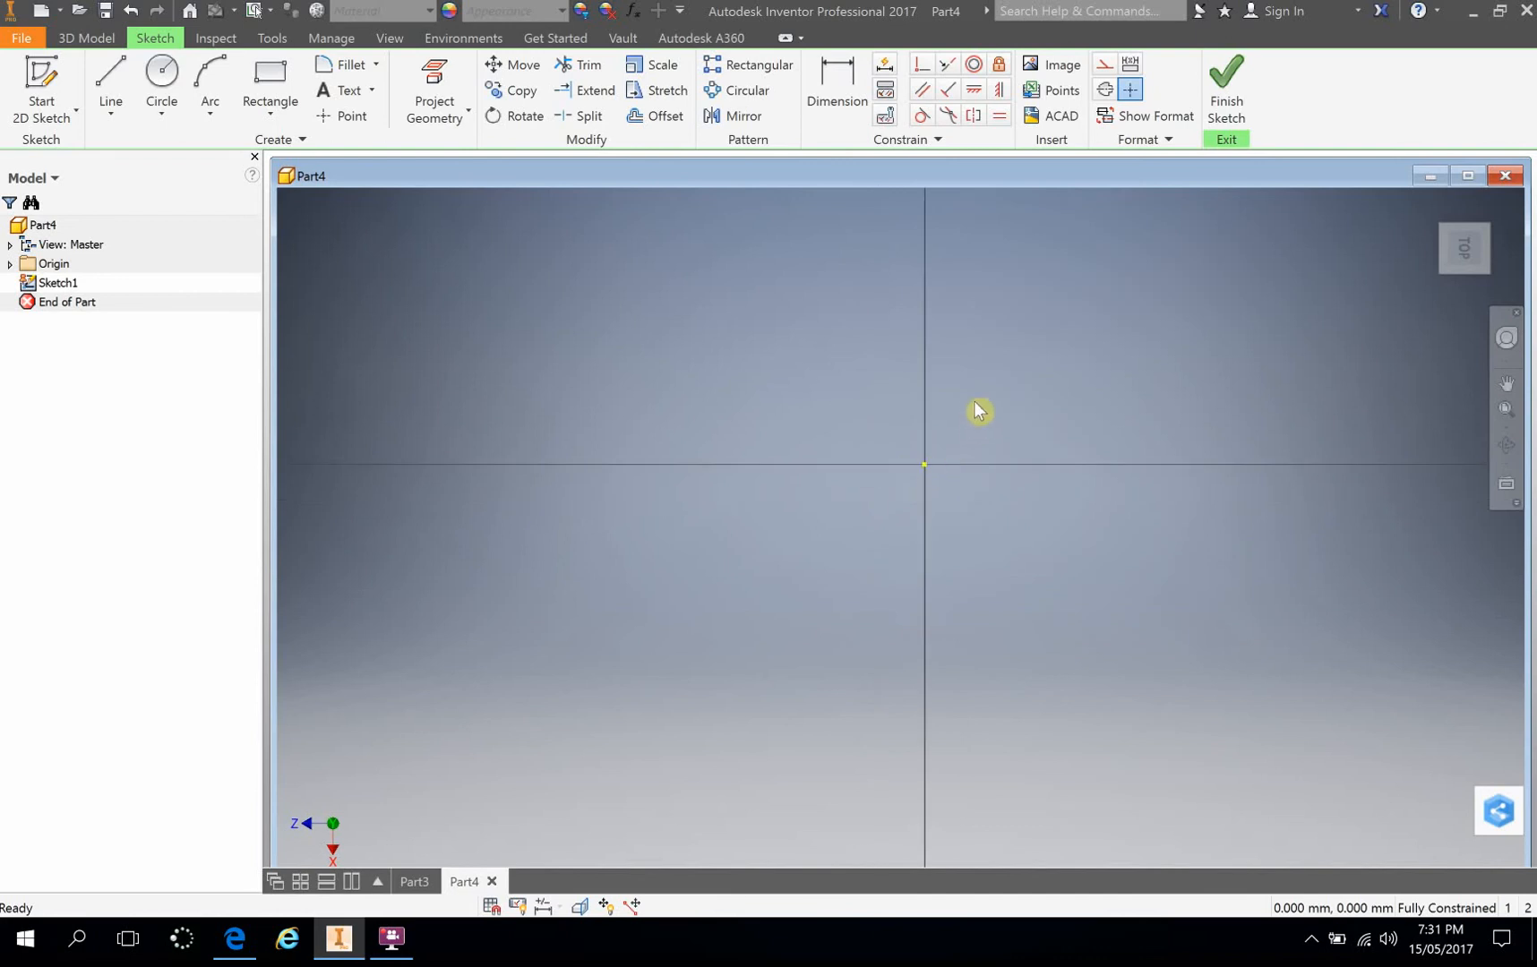
pyautogui.moveTo(974, 403)
pyautogui.mouseDown(button='middle')
pyautogui.moveTo(786, 496)
pyautogui.moveTo(924, 470)
pyautogui.moveTo(1022, 394)
pyautogui.mouseUp(button='middle')
pyautogui.scroll(-5, 919, 478)
pyautogui.scroll(3, 913, 480)
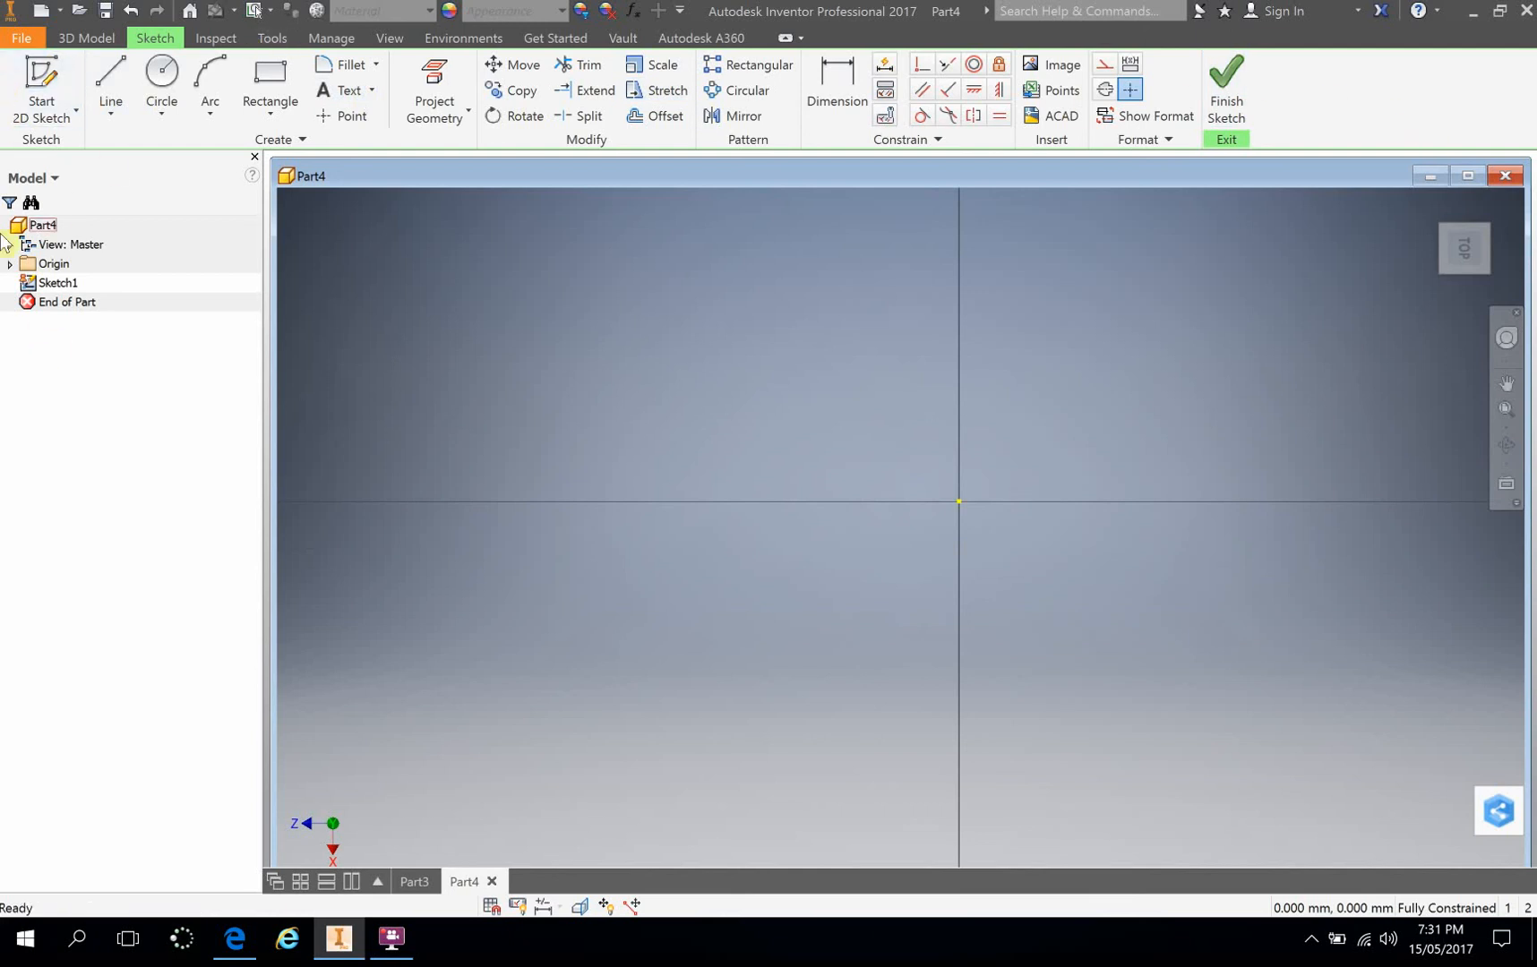
# Step: Sketch a sloping line about 249 mm long from the origin, followed by a connected vertical line 150 mm long
pyautogui.click(86, 39)
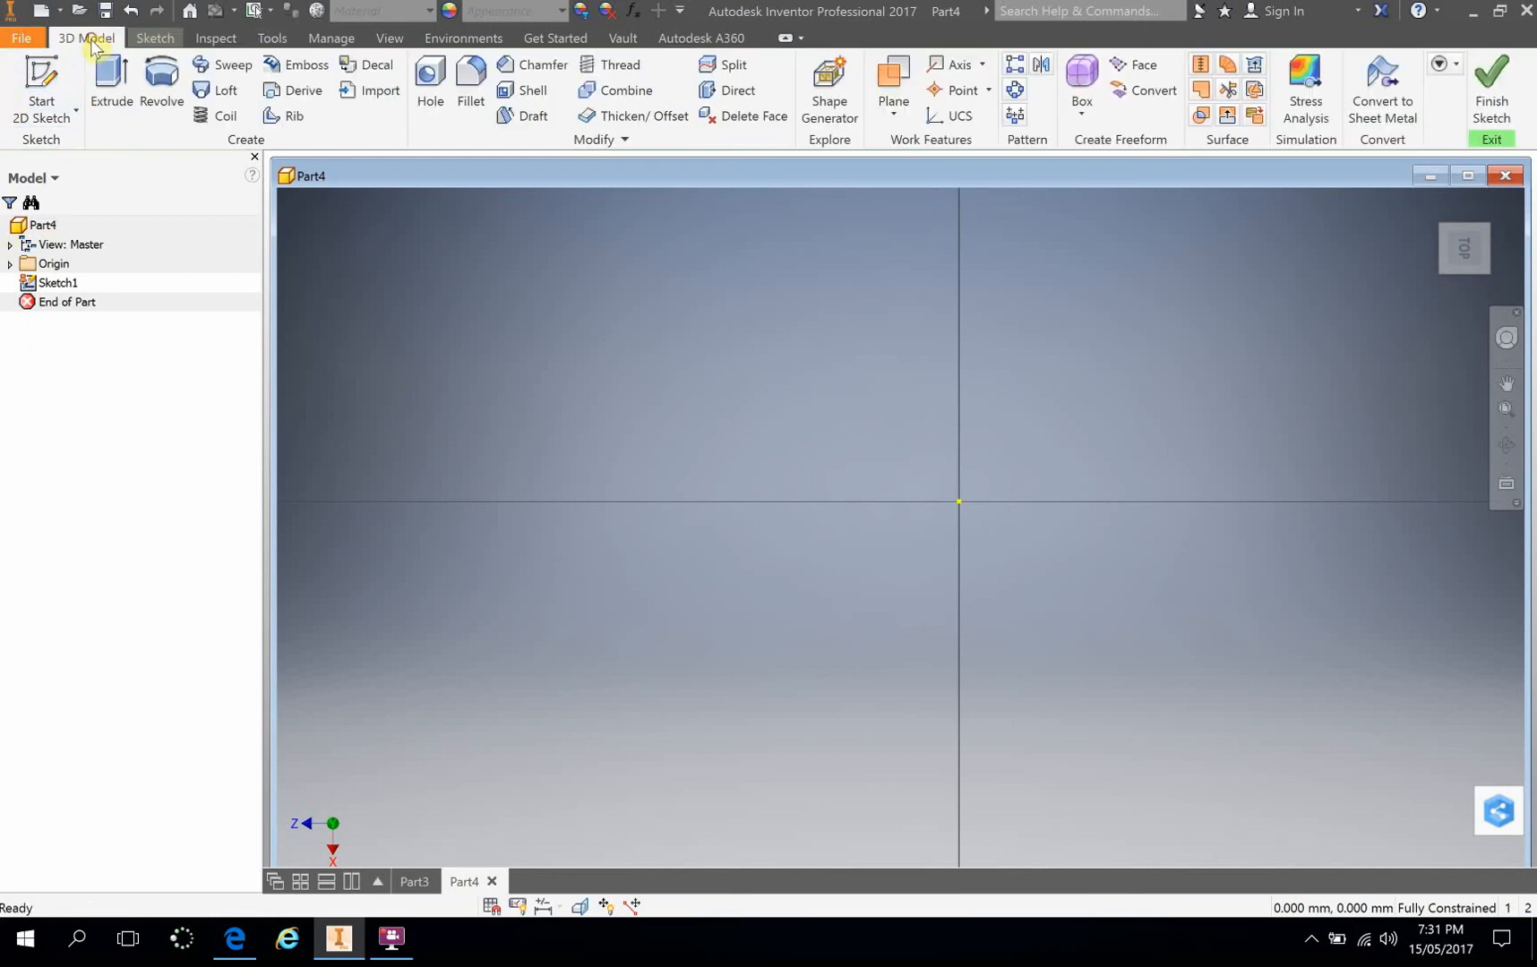
pyautogui.click(156, 38)
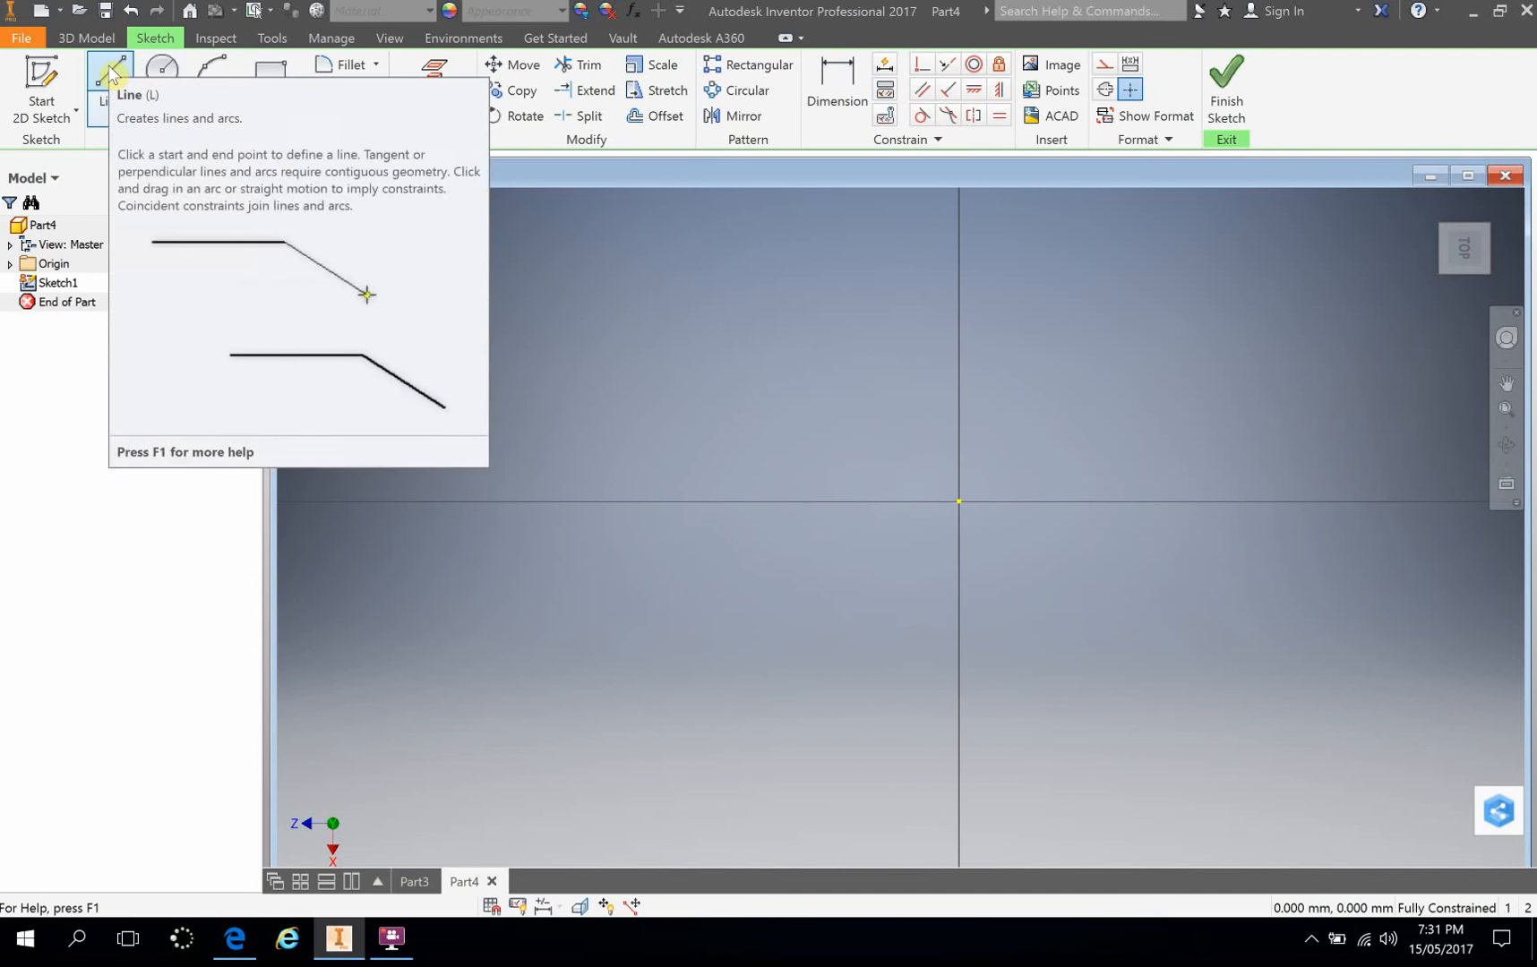
pyautogui.click(110, 72)
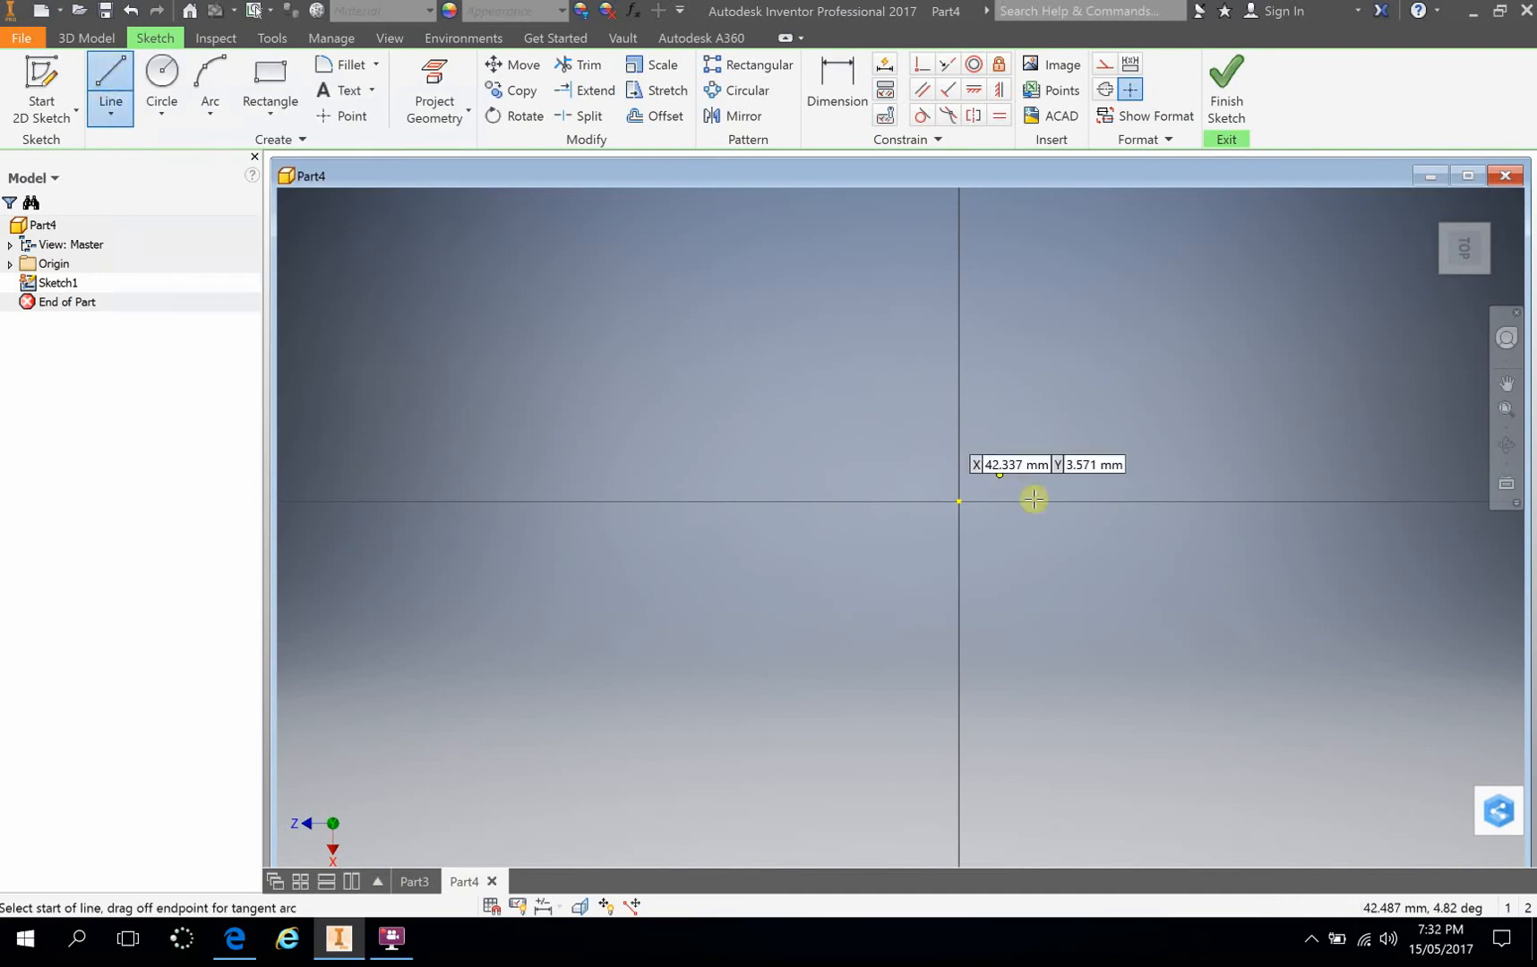
pyautogui.click(959, 502)
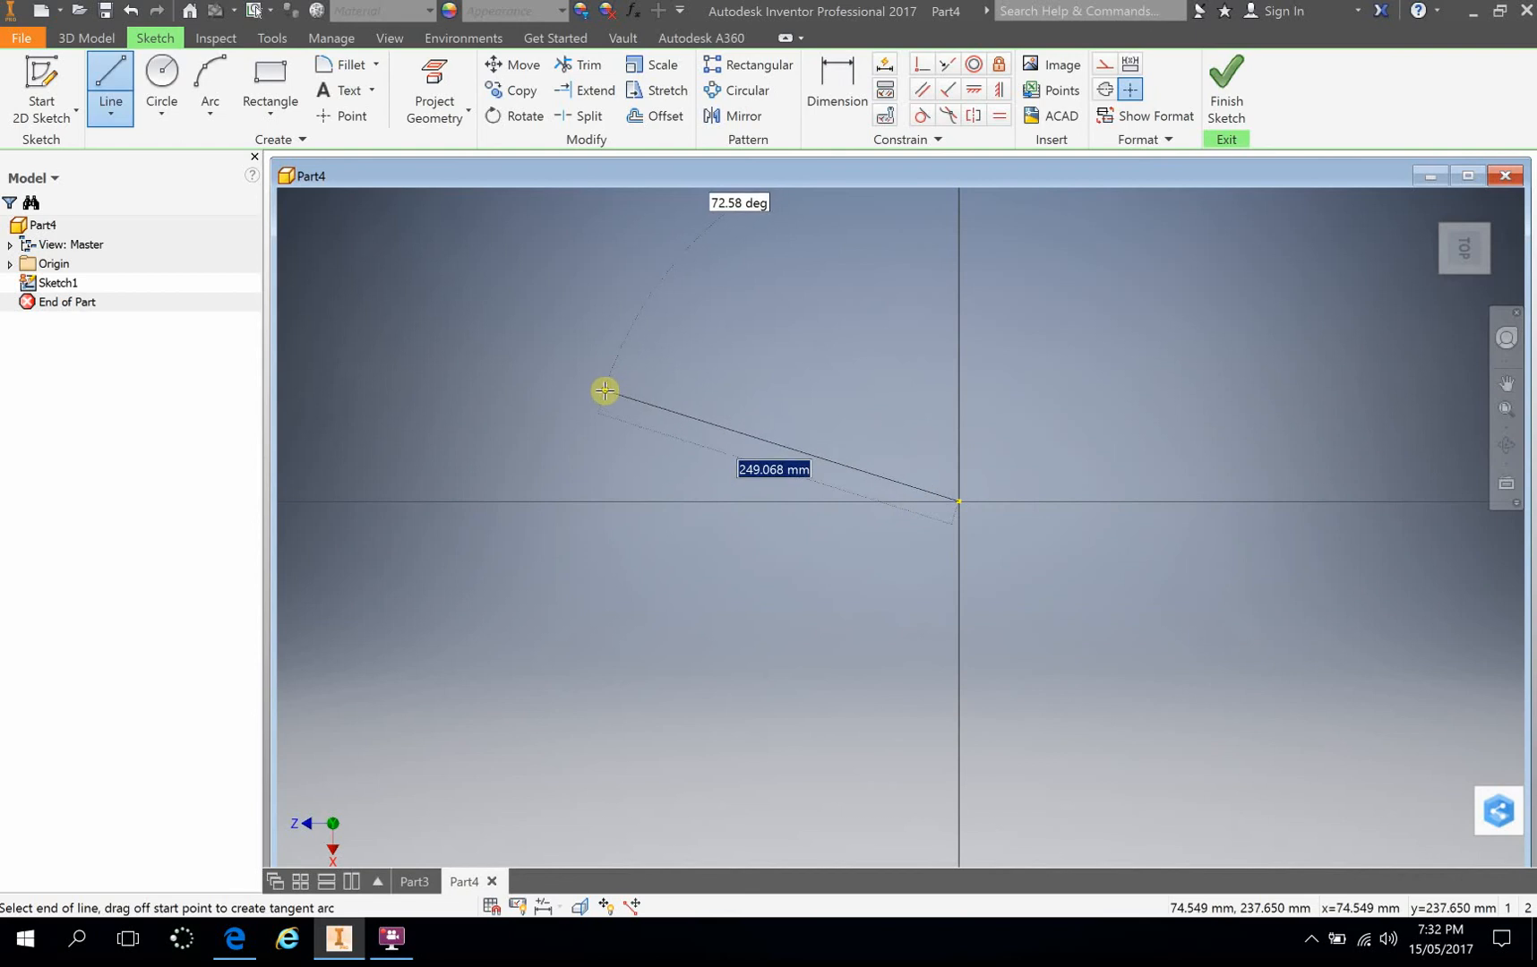
pyautogui.click(604, 391)
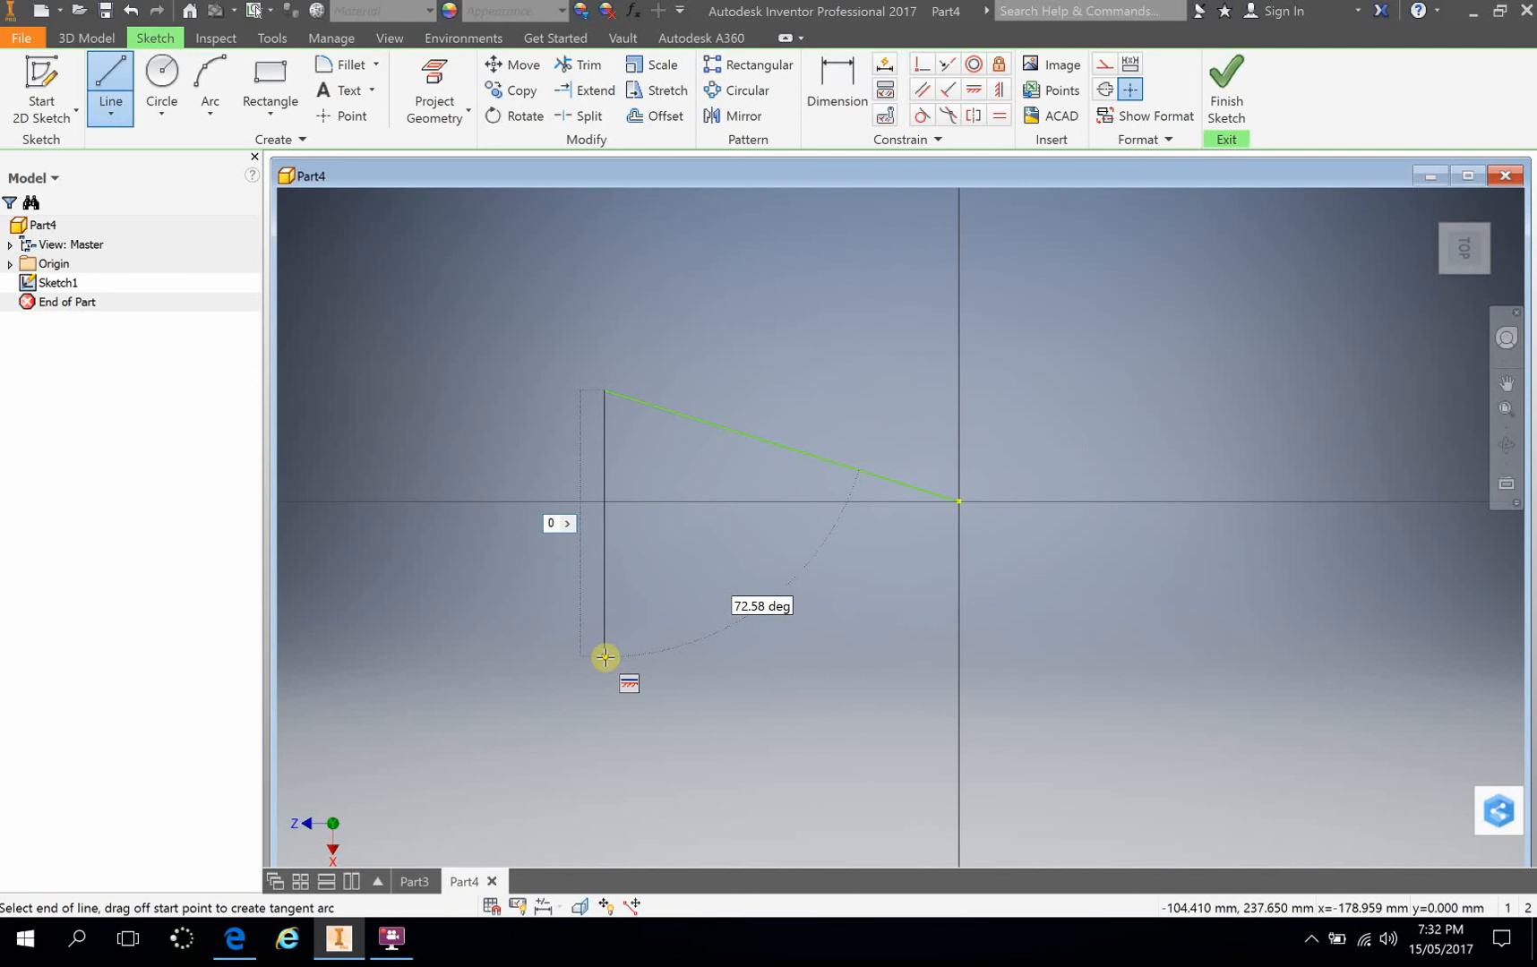
pyautogui.click(604, 657)
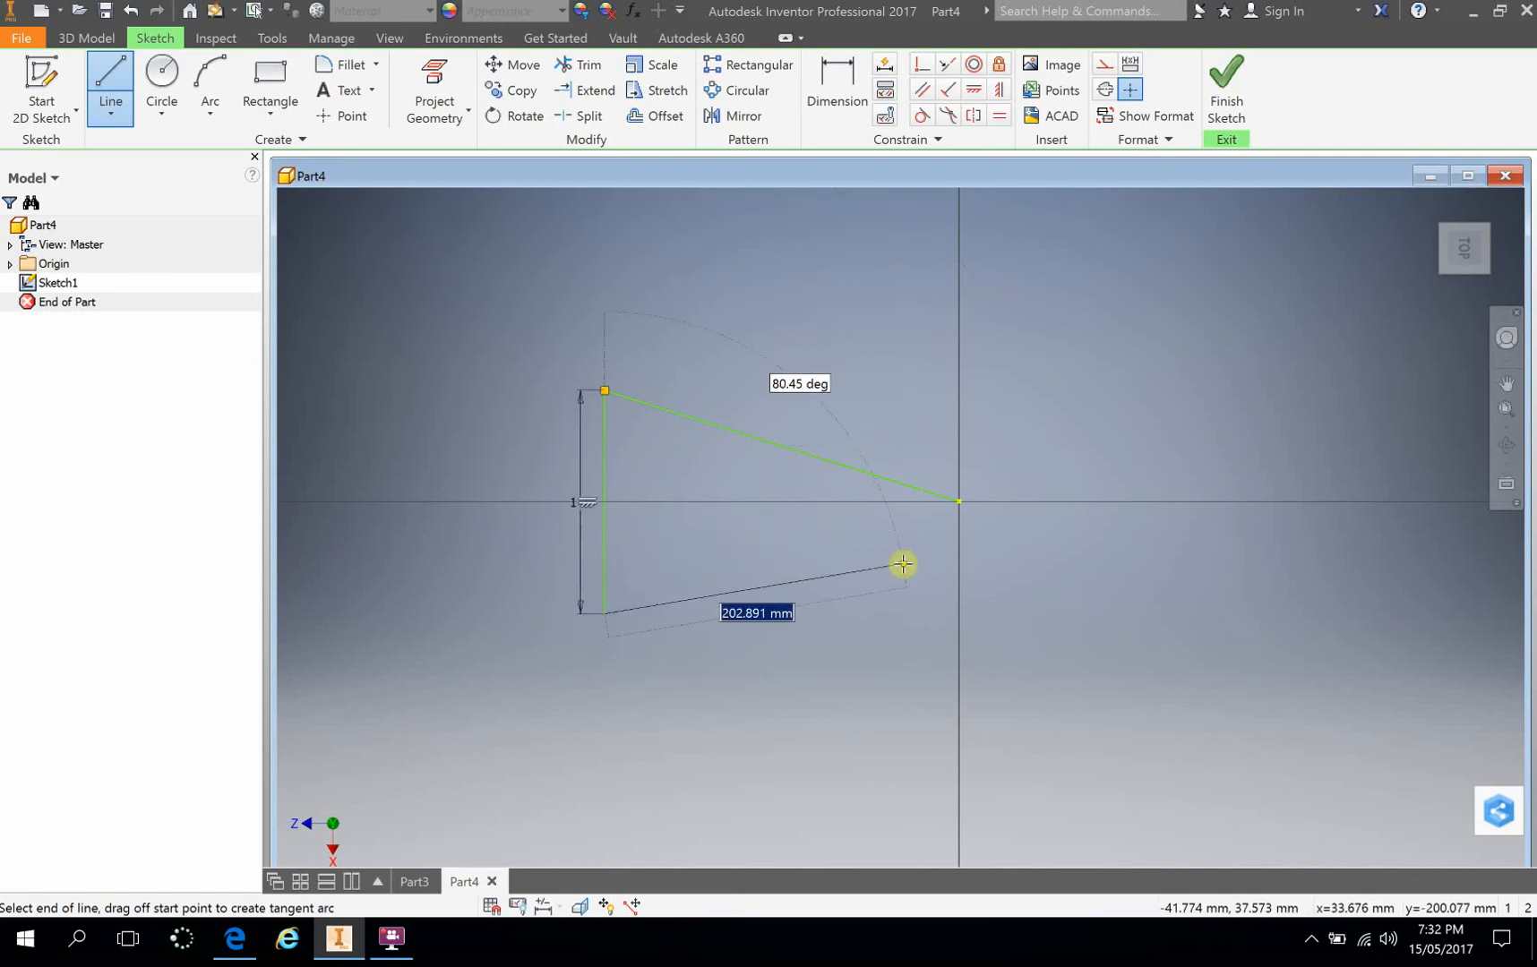
# Step: Continue the profile with a sloping line about 248 mm long from the vertical line's lower end to just short of the origin
pyautogui.scroll(-3, 761, 591)
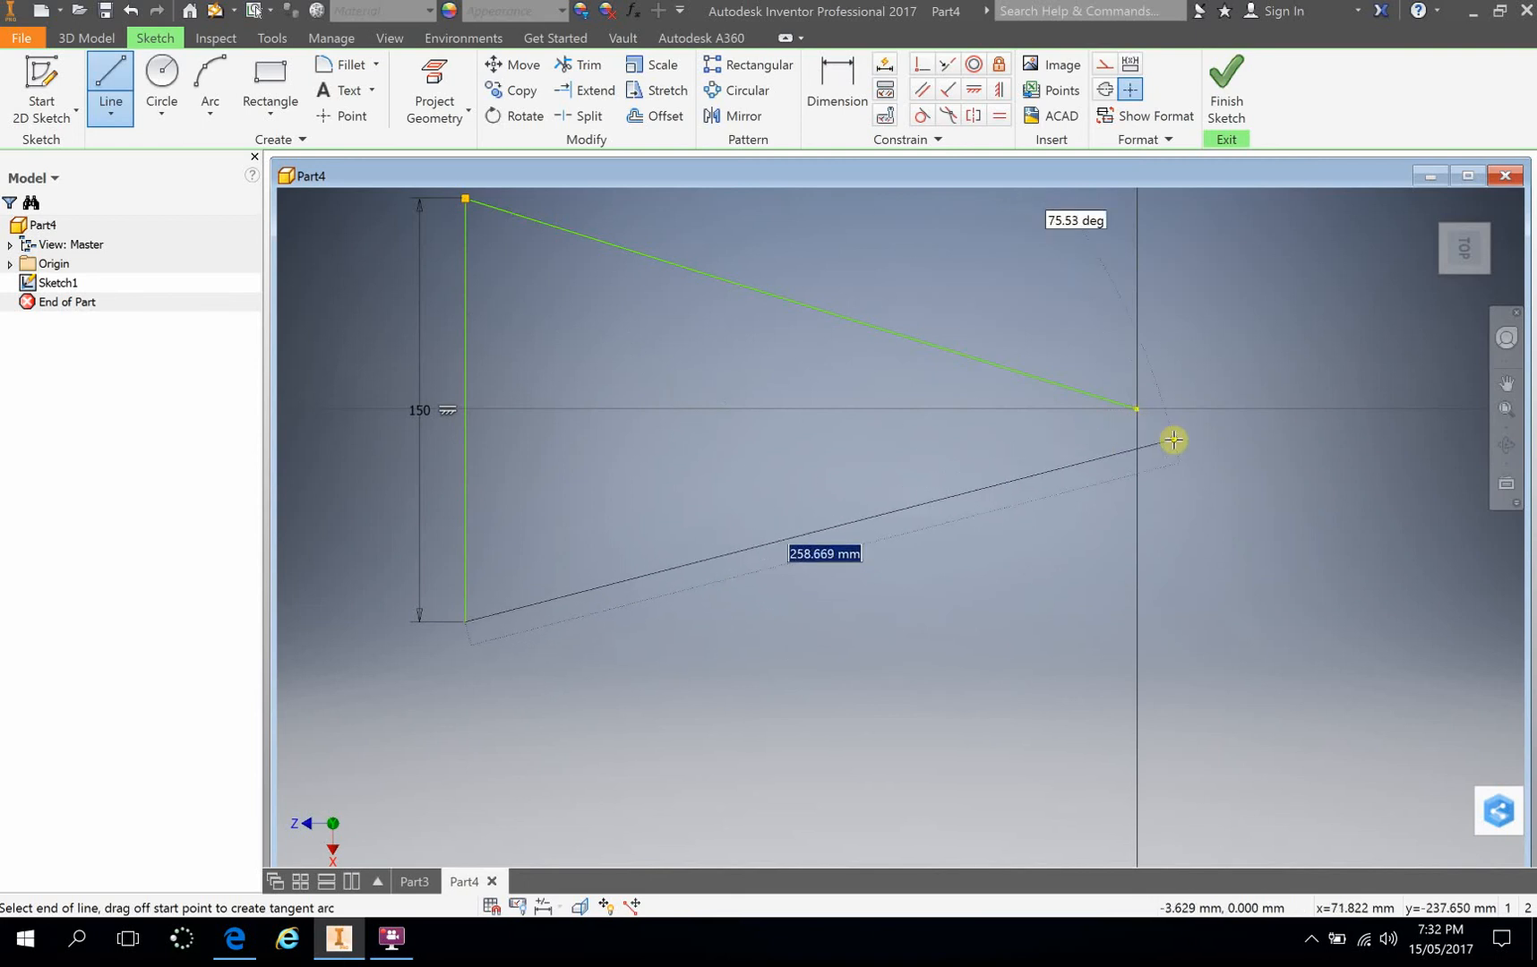
pyautogui.scroll(-2, 1130, 447)
pyautogui.scroll(2, 1130, 447)
pyautogui.scroll(2, 1177, 450)
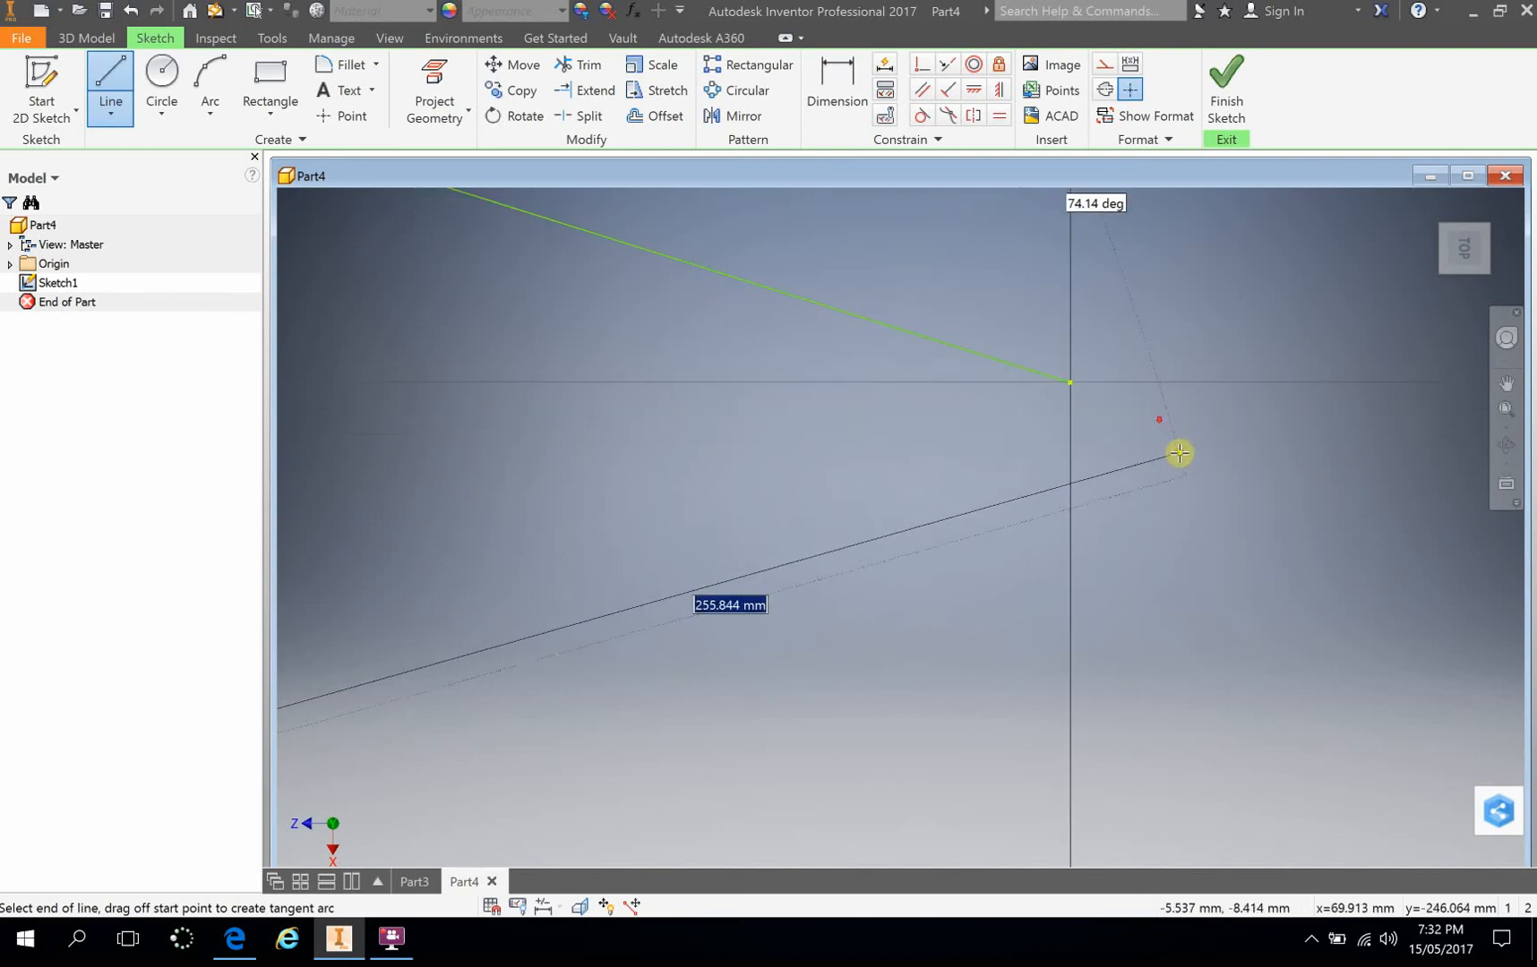
pyautogui.moveTo(1257, 477)
pyautogui.mouseDown(button='middle')
pyautogui.moveTo(1358, 484)
pyautogui.moveTo(1333, 500)
pyautogui.mouseUp(button='middle')
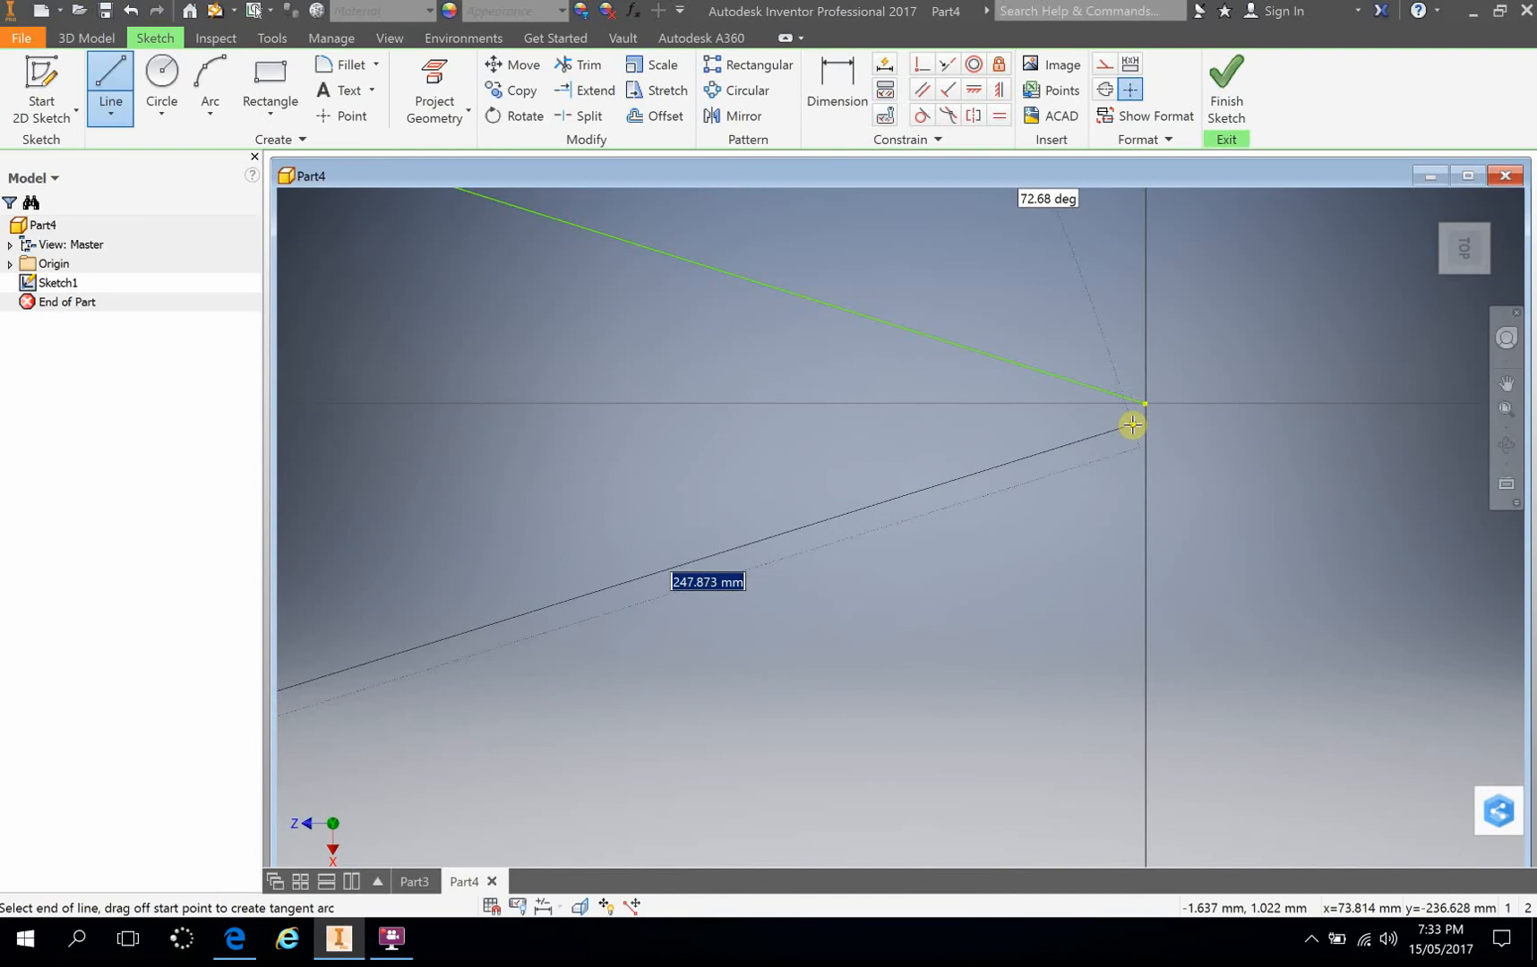
pyautogui.click(1131, 425)
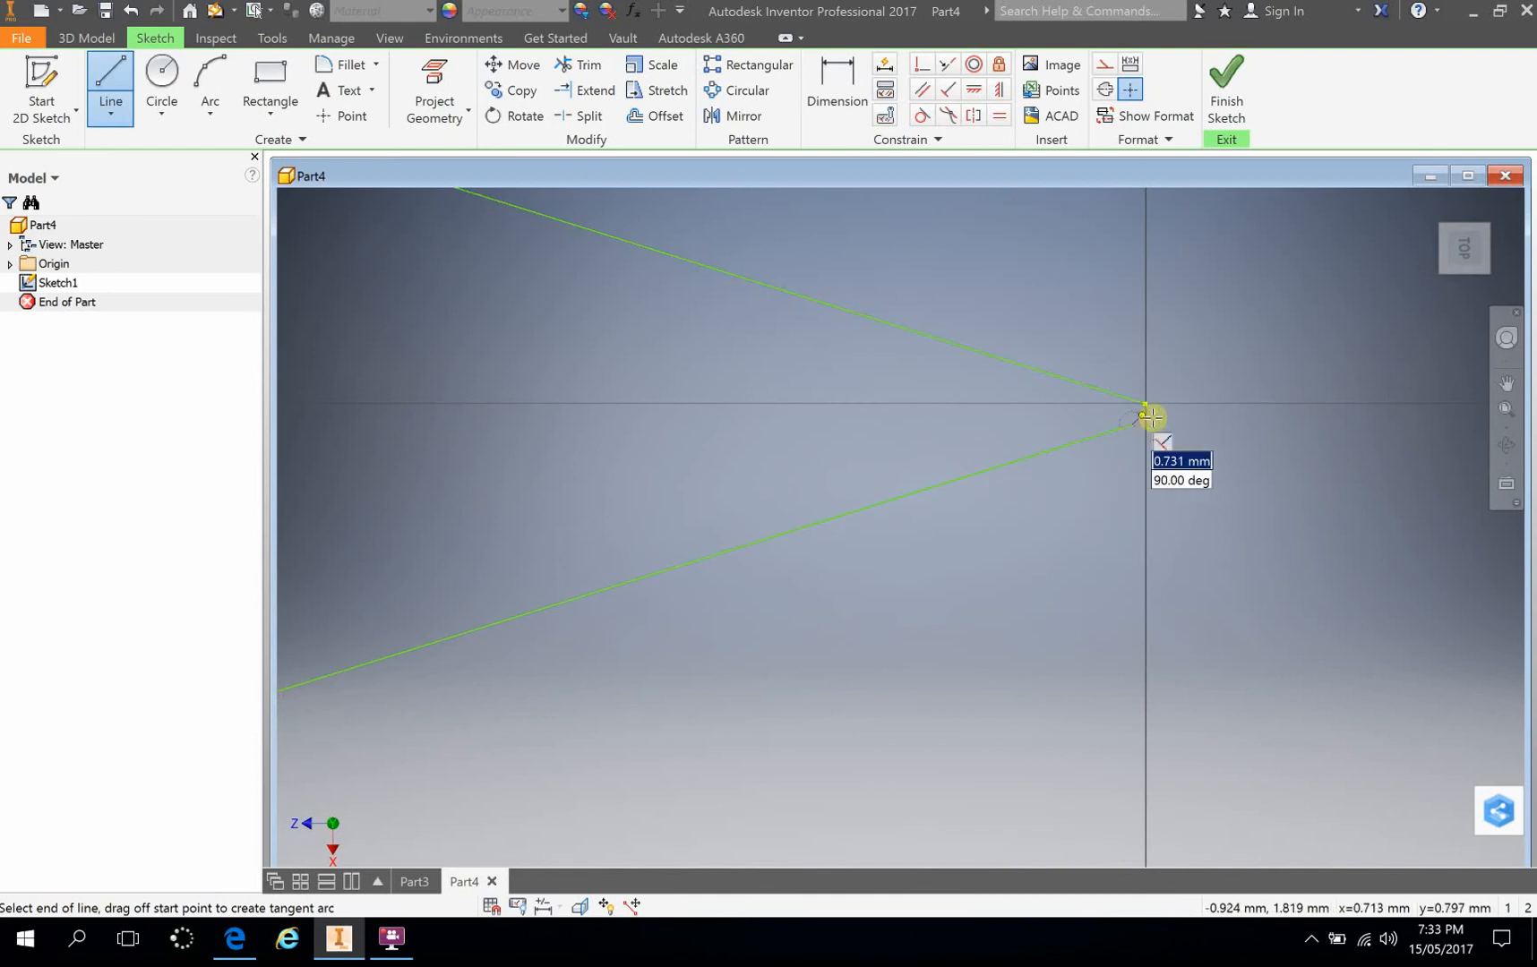
# Step: Close the profile with a short line ending at the origin and finish the sketch
pyautogui.scroll(-9, 1139, 422)
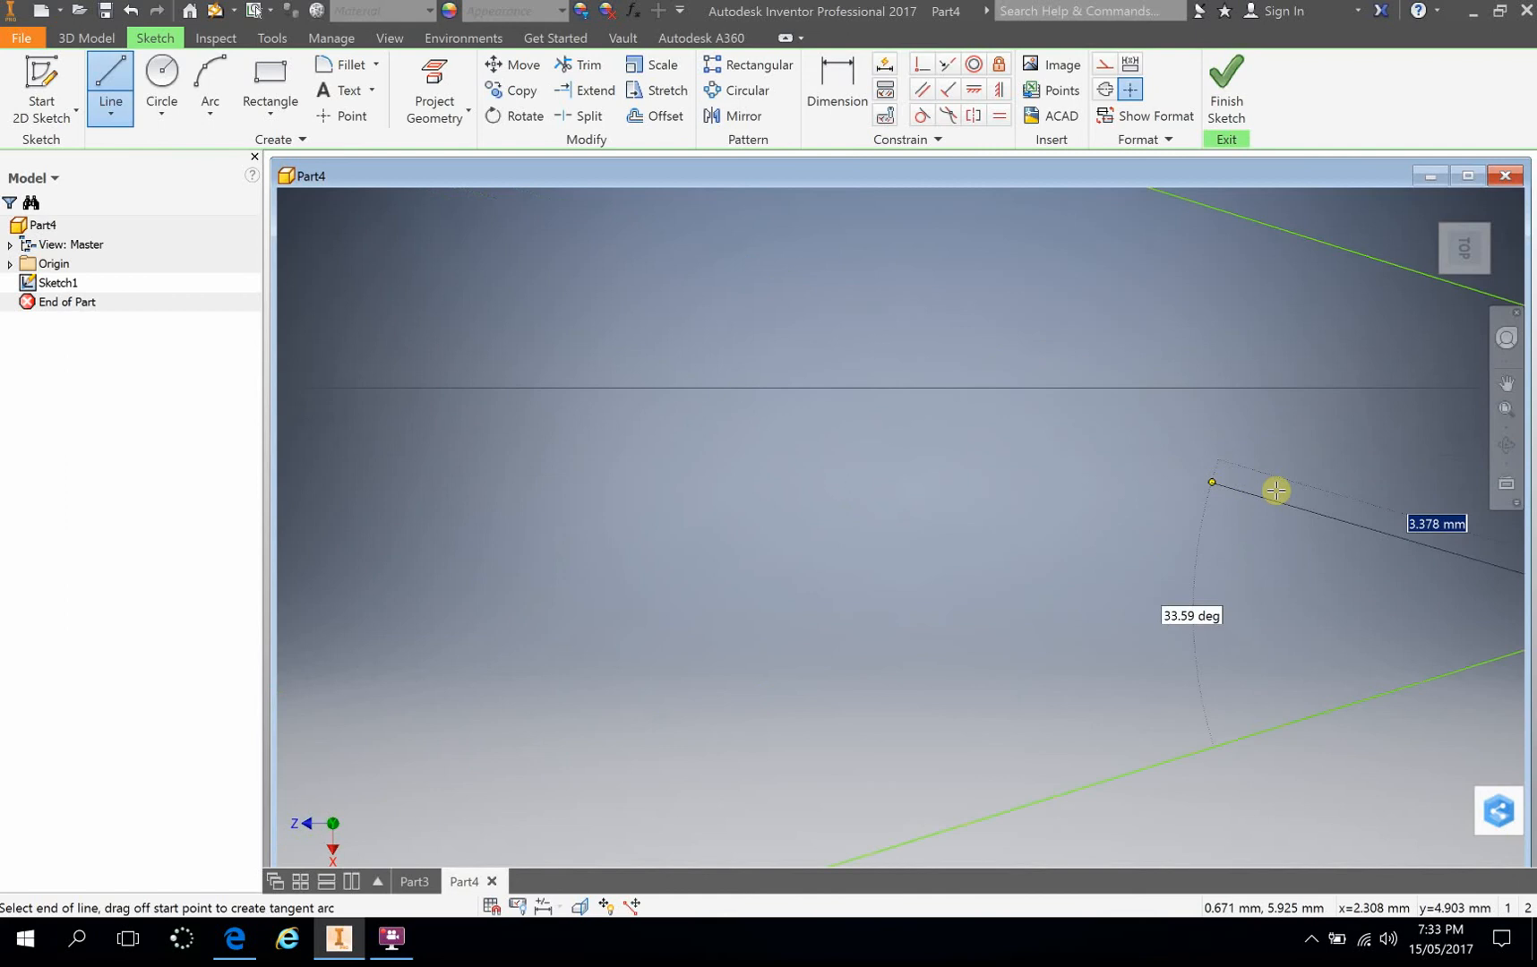
pyautogui.moveTo(1424, 487); pyautogui.dragTo(434, 463, button='middle')
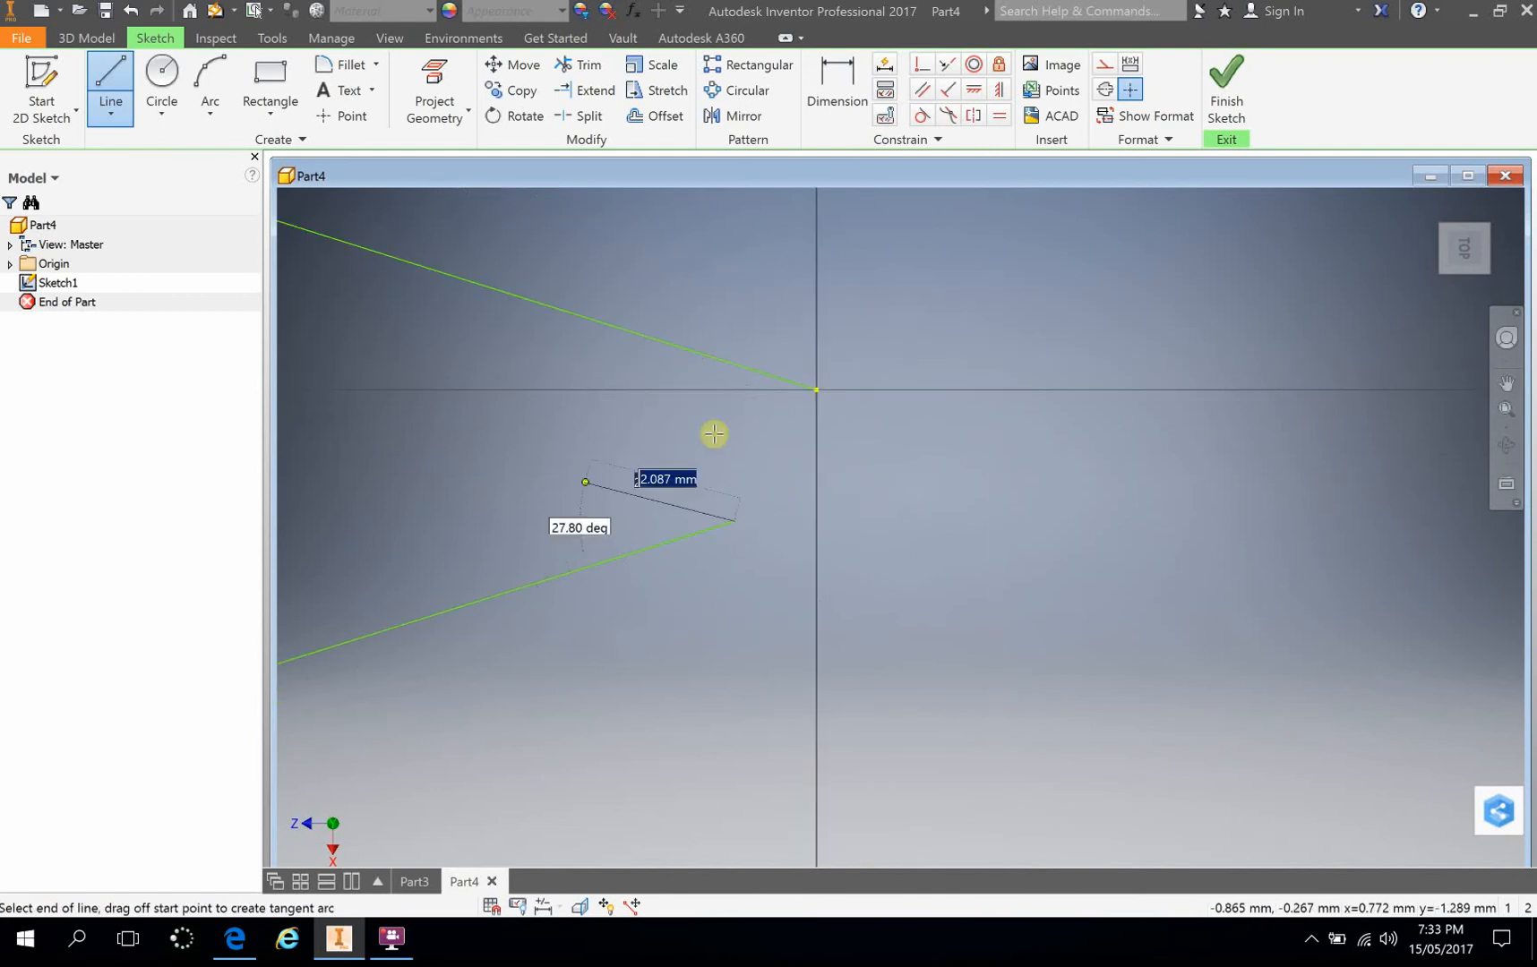
pyautogui.click(814, 391)
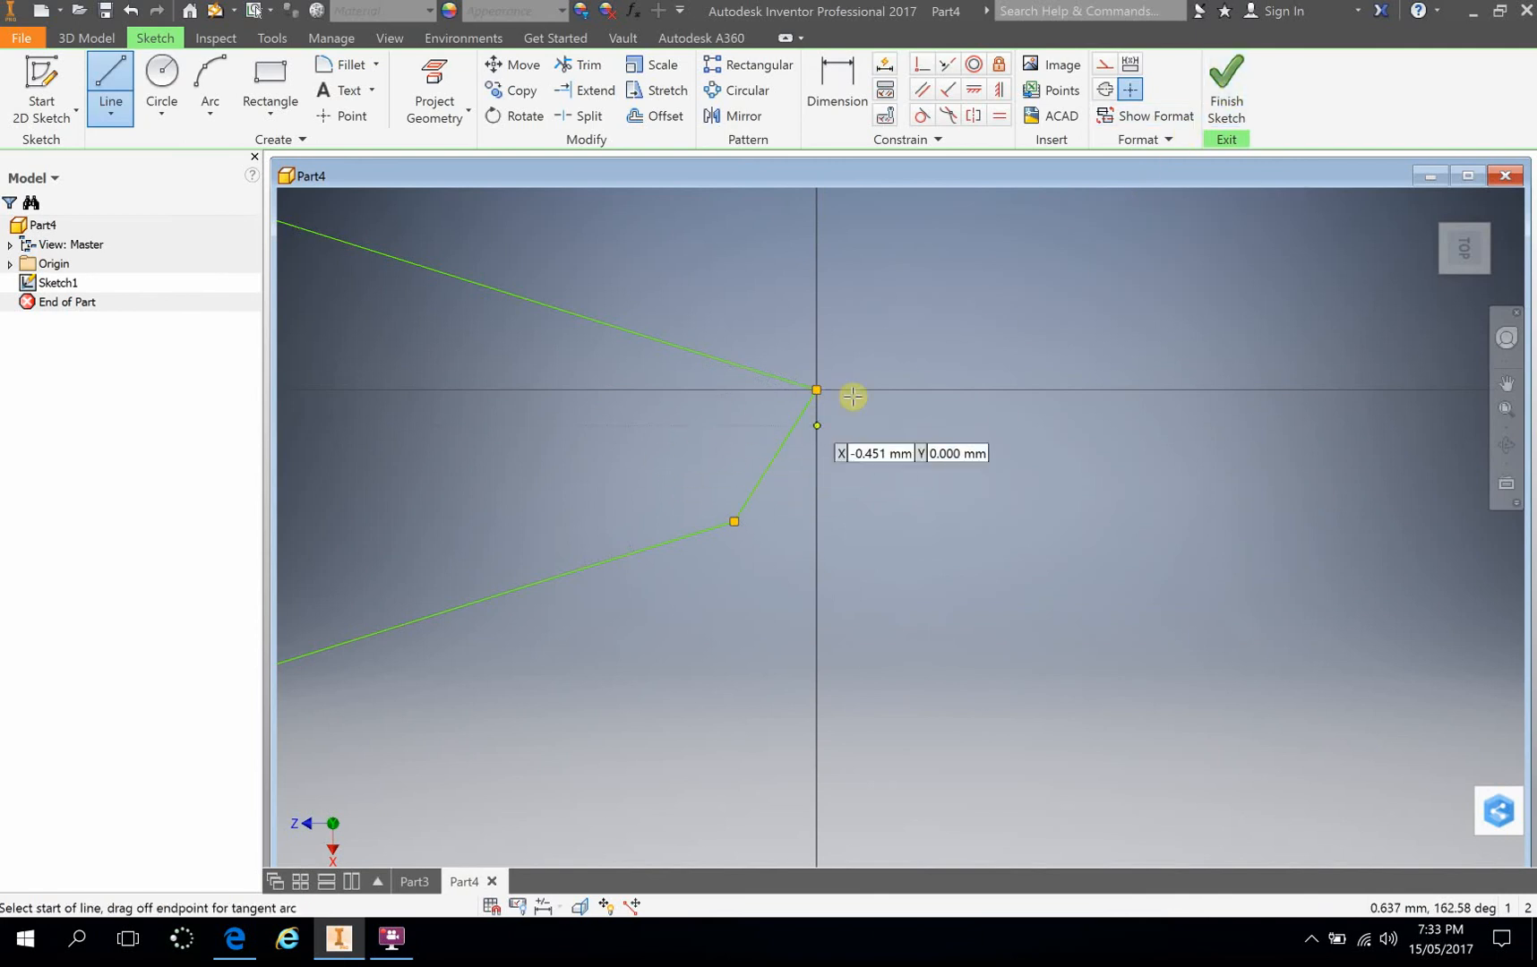
pyautogui.click(1226, 77)
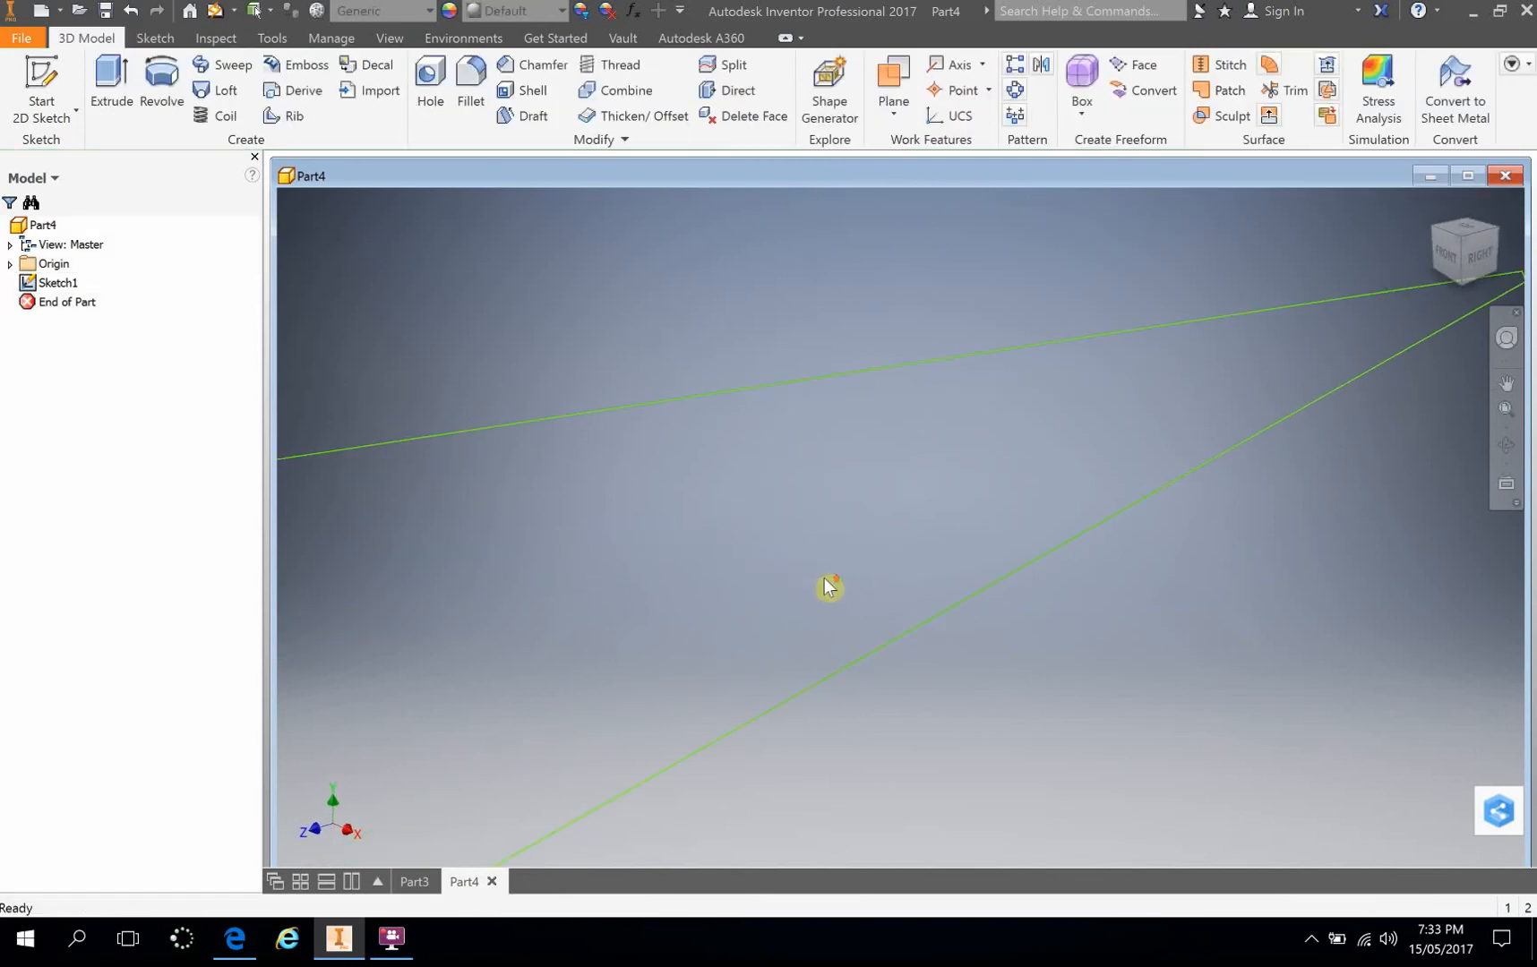
# Step: Examine the finished triangular sketch from different angles and distances
pyautogui.moveTo(730, 583); pyautogui.dragTo(942, 501, button='middle')
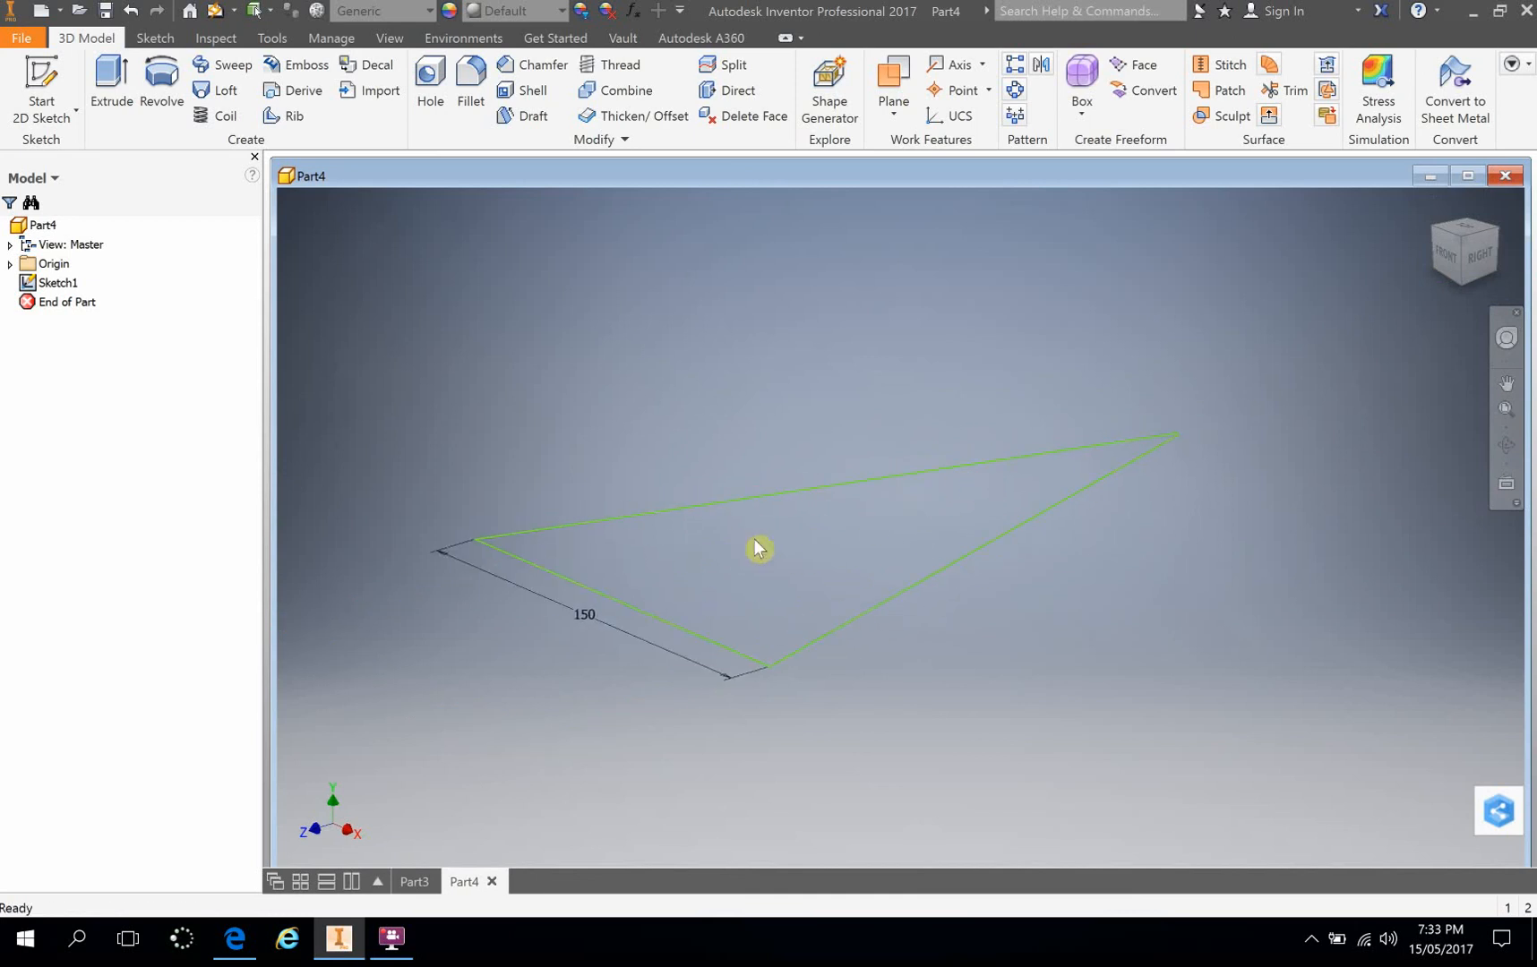
pyautogui.keyDown('shift'); pyautogui.moveTo(667, 464); pyautogui.dragTo(699, 455, button='middle'); pyautogui.keyUp('shift')
pyautogui.moveTo(967, 562); pyautogui.dragTo(881, 521, button='middle')
pyautogui.scroll(-3, 886, 518)
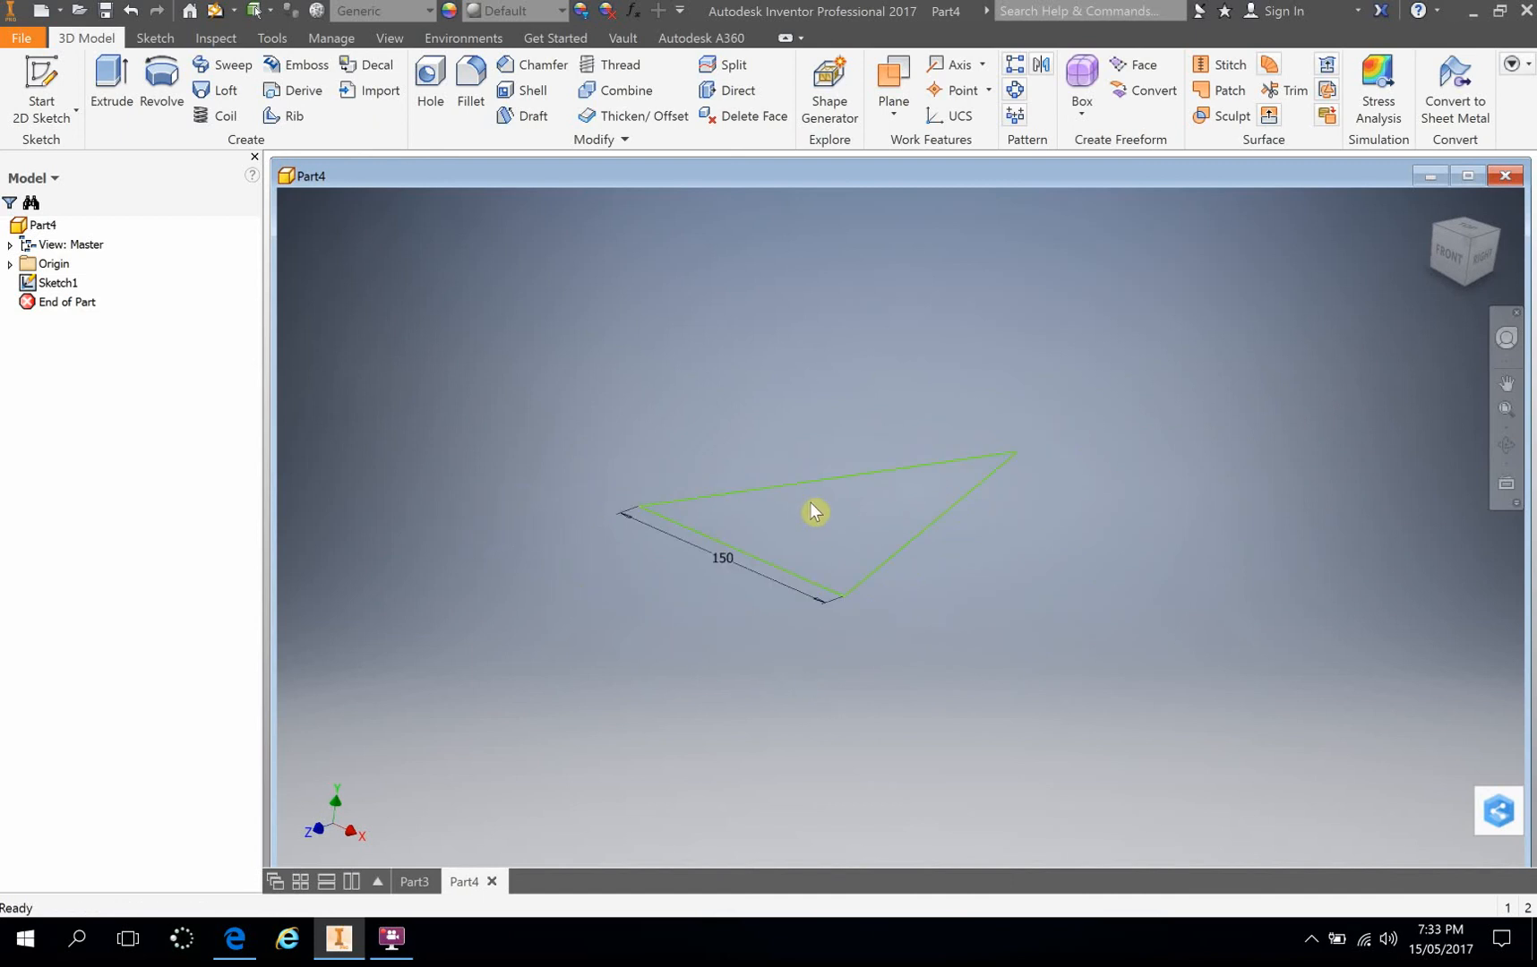
pyautogui.moveTo(811, 504)
pyautogui.mouseDown(button='middle')
pyautogui.moveTo(779, 488)
pyautogui.moveTo(686, 521)
pyautogui.moveTo(810, 459)
pyautogui.moveTo(811, 506)
pyautogui.mouseUp(button='middle')
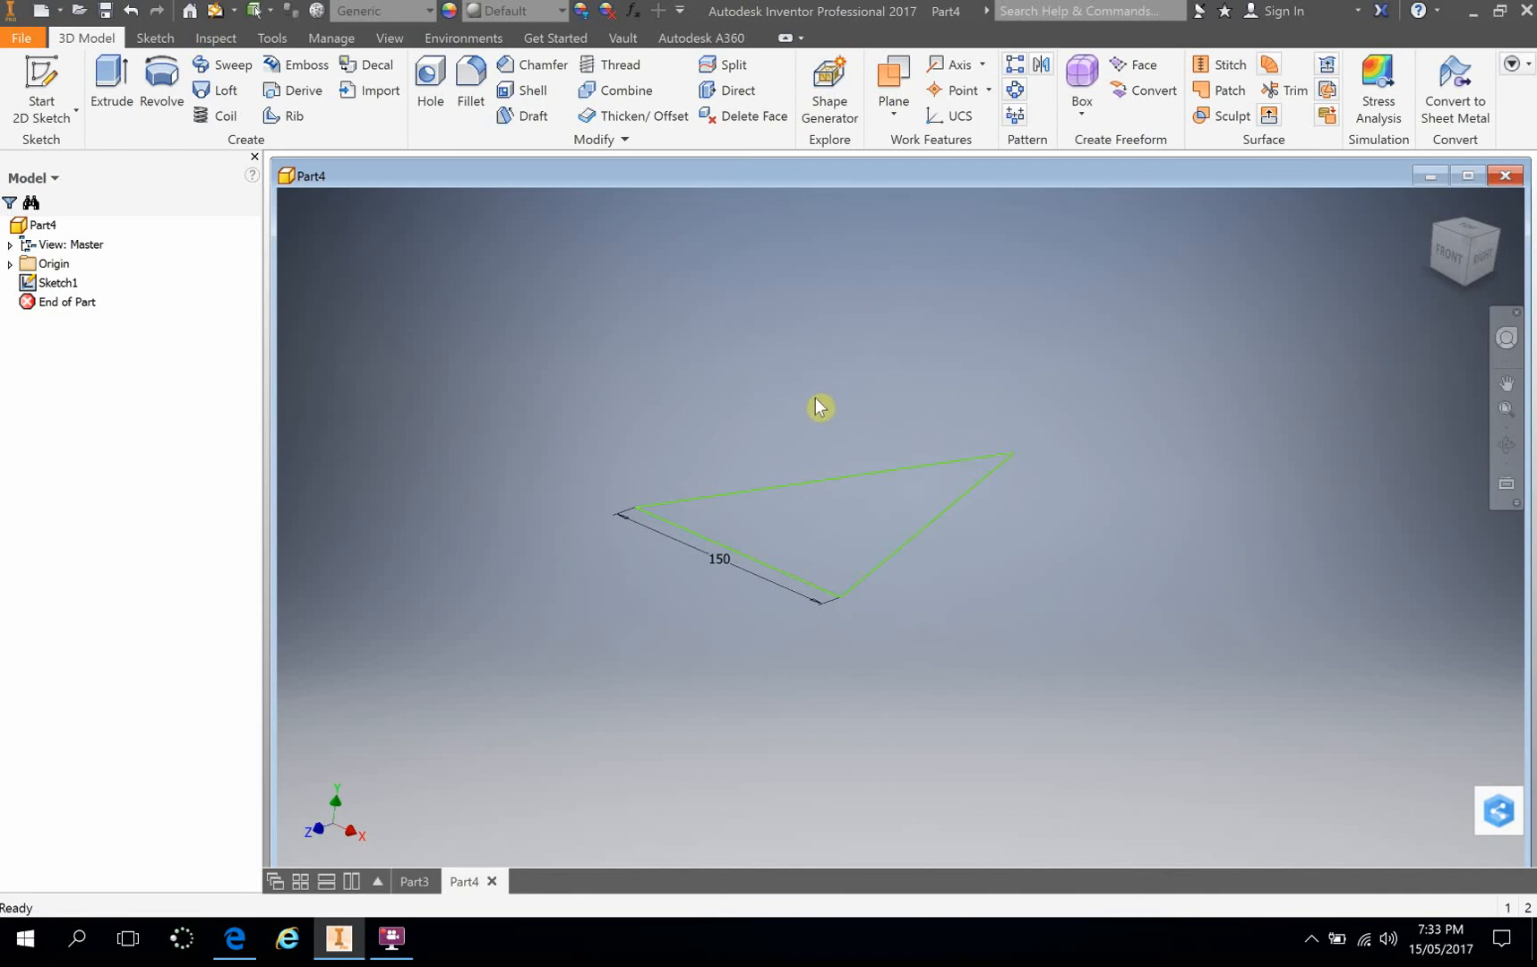
pyautogui.moveTo(817, 397)
pyautogui.keyDown('shift'); pyautogui.mouseDown(button='middle')
pyautogui.moveTo(823, 459)
pyautogui.moveTo(933, 460)
pyautogui.moveTo(941, 378)
pyautogui.moveTo(737, 352)
pyautogui.moveTo(757, 326)
pyautogui.moveTo(840, 341)
pyautogui.mouseUp(button='middle'); pyautogui.keyUp('shift')
pyautogui.scroll(-3, 753, 349)
pyautogui.moveTo(741, 347); pyautogui.dragTo(662, 401, button='middle')
pyautogui.scroll(6, 710, 404)
pyautogui.scroll(-3, 662, 401)
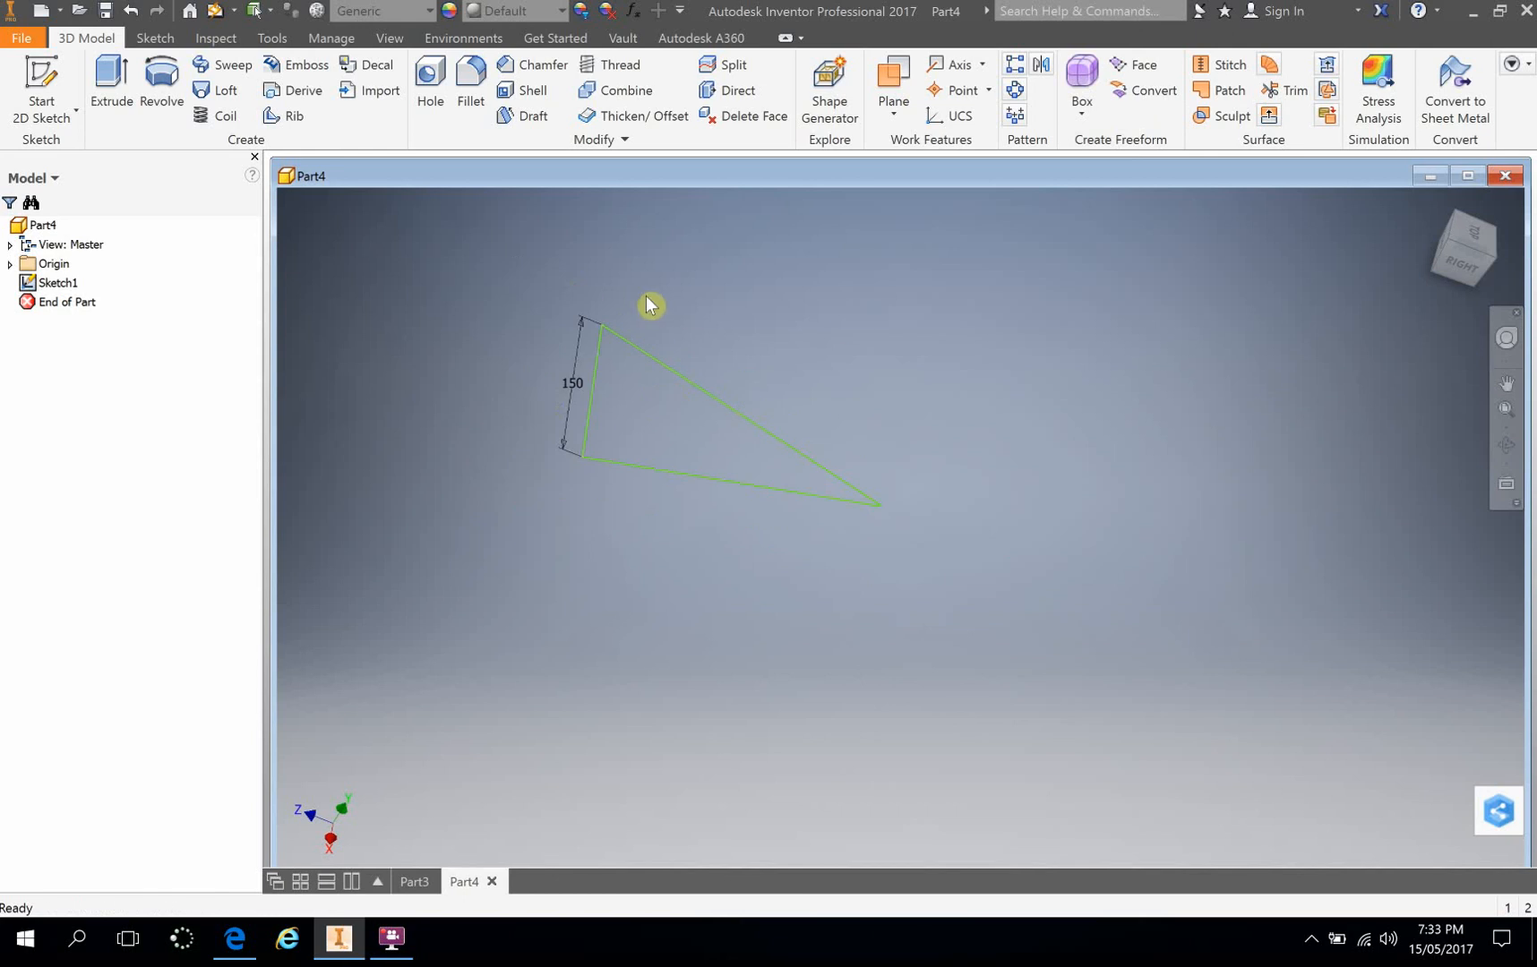
# Step: Extrude the closed triangular profile 50 mm into a new solid
pyautogui.click(109, 83)
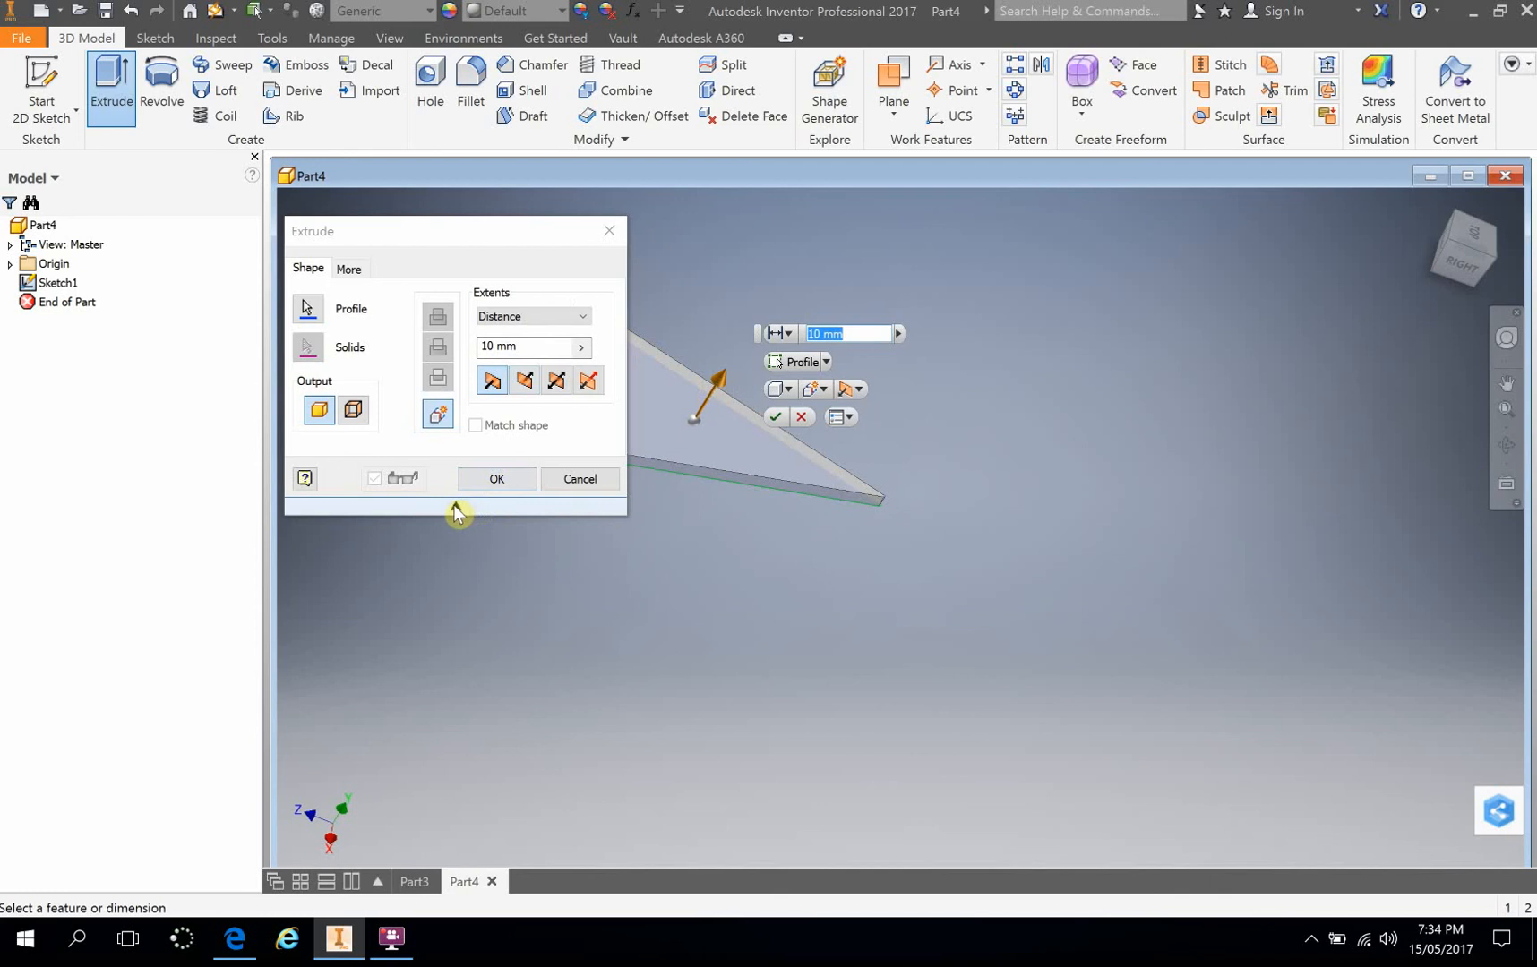
pyautogui.click(454, 506)
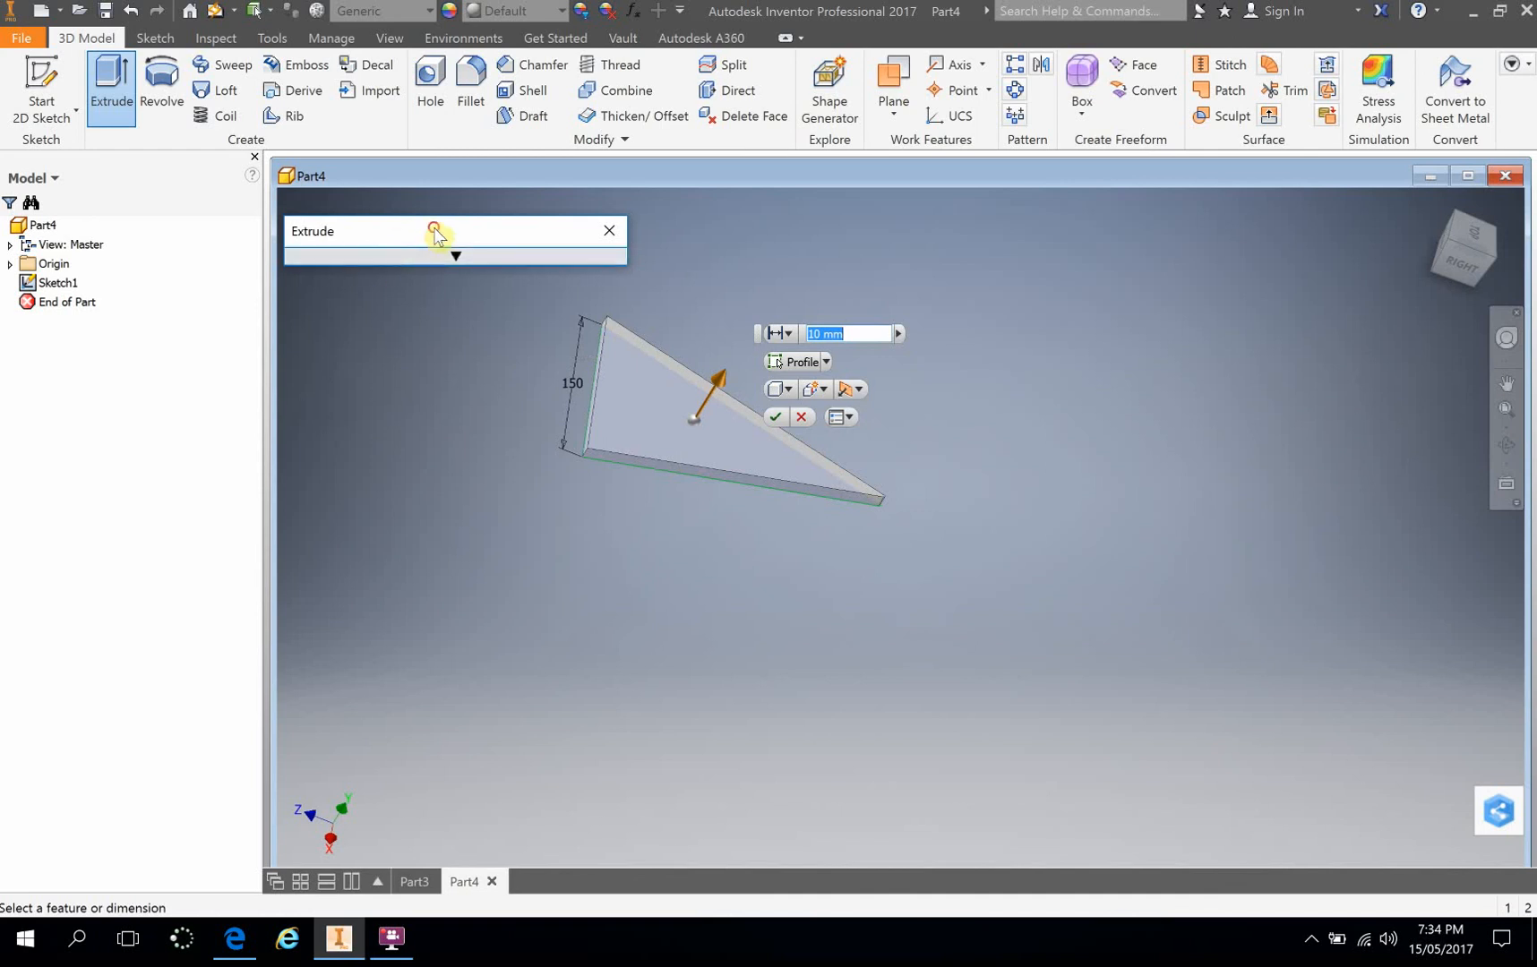
pyautogui.moveTo(439, 233); pyautogui.dragTo(384, 211)
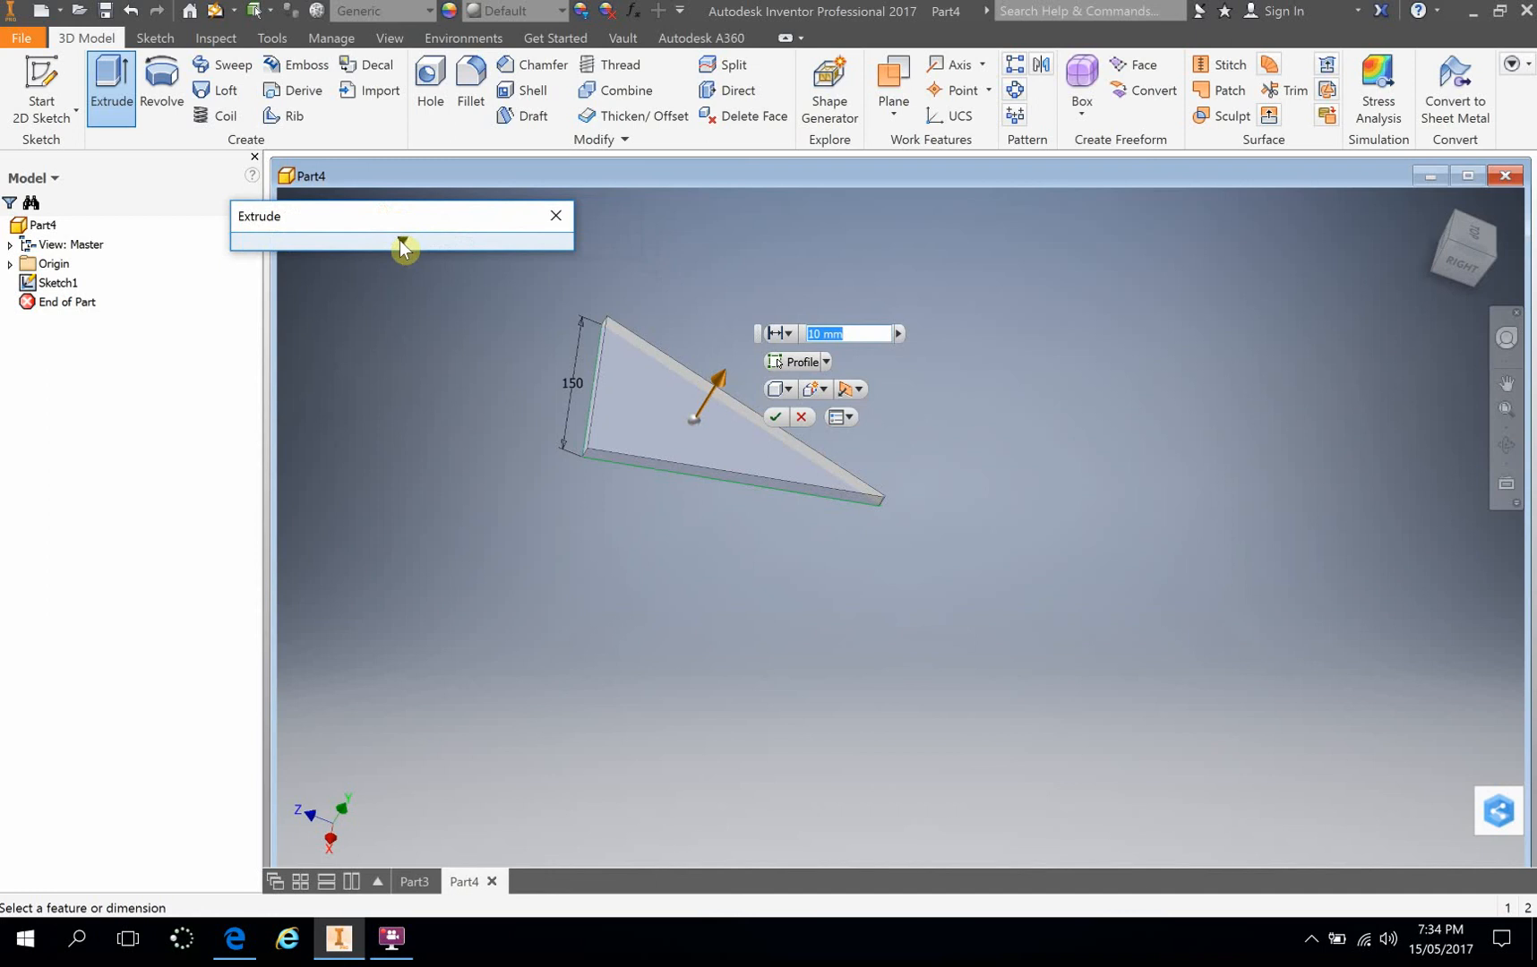
pyautogui.click(401, 243)
pyautogui.moveTo(655, 505); pyautogui.dragTo(792, 522, button='middle')
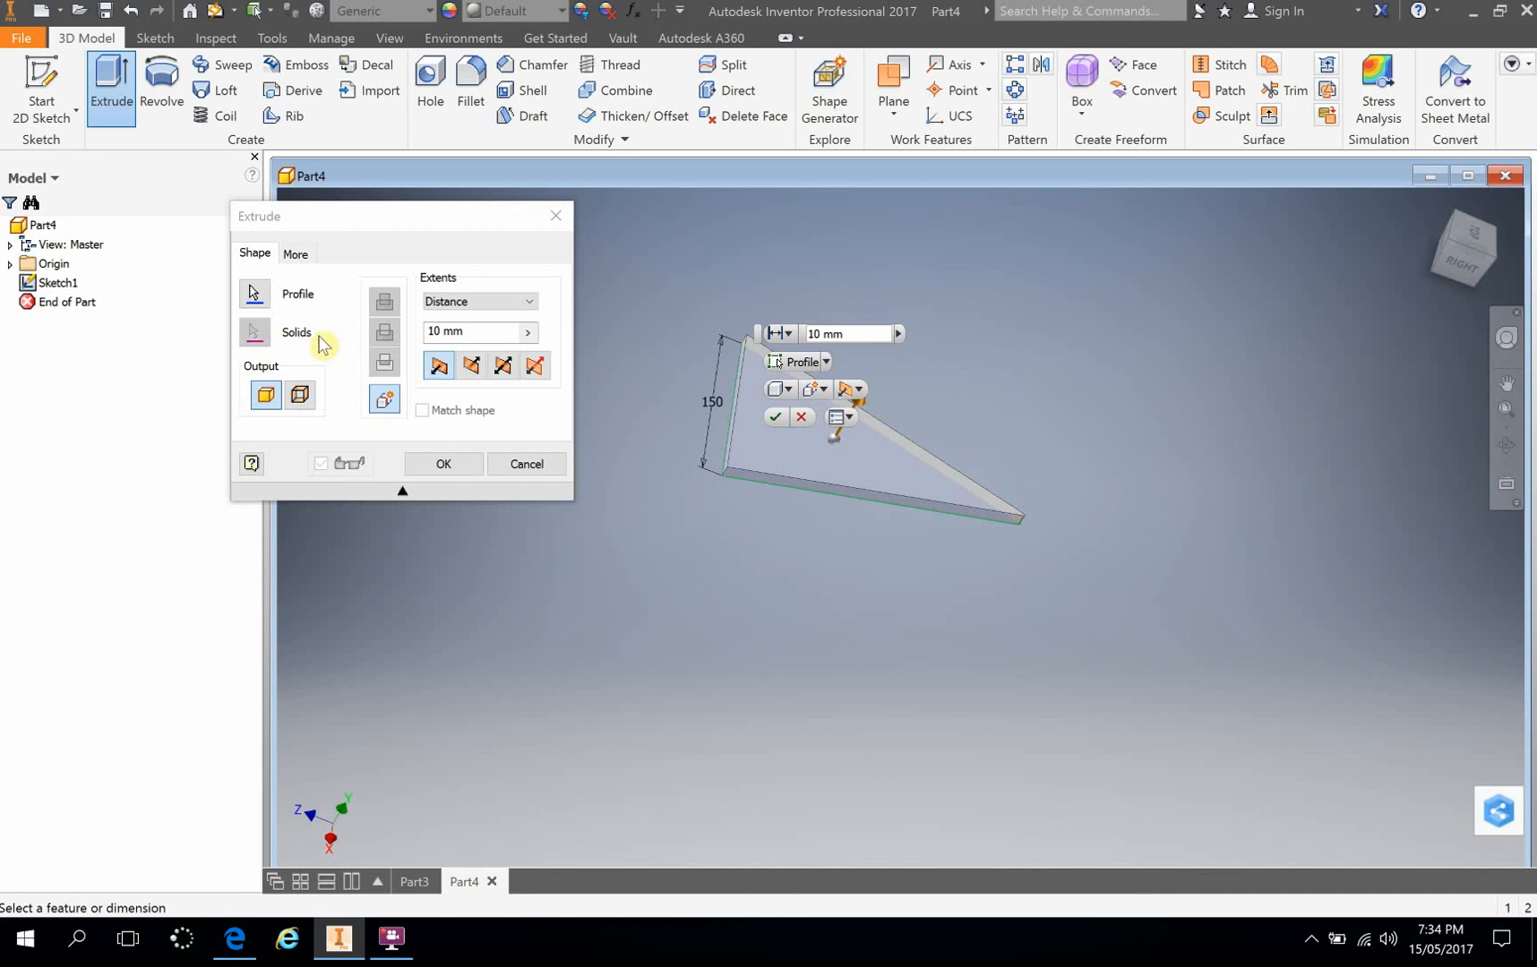
pyautogui.click(254, 296)
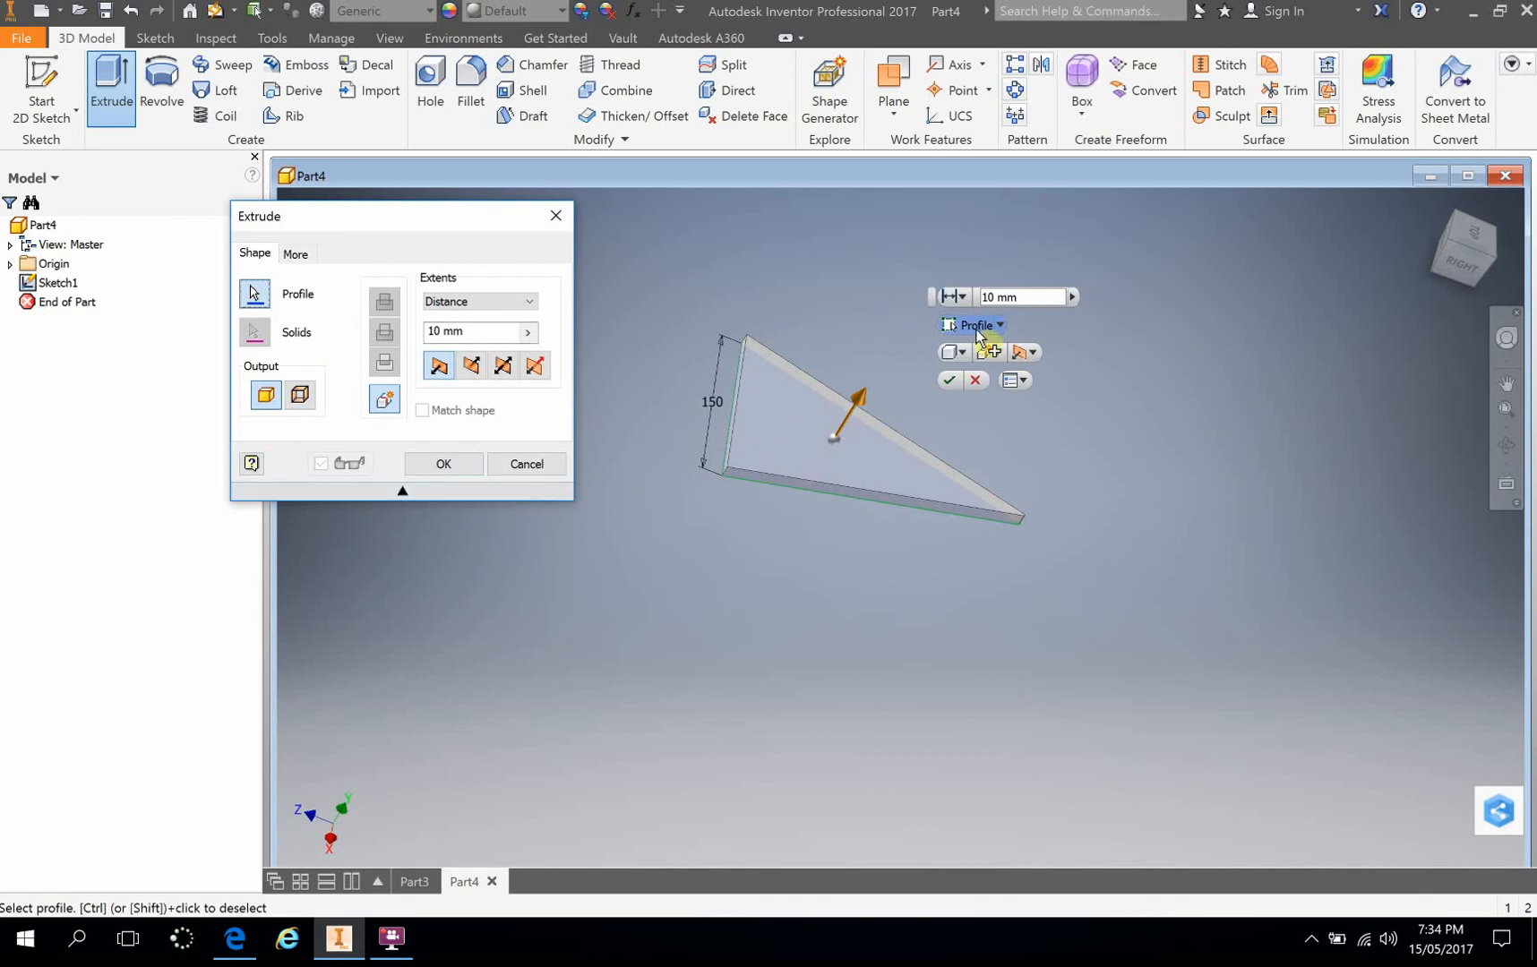
pyautogui.click(473, 340)
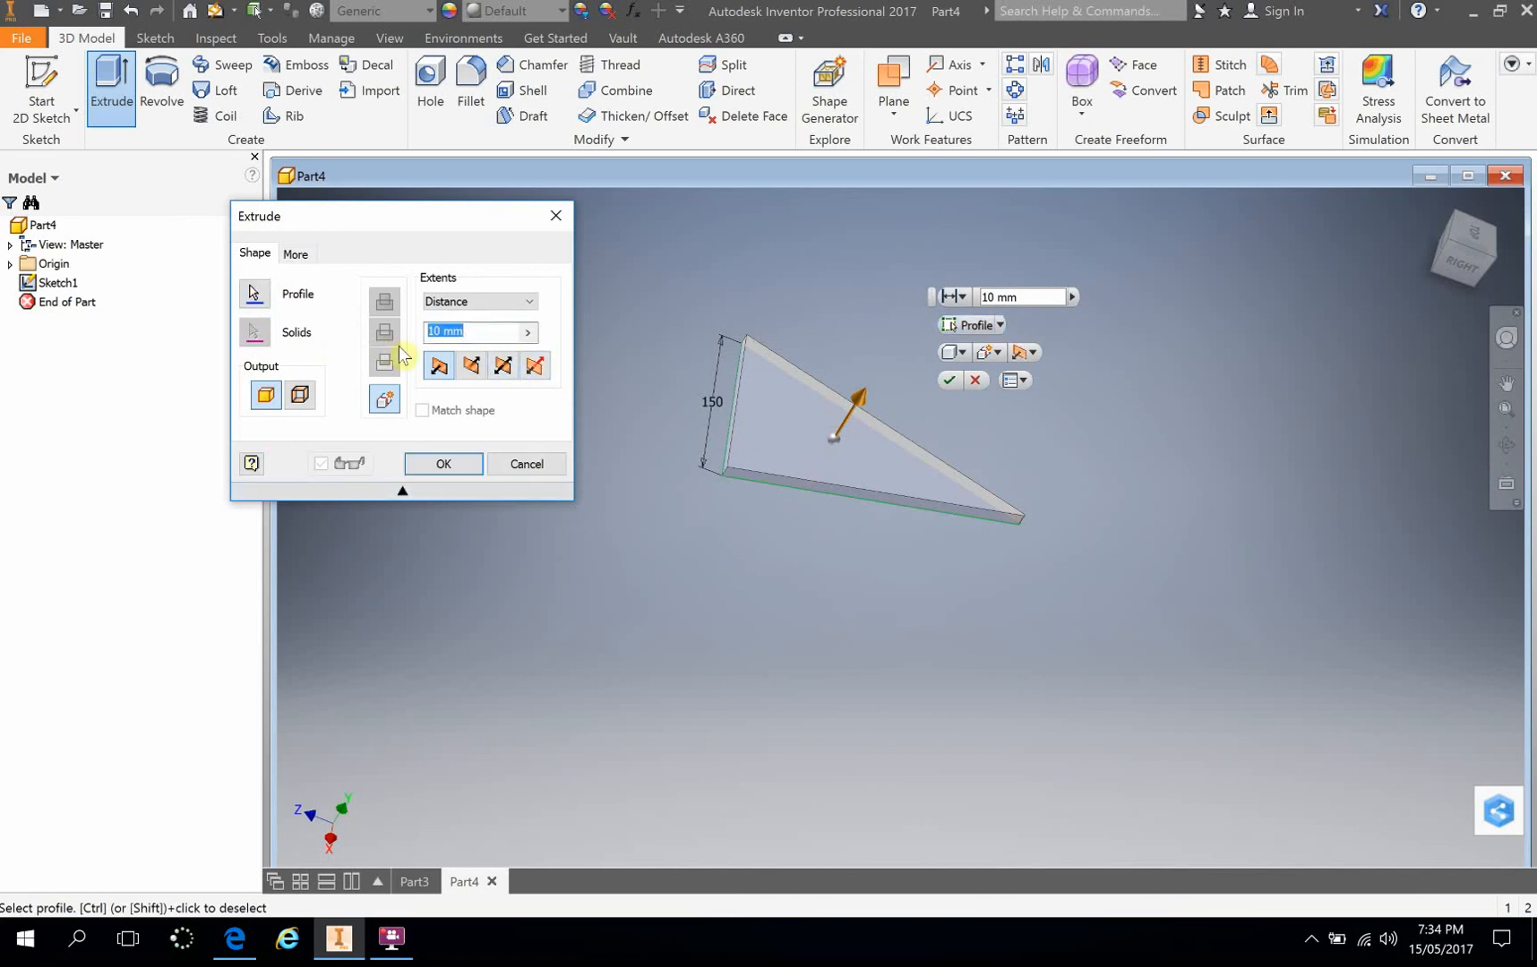
pyautogui.write('50')
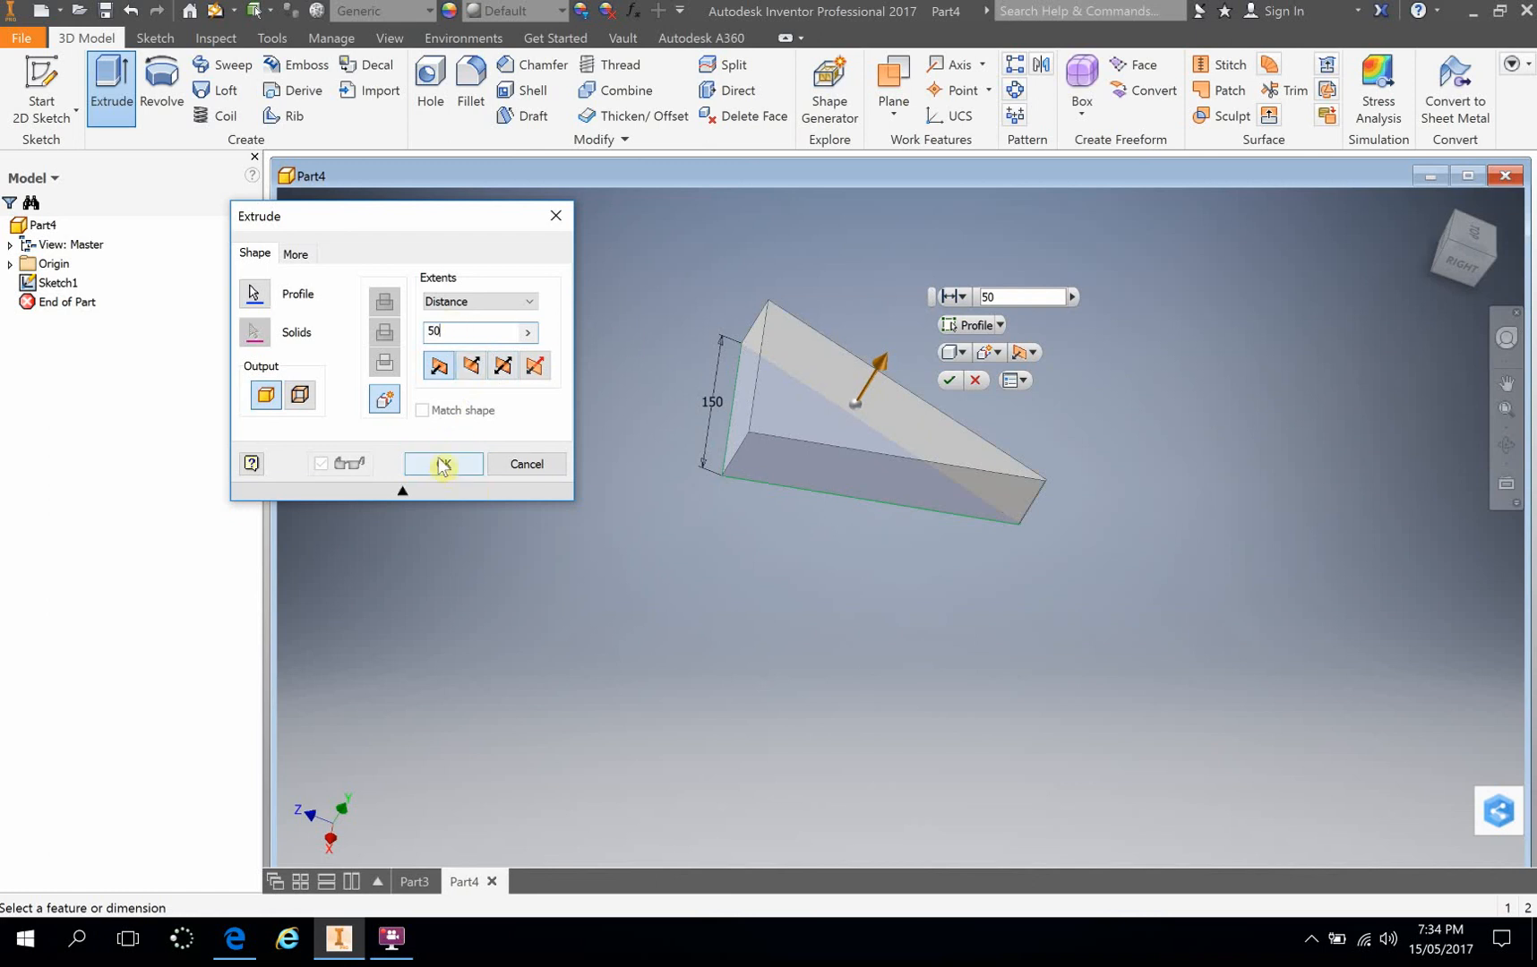
pyautogui.click(445, 464)
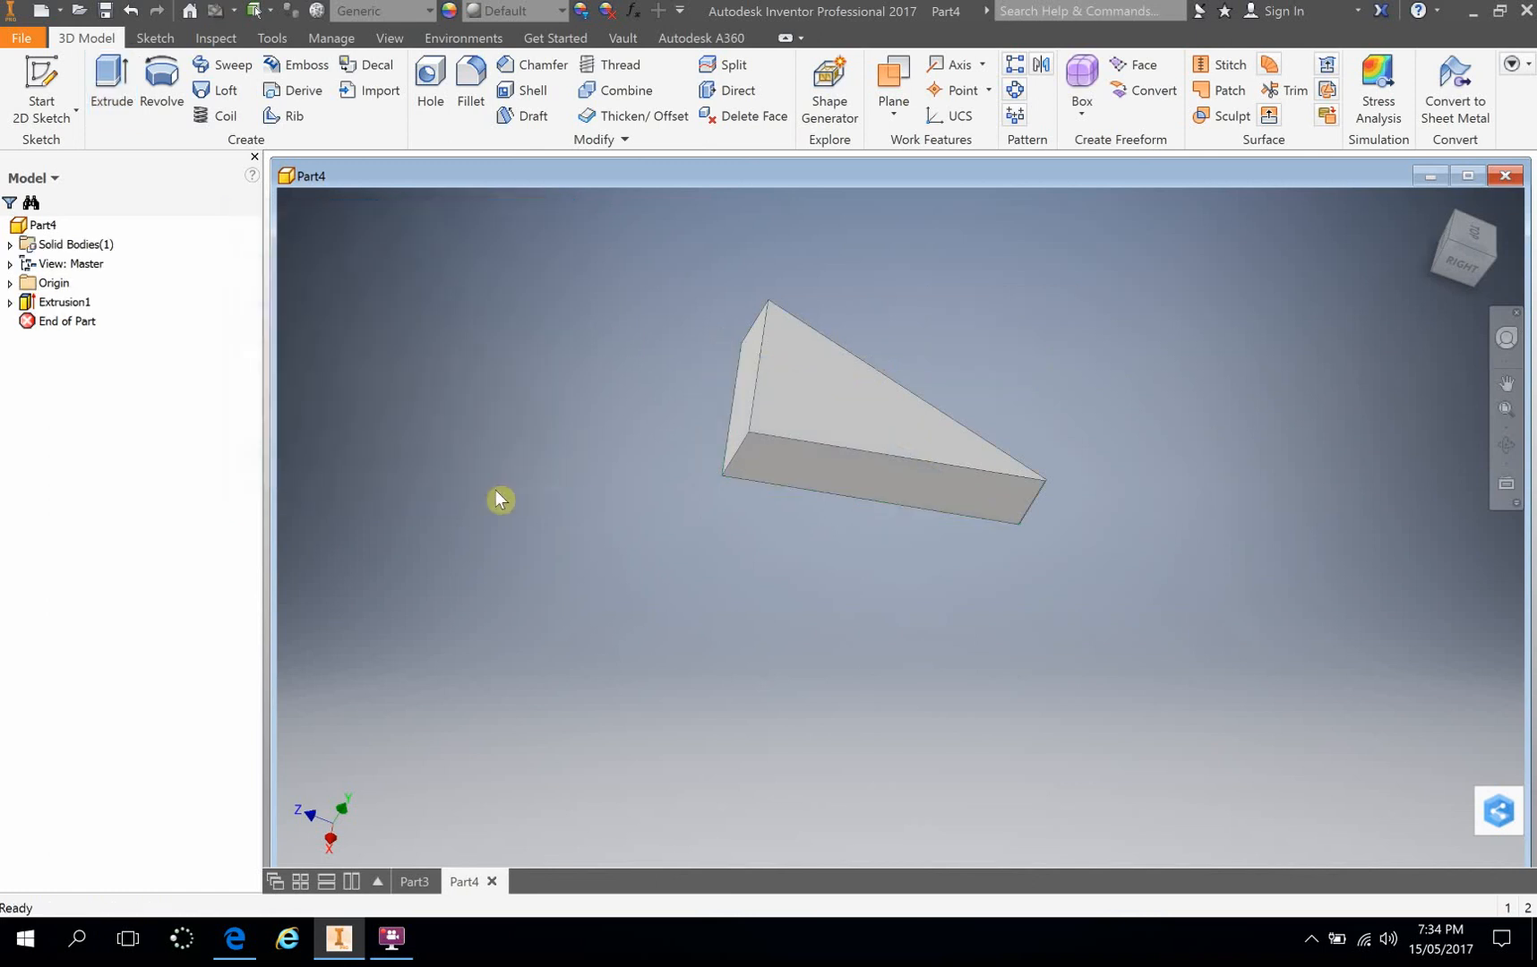
# Step: Start a new 2D sketch on the large triangular face of the solid that touches the original sketch plane
pyautogui.moveTo(887, 614)
pyautogui.keyDown('shift'); pyautogui.mouseDown(button='middle')
pyautogui.moveTo(950, 487)
pyautogui.moveTo(881, 415)
pyautogui.moveTo(992, 446)
pyautogui.moveTo(980, 507)
pyautogui.moveTo(1001, 530)
pyautogui.mouseUp(button='middle'); pyautogui.keyUp('shift')
pyautogui.scroll(-5, 1018, 529)
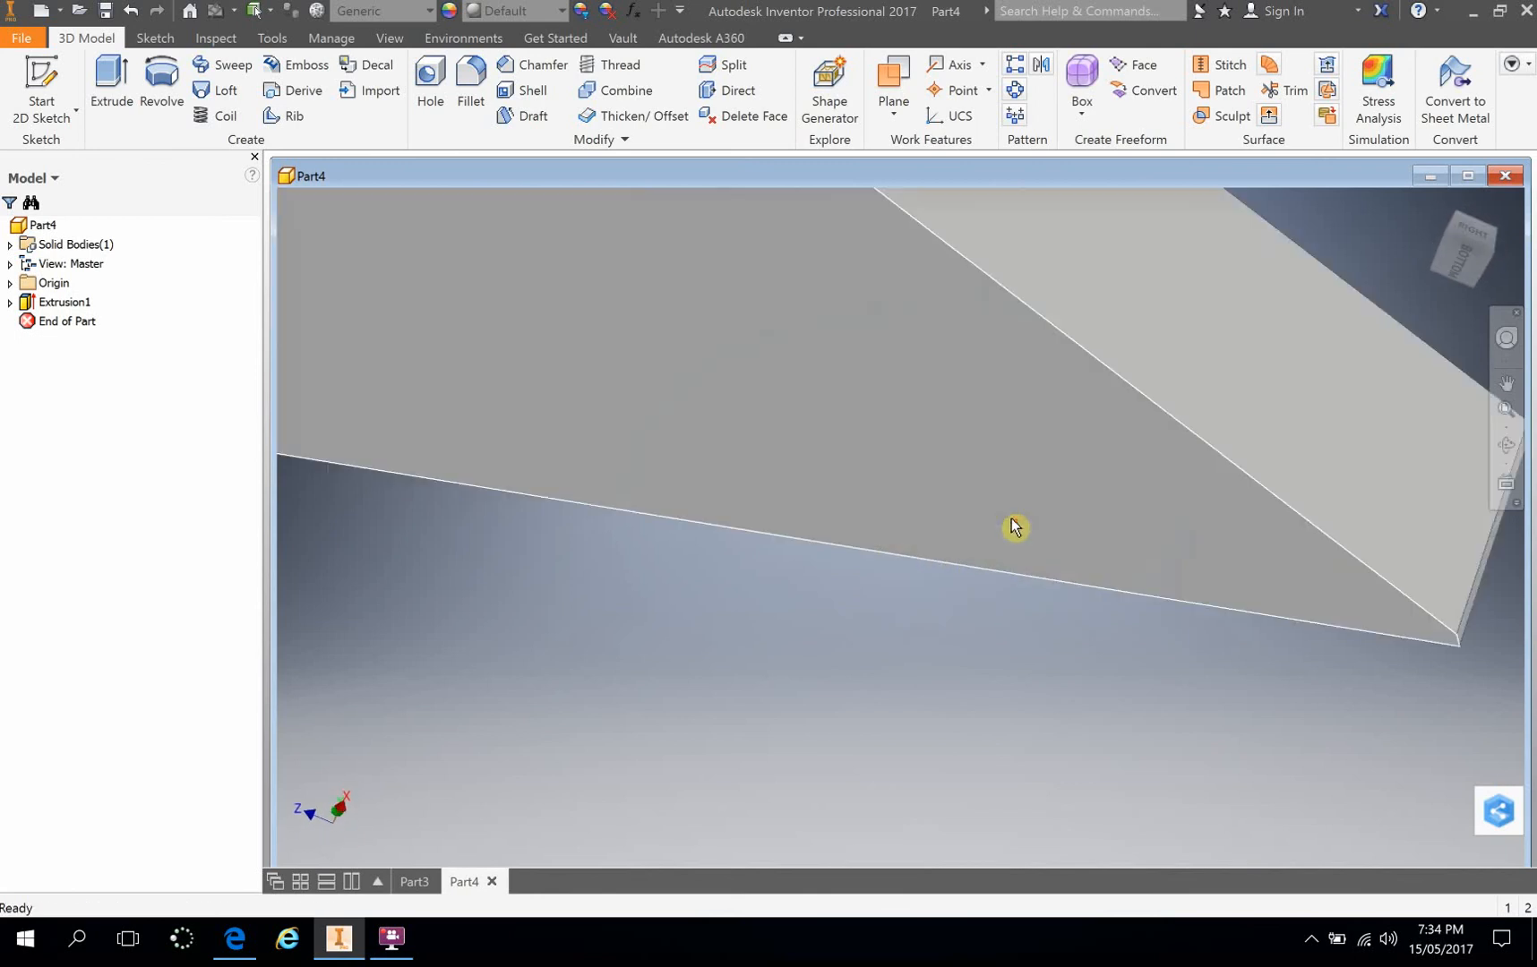
pyautogui.scroll(1, 1113, 545)
pyautogui.moveTo(1113, 543)
pyautogui.keyDown('shift'); pyautogui.mouseDown(button='middle')
pyautogui.moveTo(963, 532)
pyautogui.moveTo(1081, 508)
pyautogui.moveTo(1025, 521)
pyautogui.mouseUp(button='middle'); pyautogui.keyUp('shift')
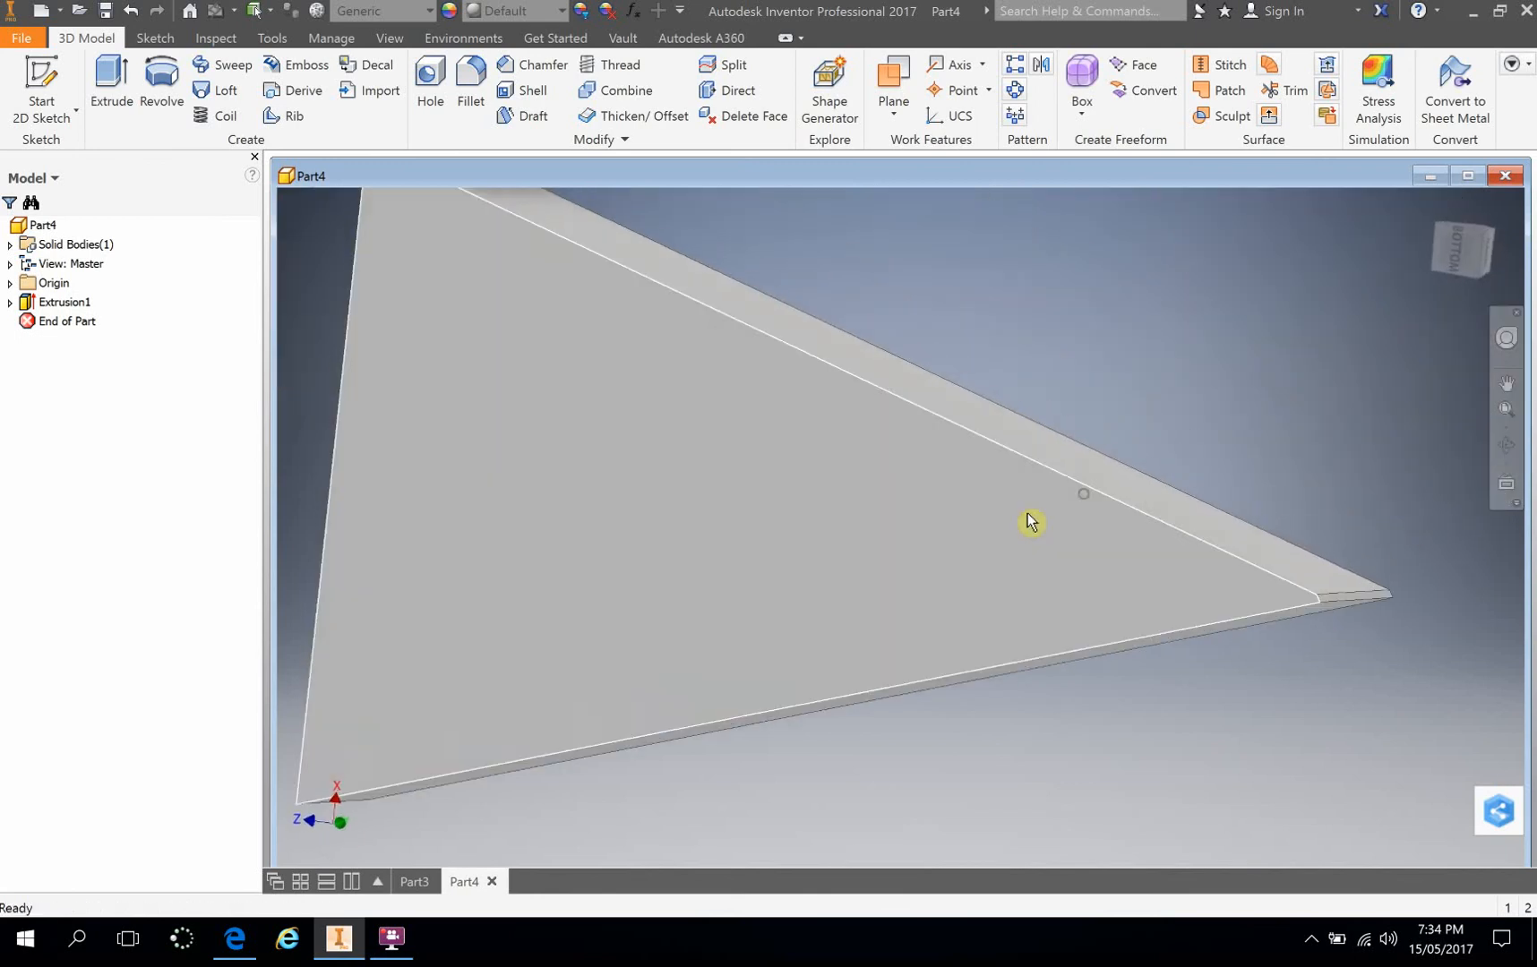
pyautogui.scroll(3, 950, 525)
pyautogui.scroll(-2, 928, 521)
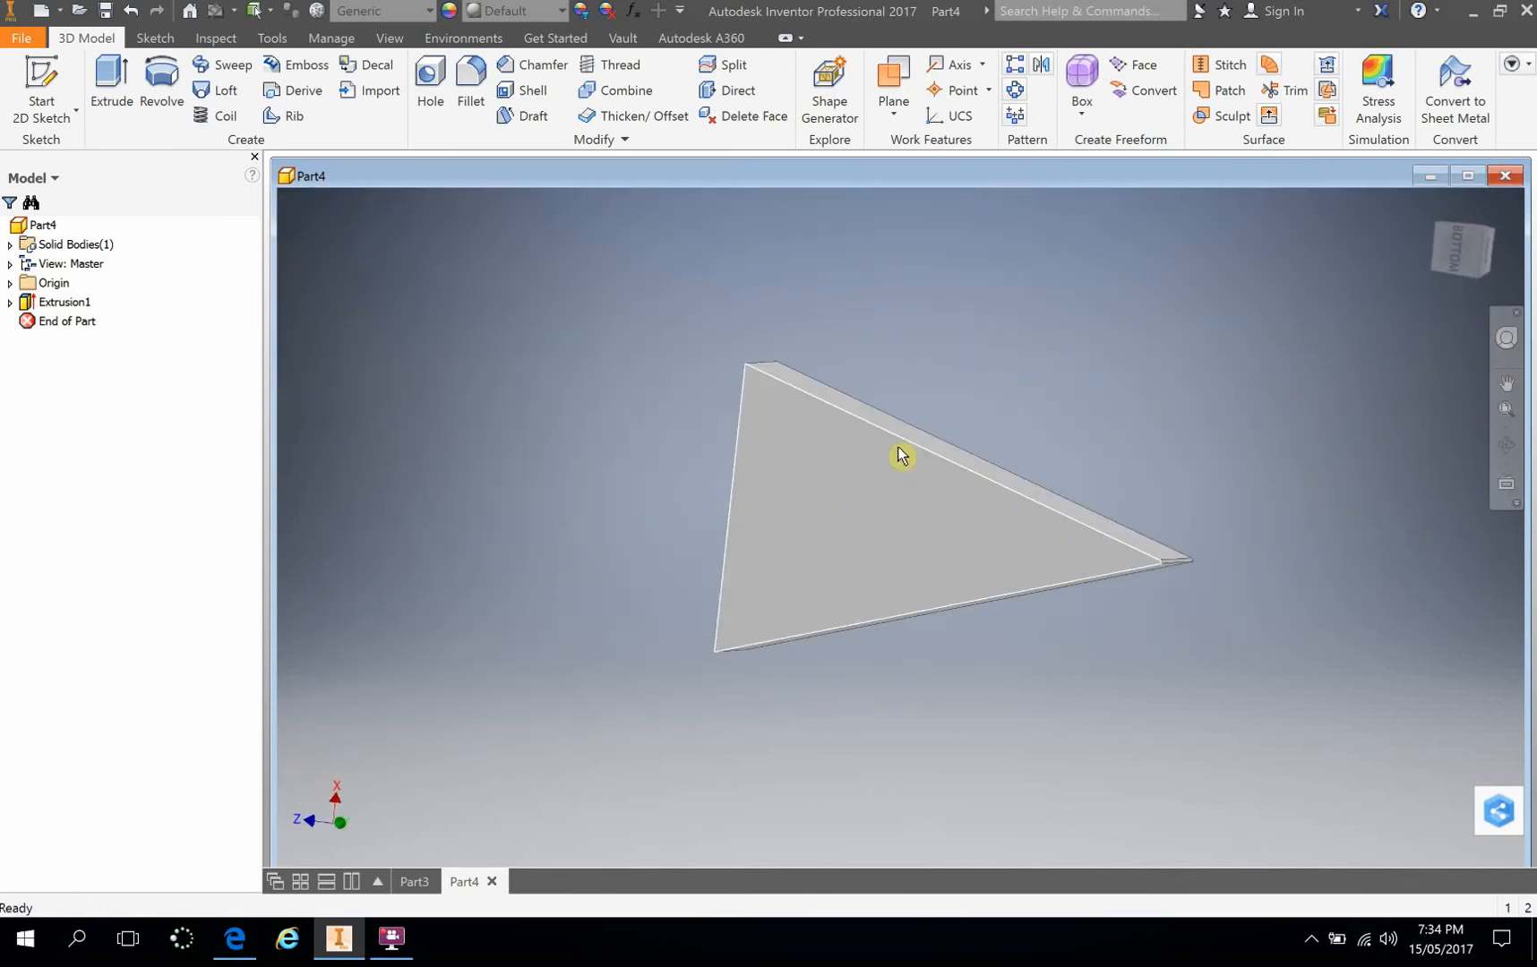
pyautogui.click(915, 532)
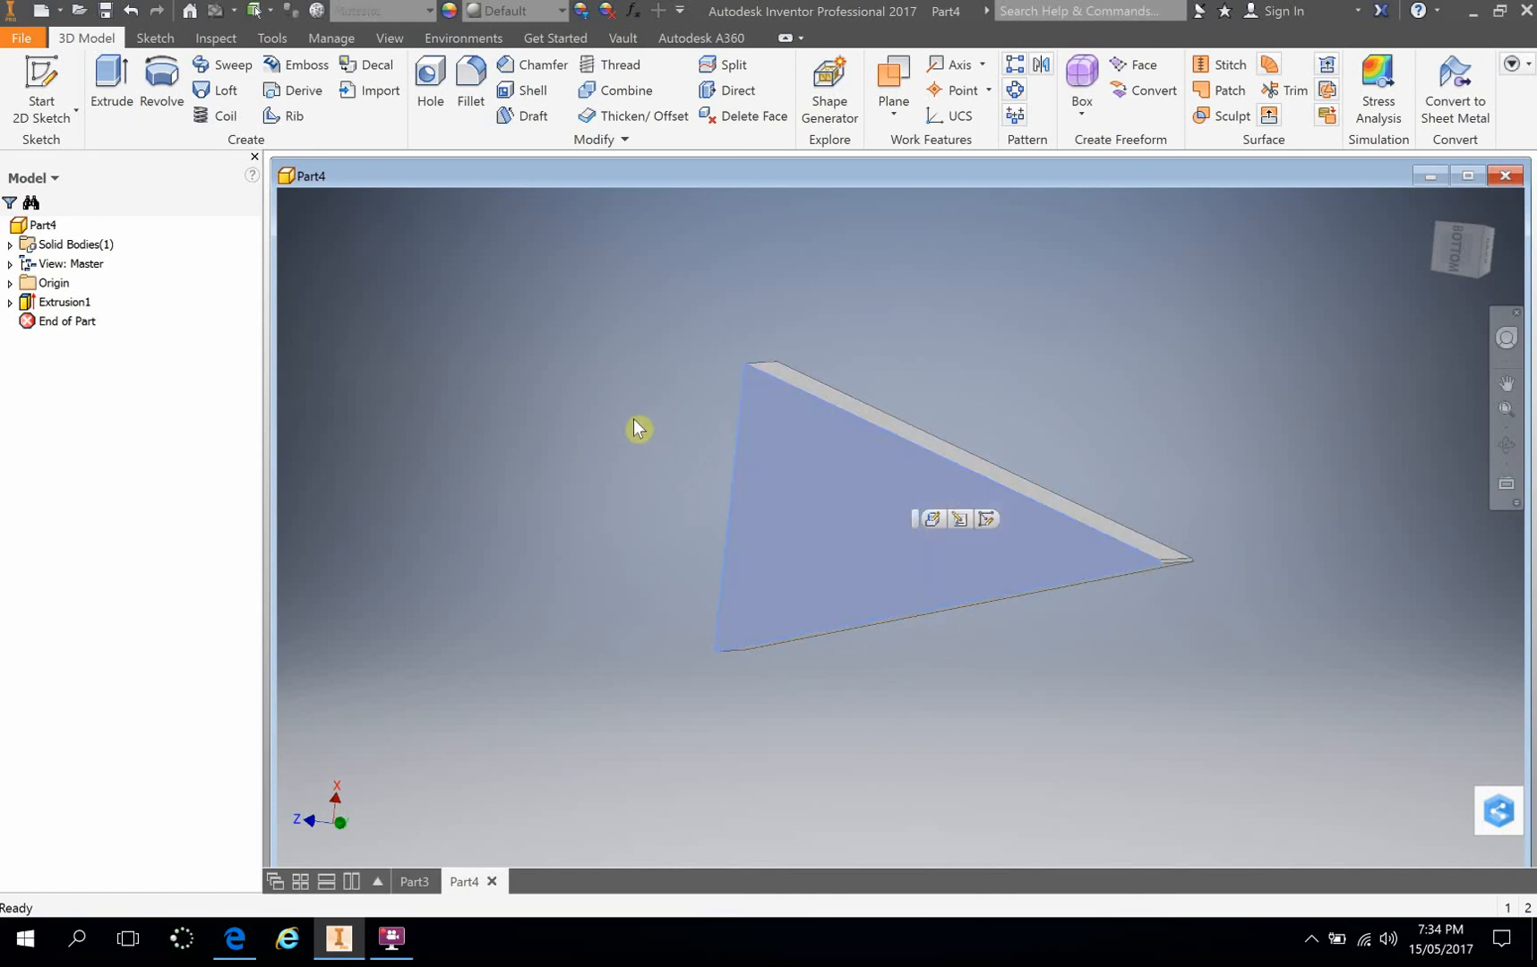
pyautogui.click(34, 73)
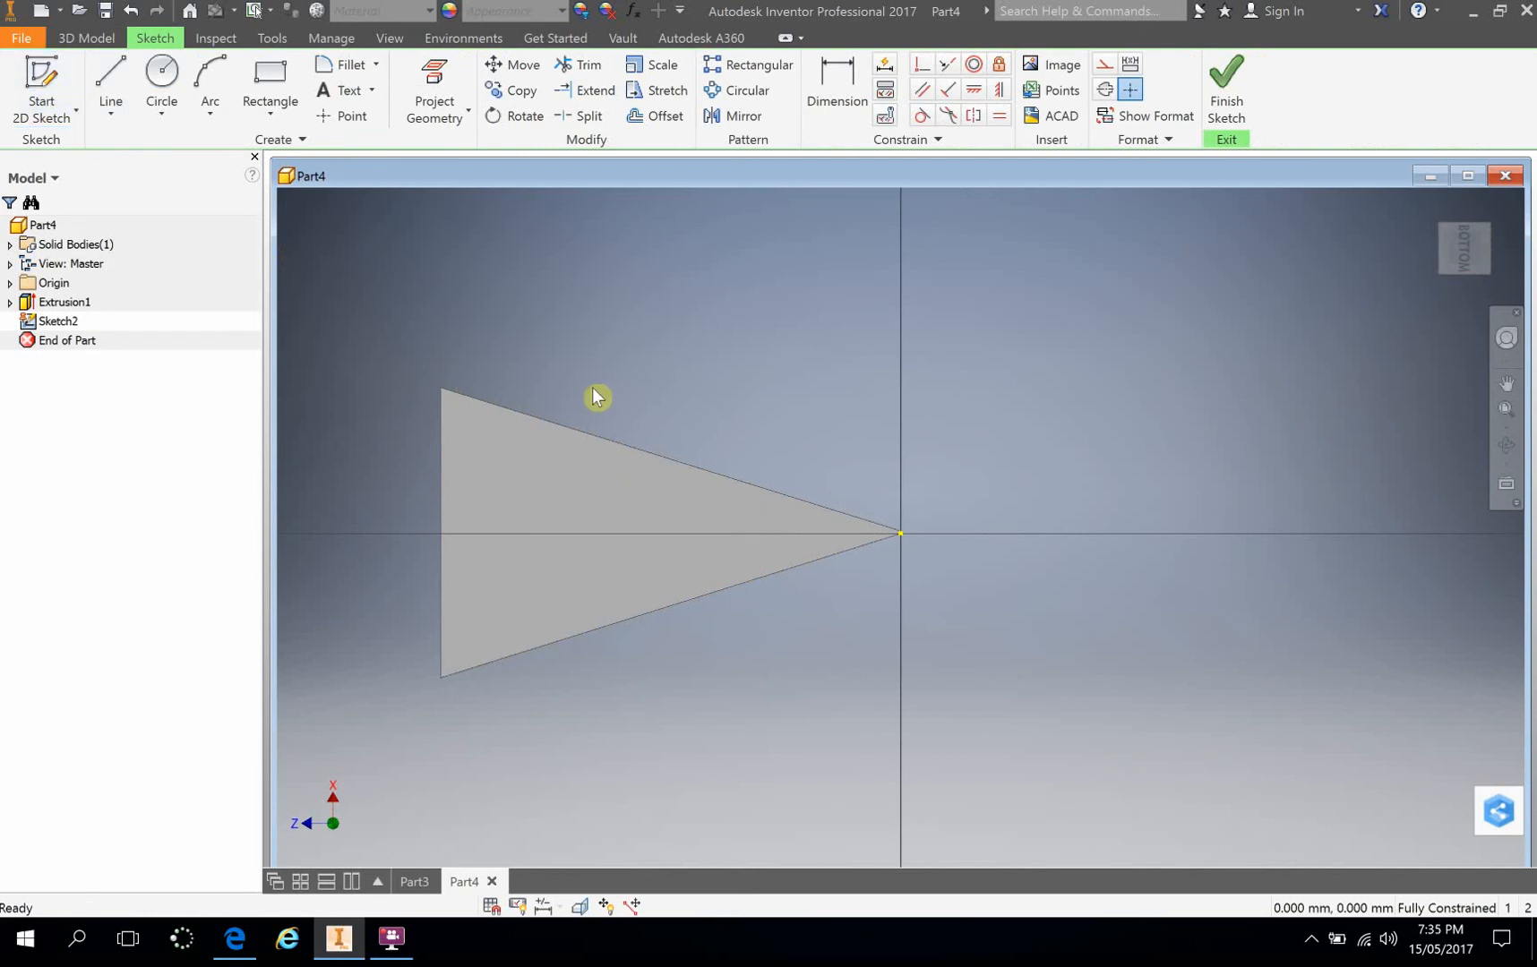
pyautogui.moveTo(619, 358); pyautogui.dragTo(678, 340, button='middle')
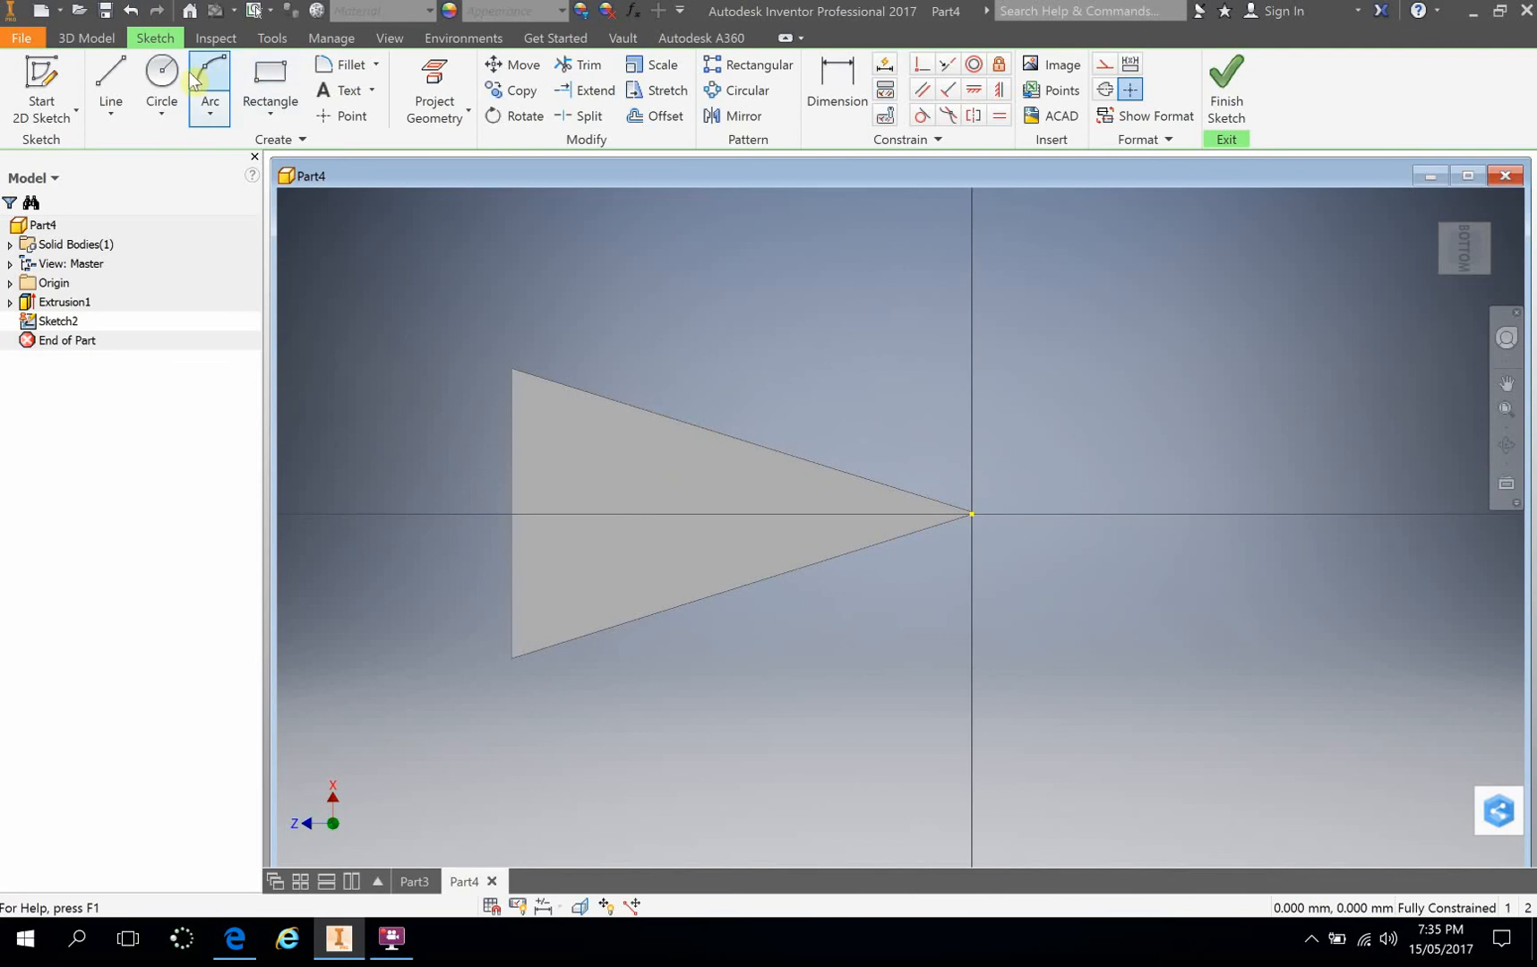
# Step: Draw a circle in the upper part of the face near its vertical edge and dimension its diameter to 40 mm
pyautogui.click(161, 76)
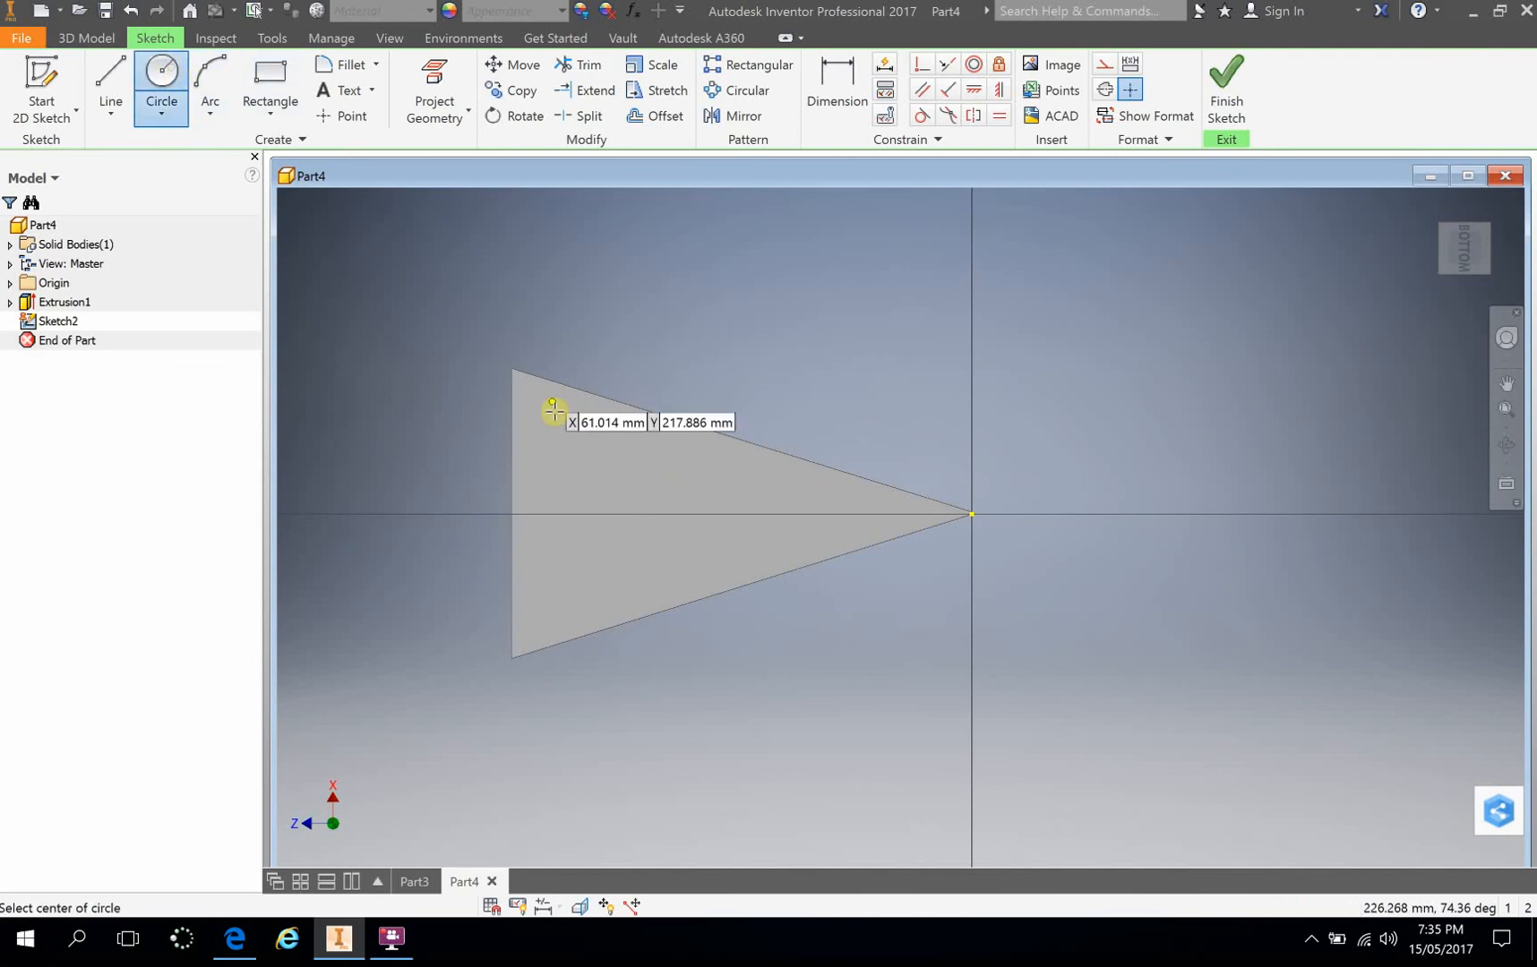
pyautogui.click(578, 458)
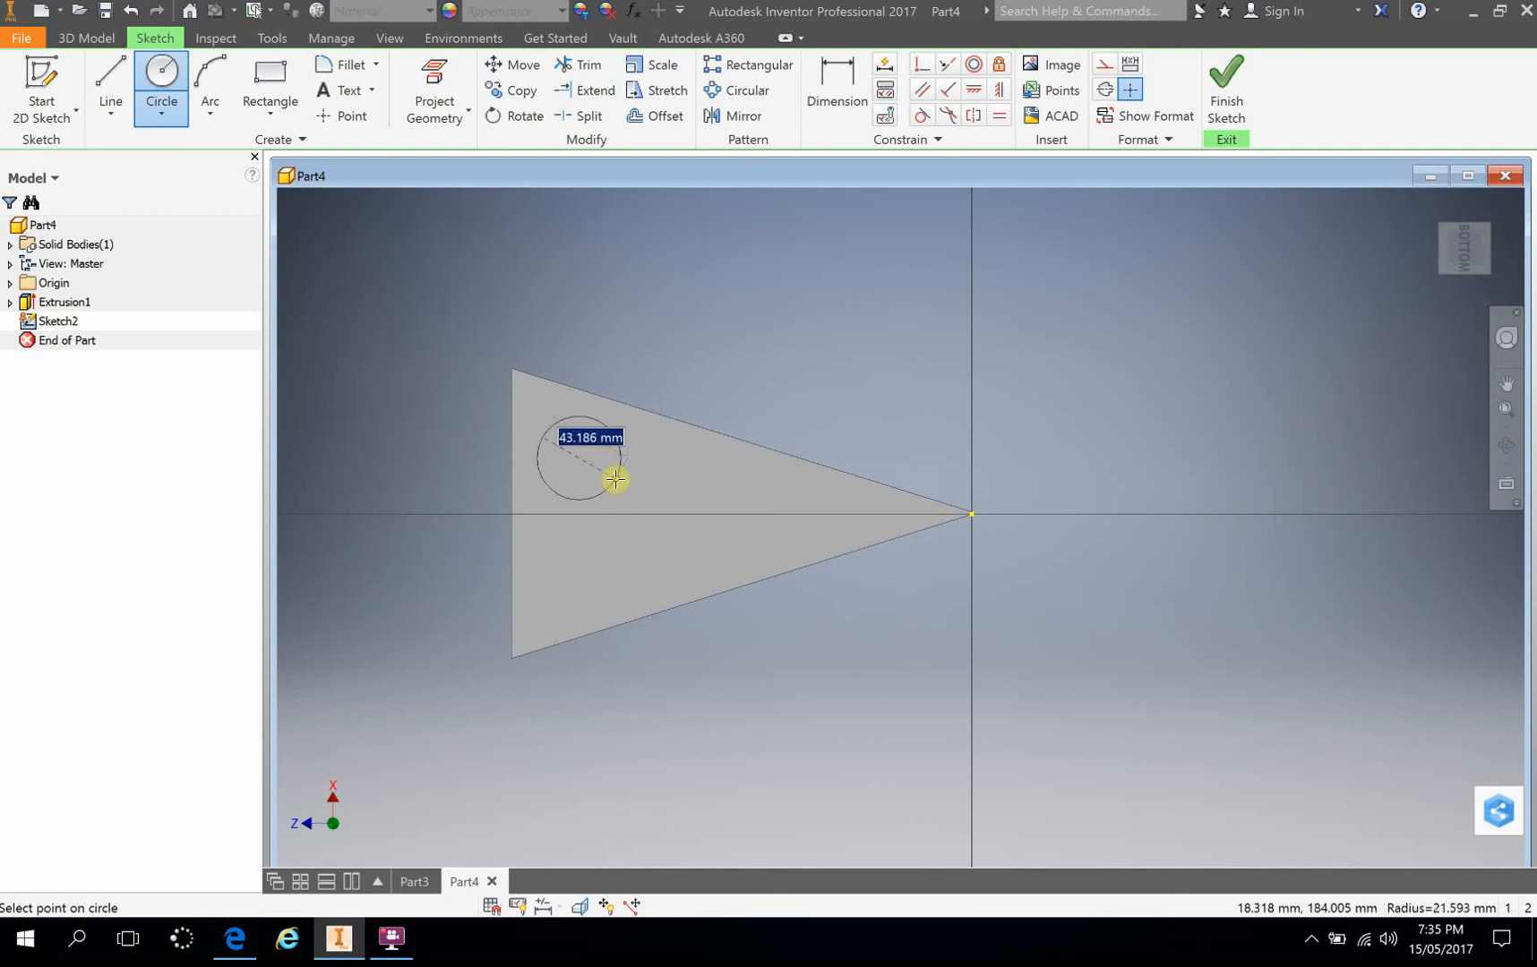
pyautogui.click(615, 479)
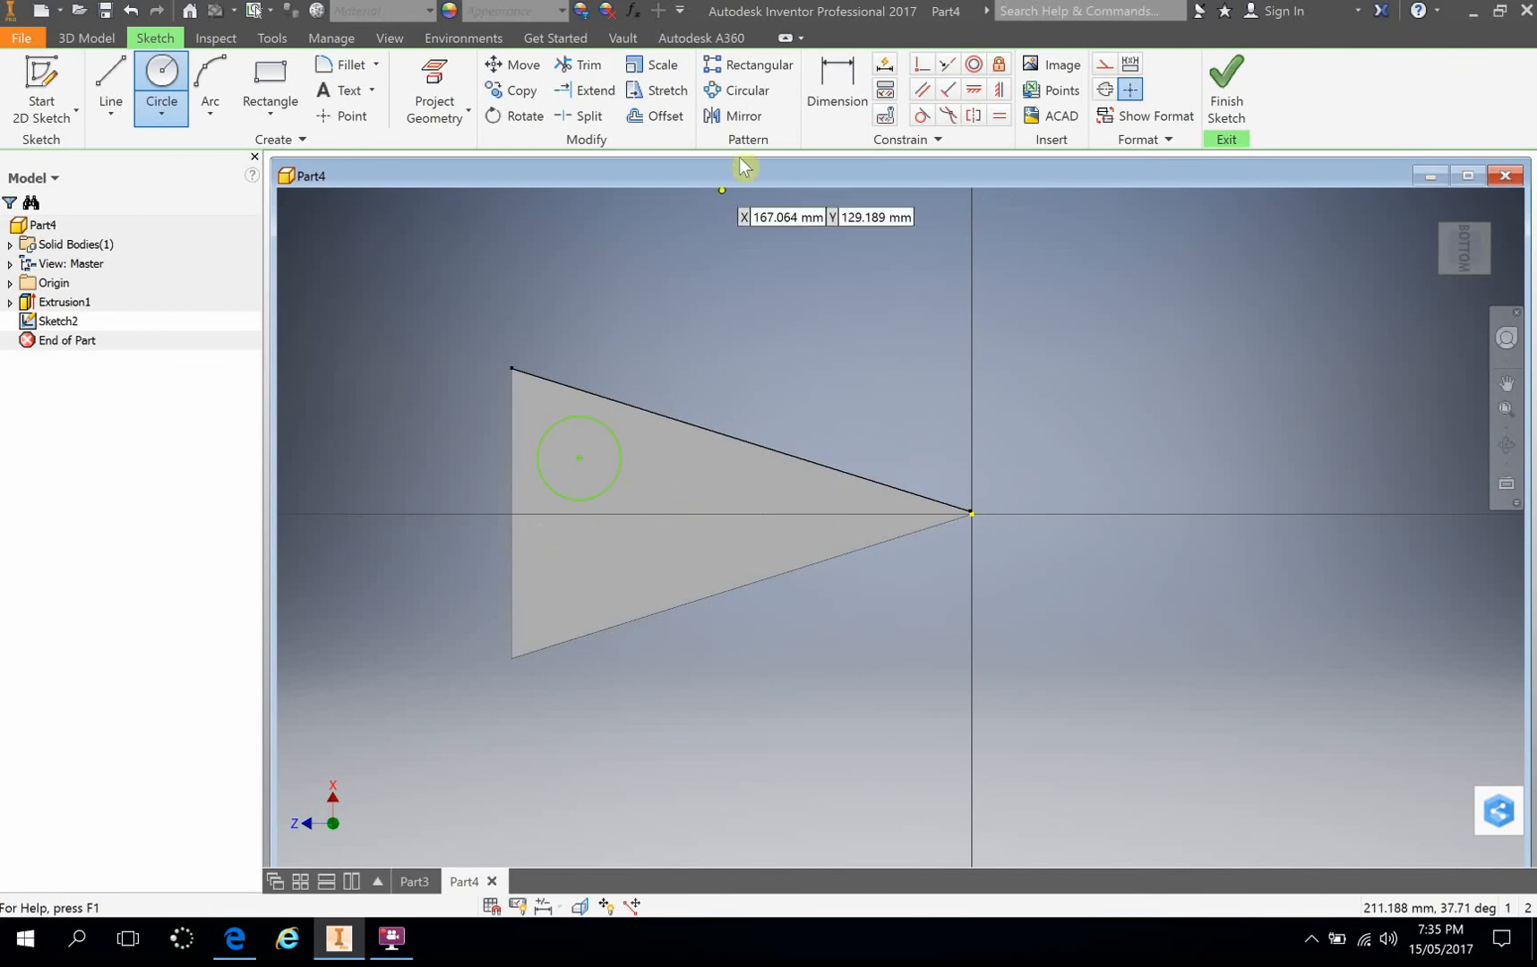
pyautogui.click(842, 87)
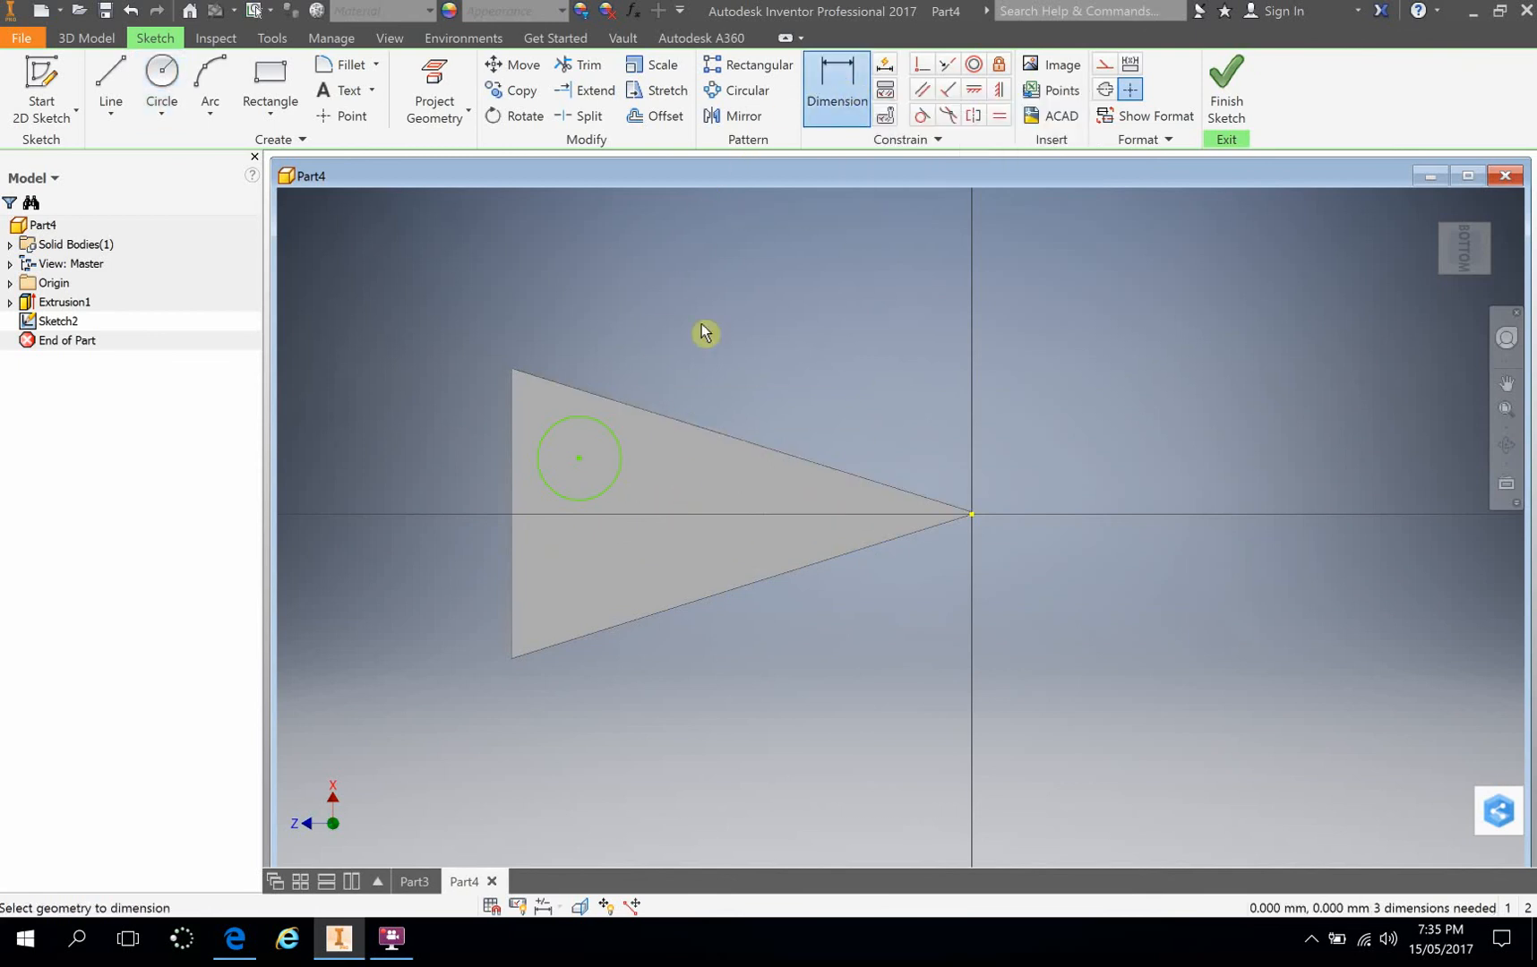
pyautogui.click(622, 457)
pyautogui.click(696, 374)
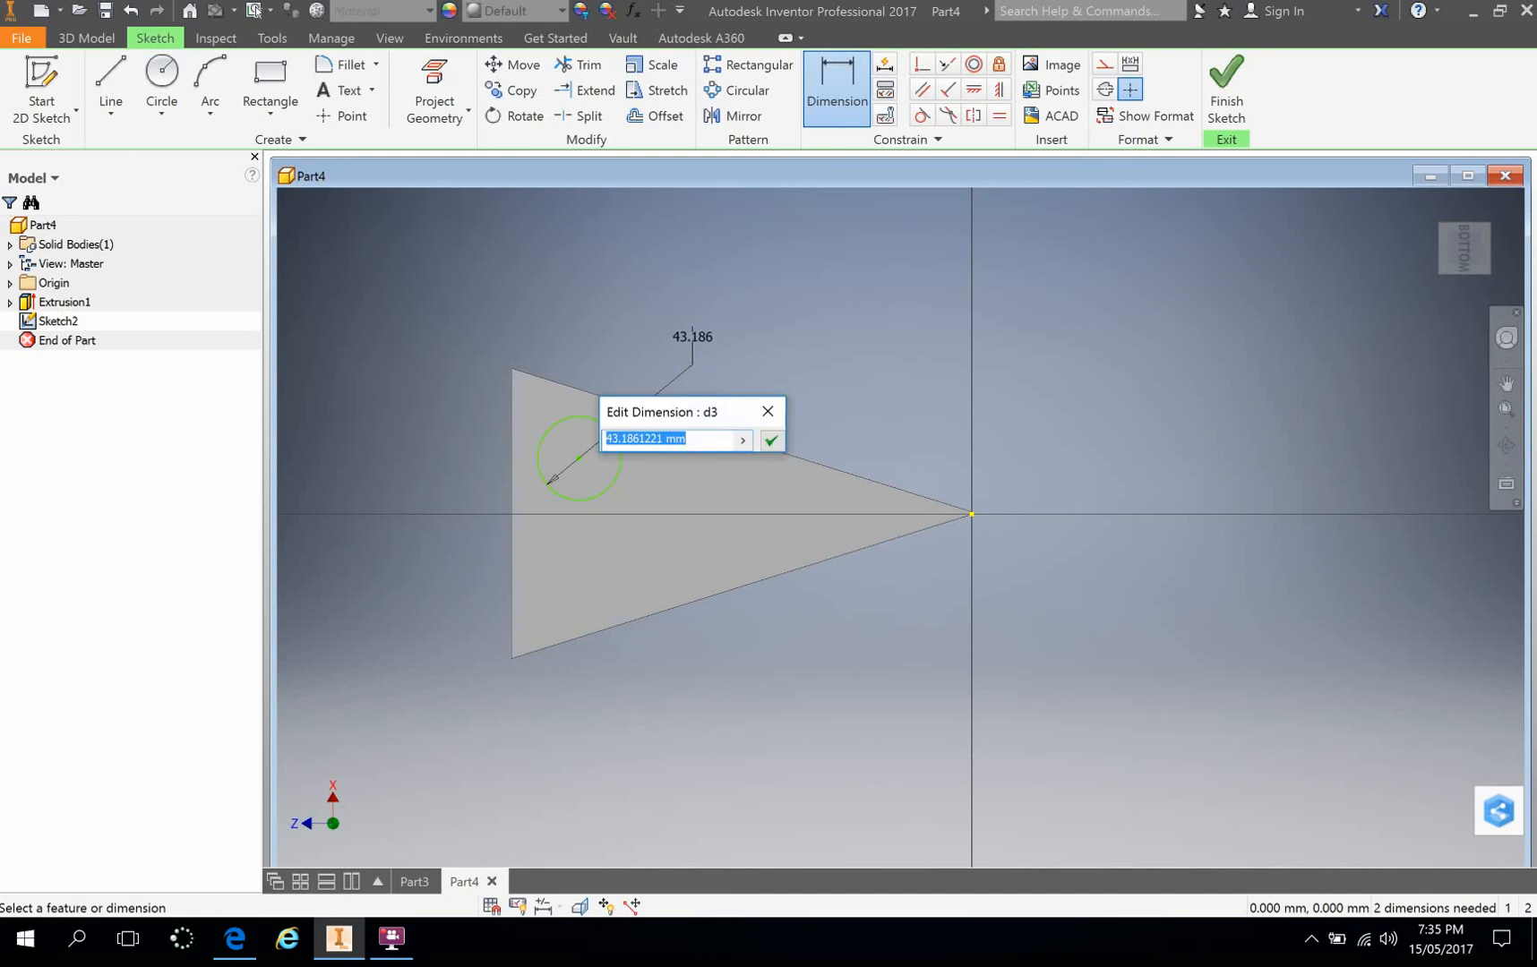
pyautogui.write('40')
pyautogui.press('Return')
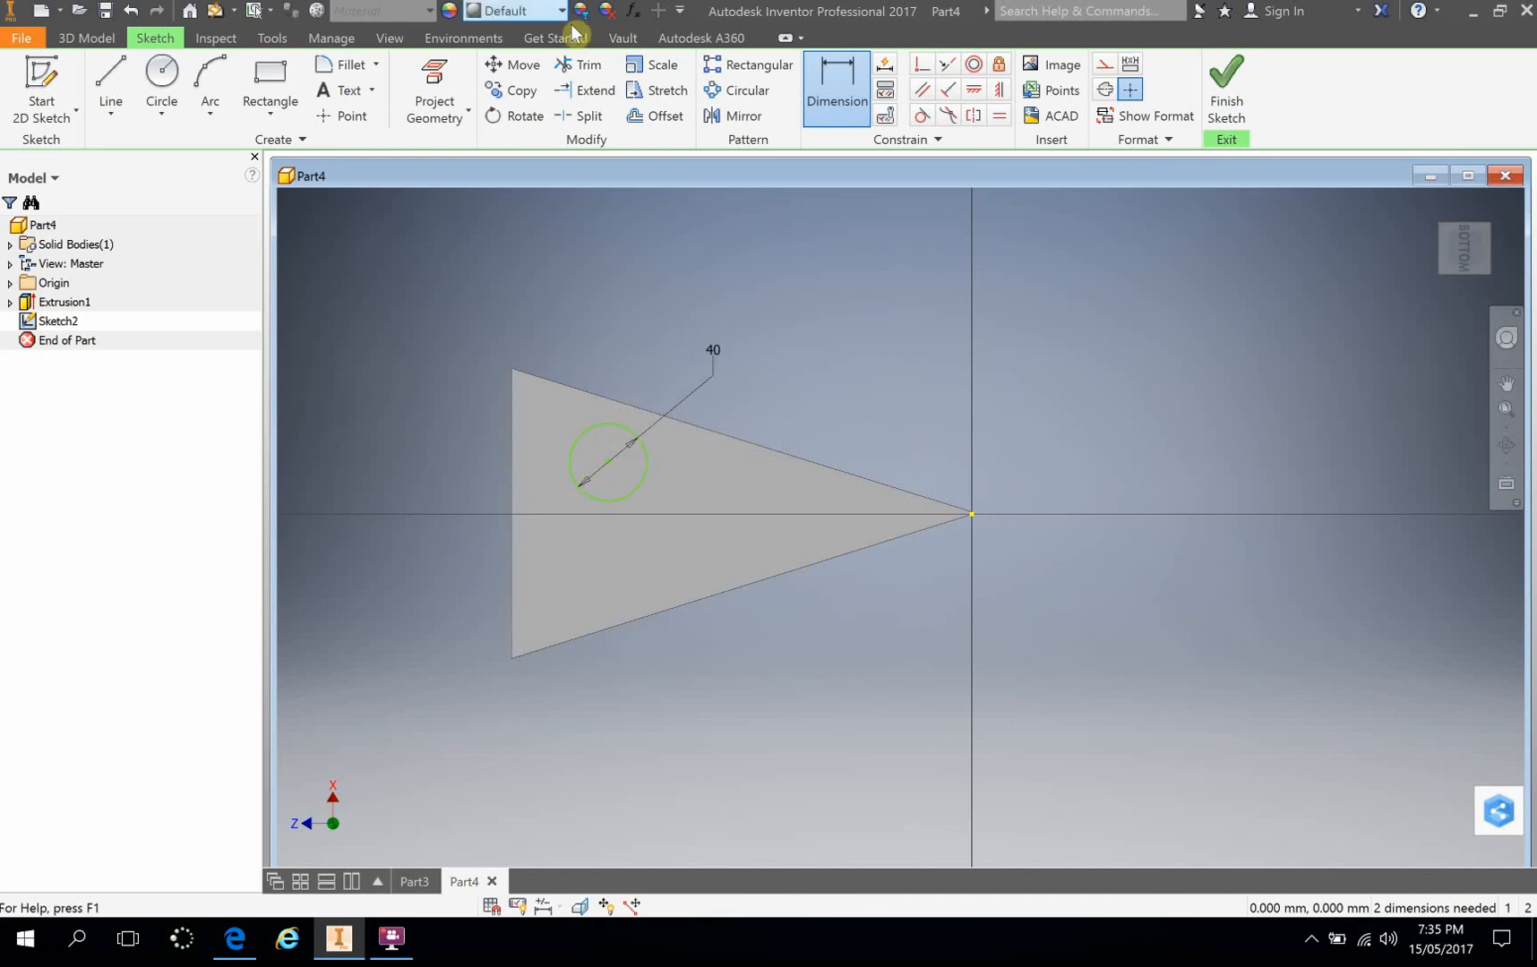
# Step: Dimension the horizontal distance from the face's vertical edge to the circle's centre as 40 mm
pyautogui.click(515, 467)
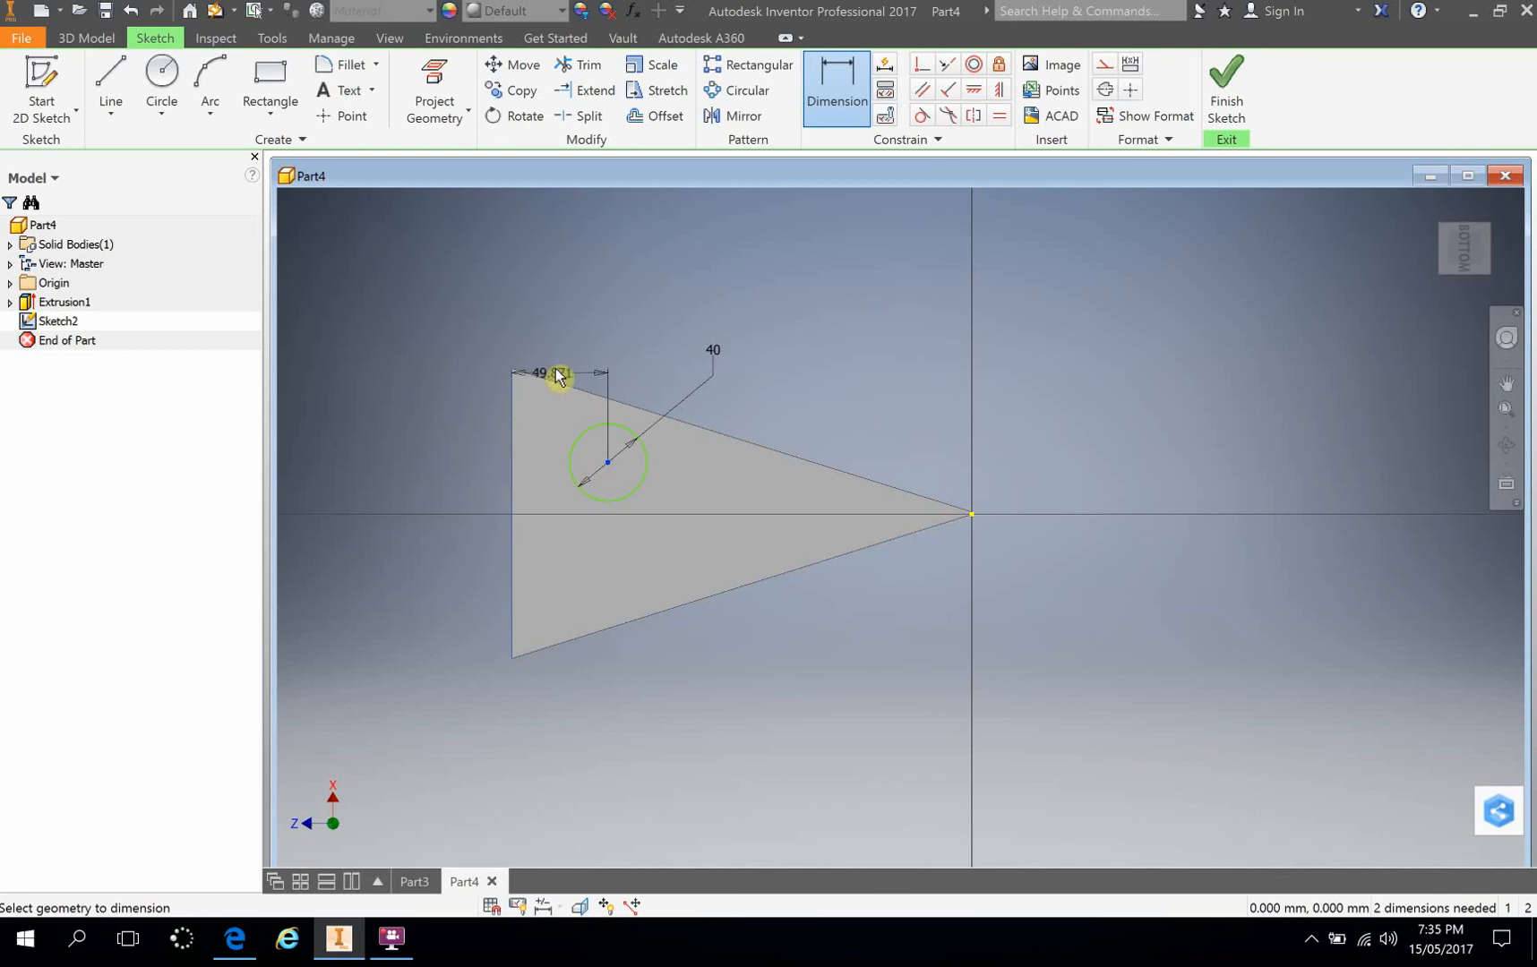
pyautogui.click(560, 338)
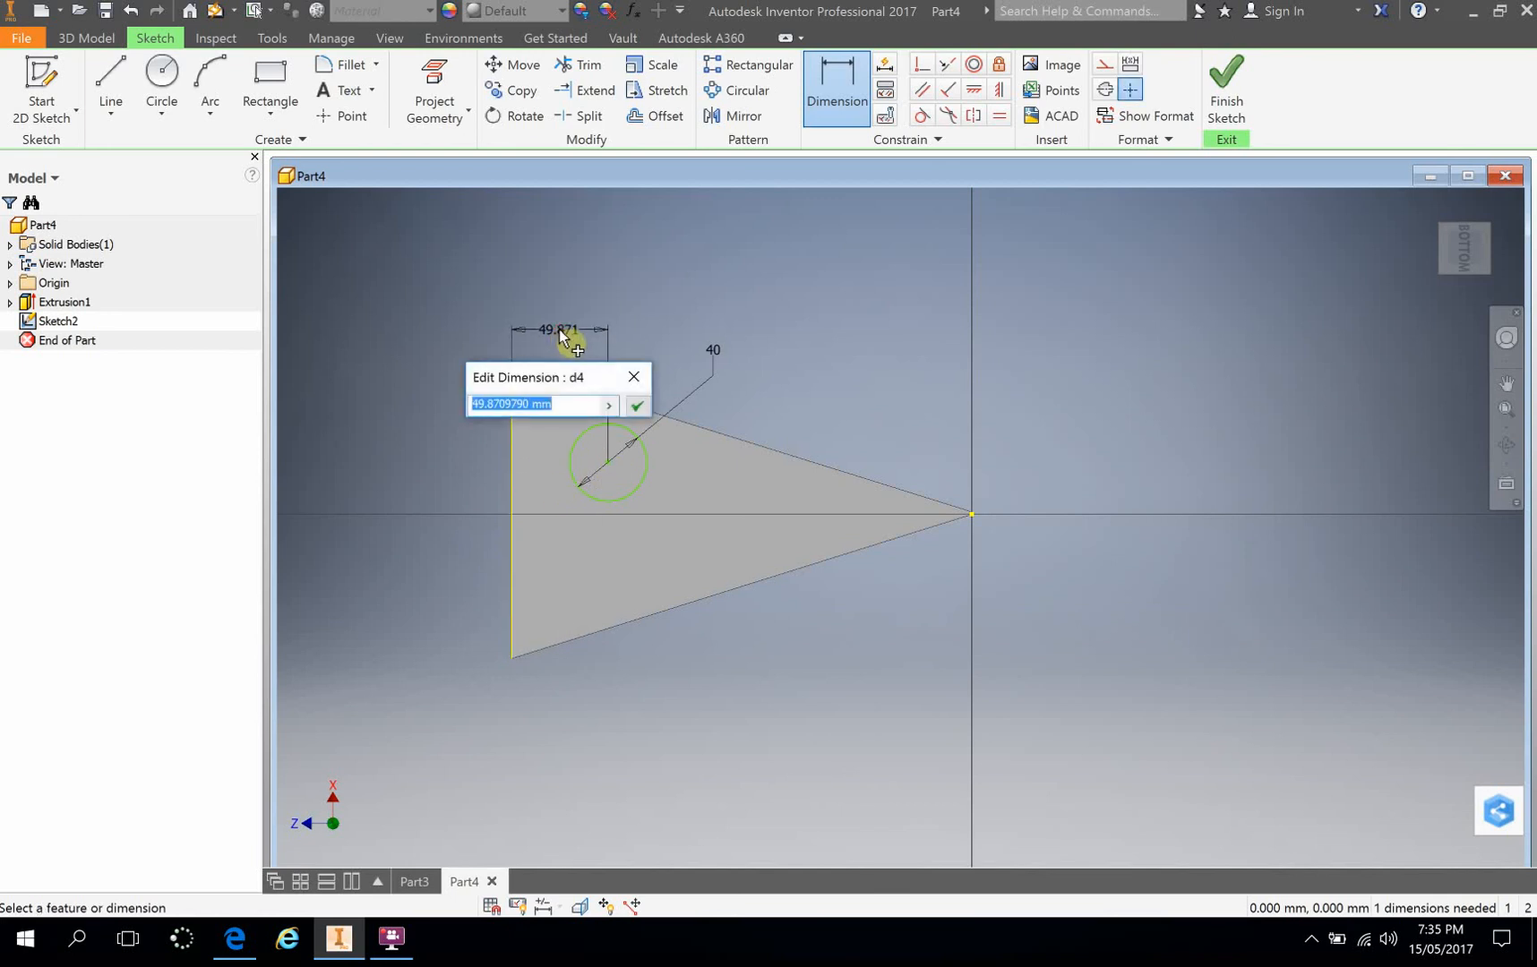
pyautogui.write('40')
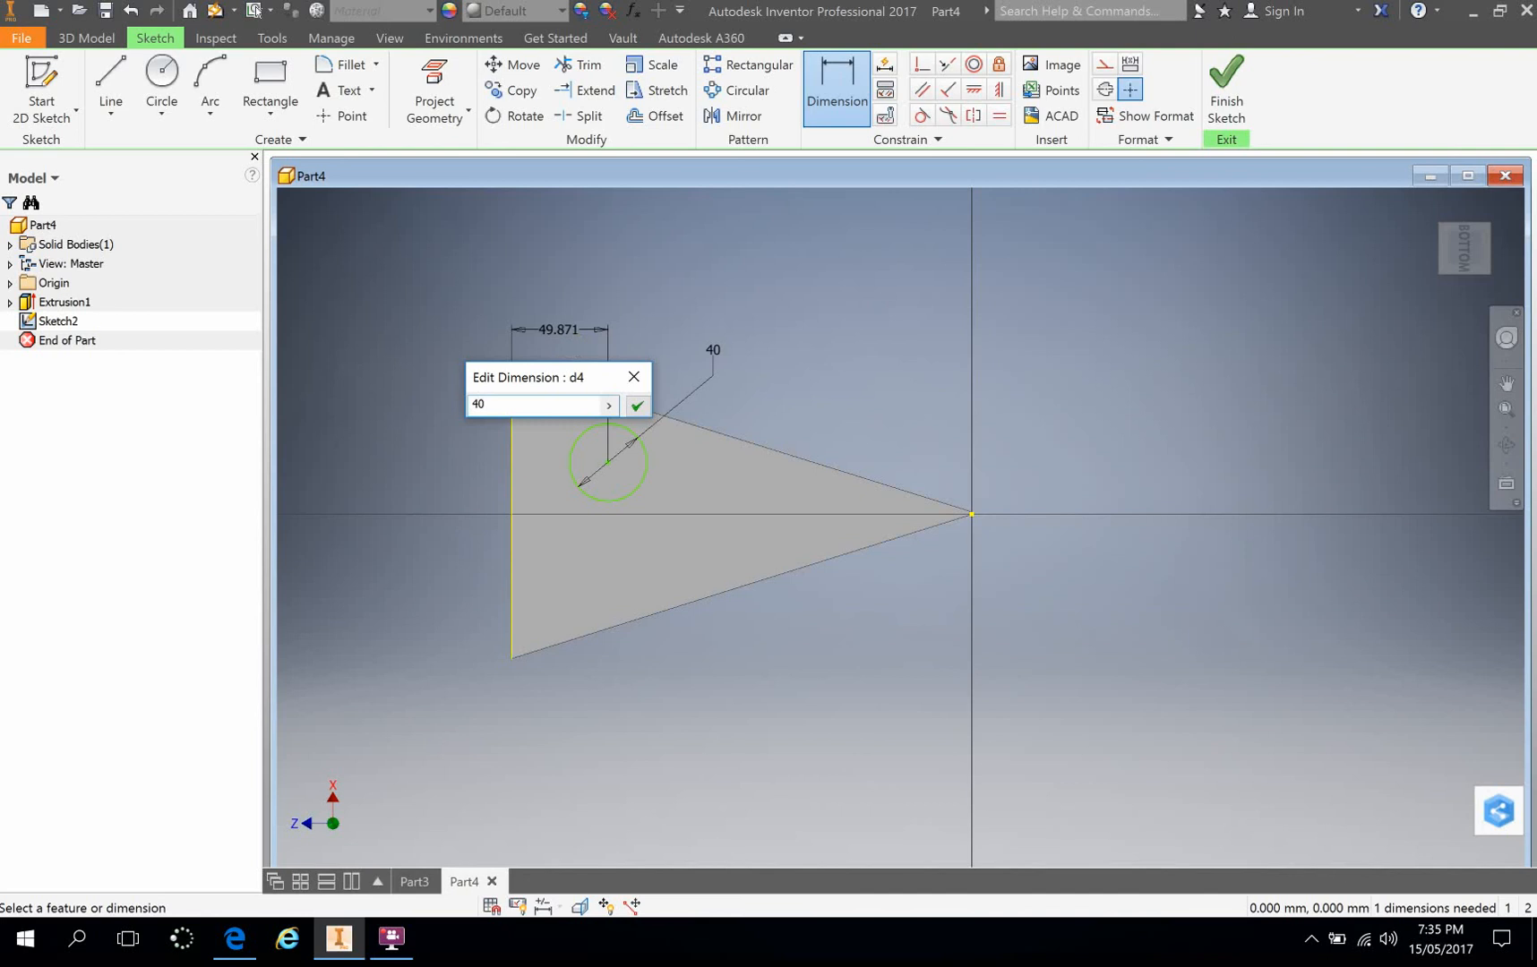
pyautogui.click(561, 337)
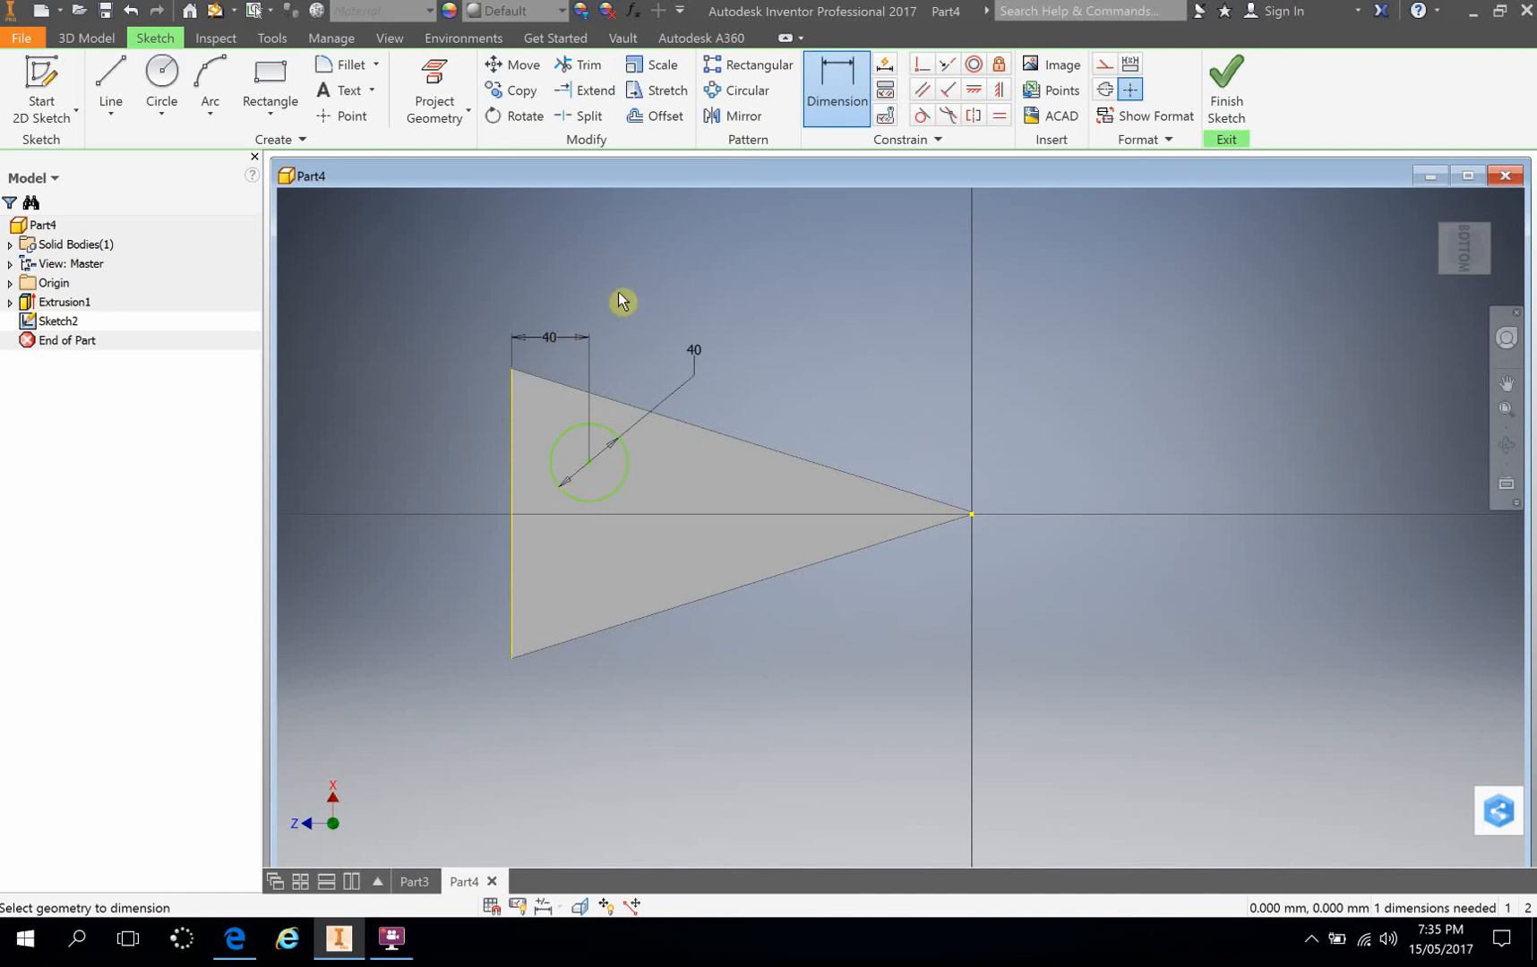
# Step: Dimension the vertical distance from the face's lower corner to the circle's centre as 100 mm
pyautogui.click(588, 464)
pyautogui.click(517, 641)
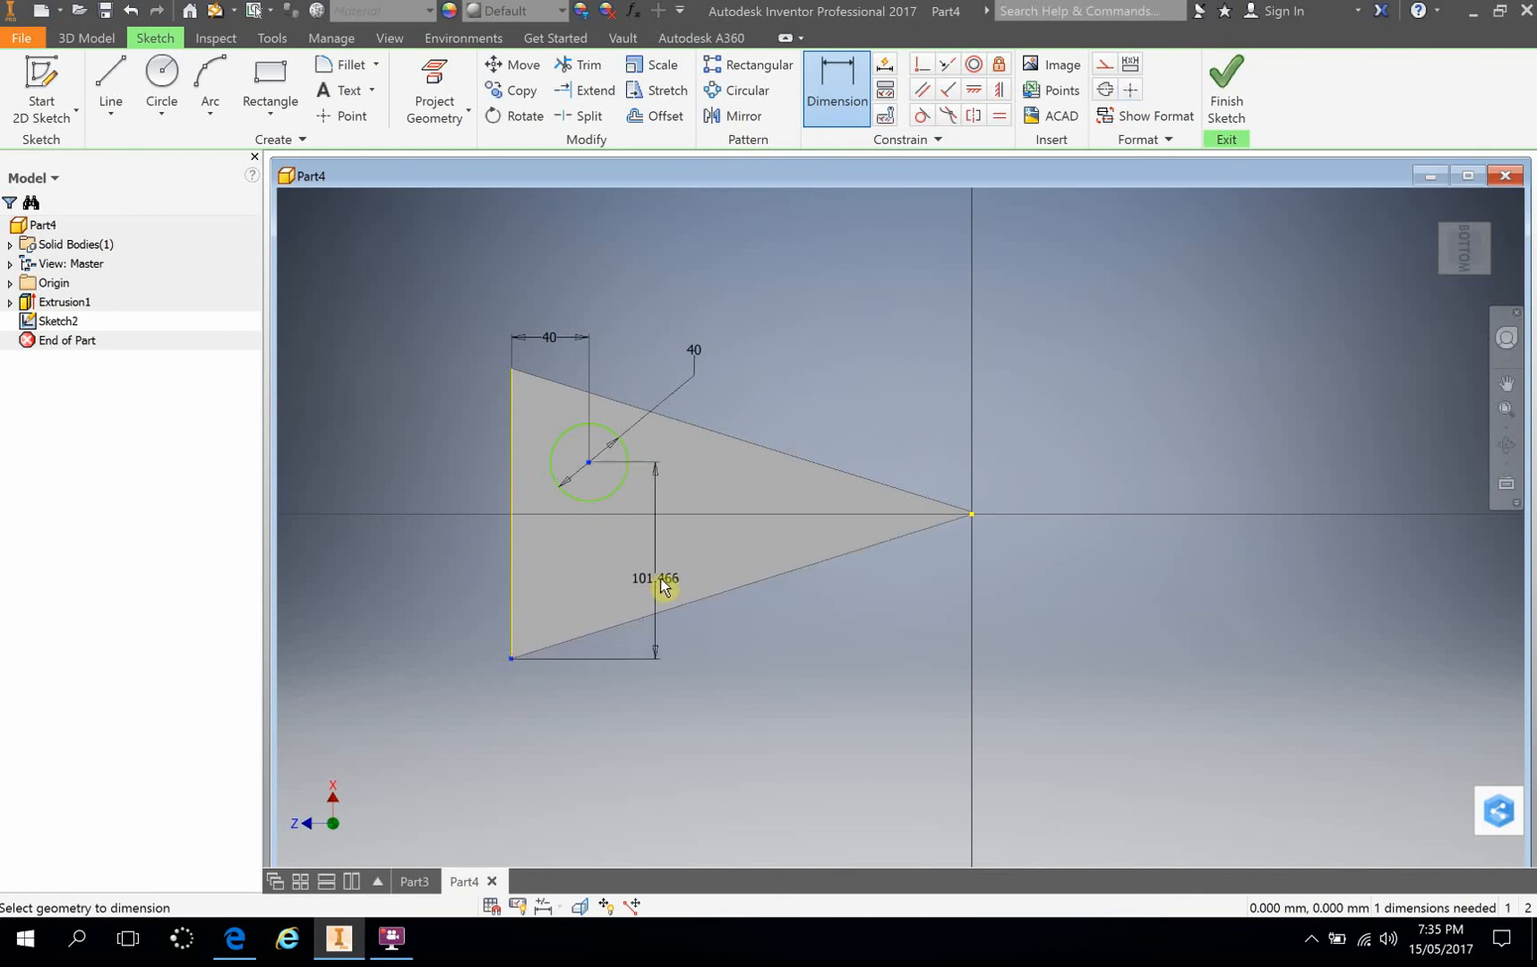
pyautogui.click(667, 579)
pyautogui.write('100')
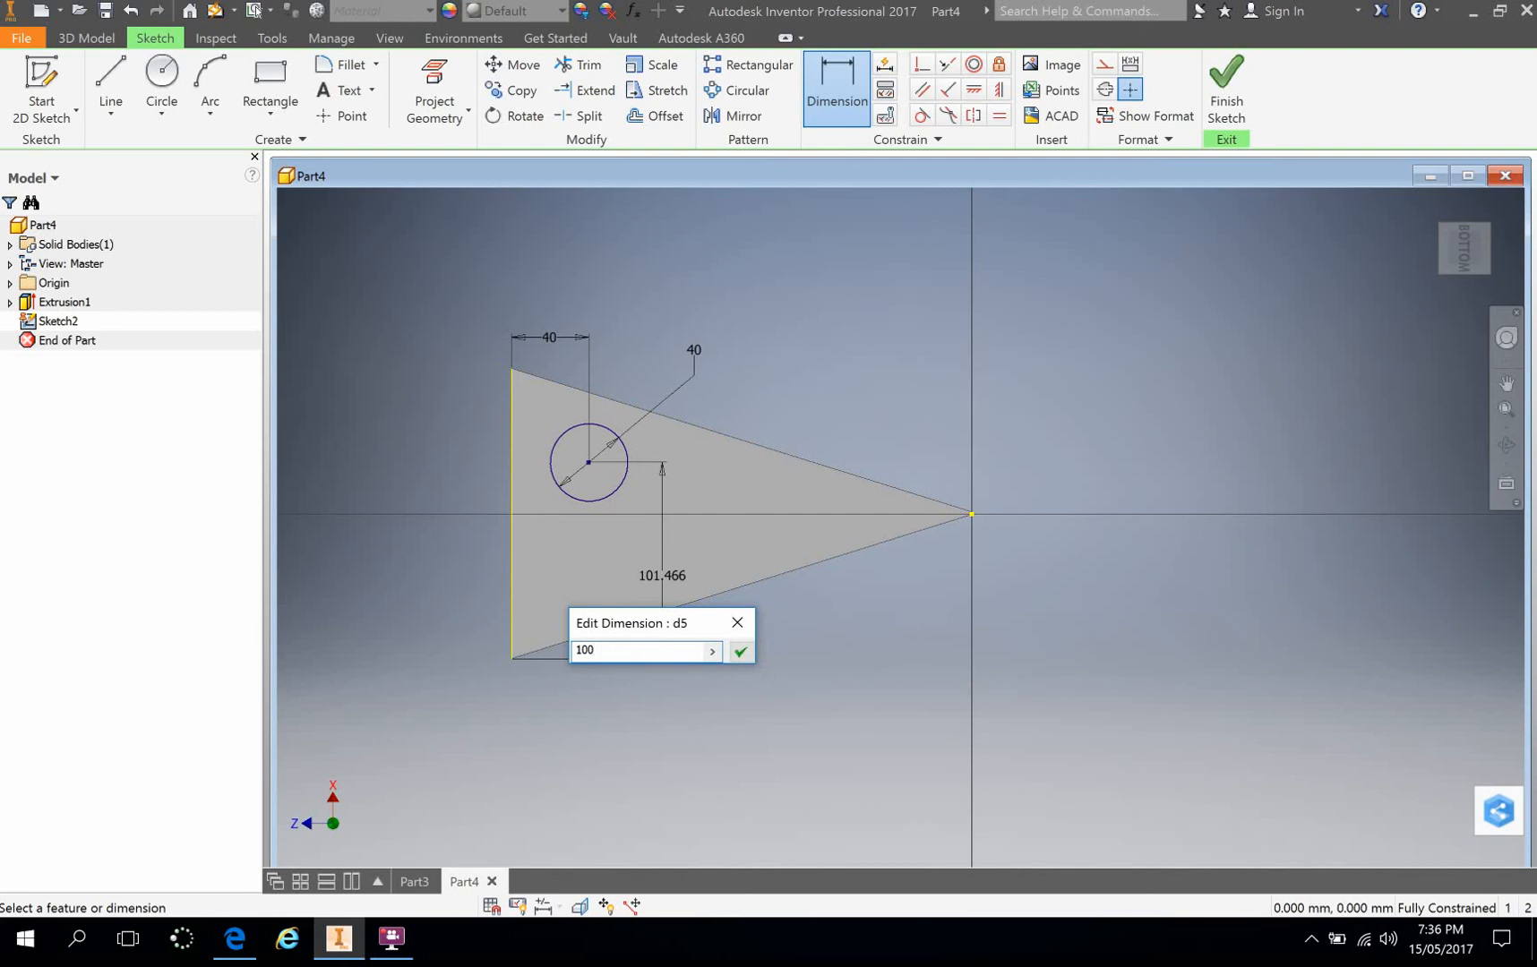
pyautogui.press('Return')
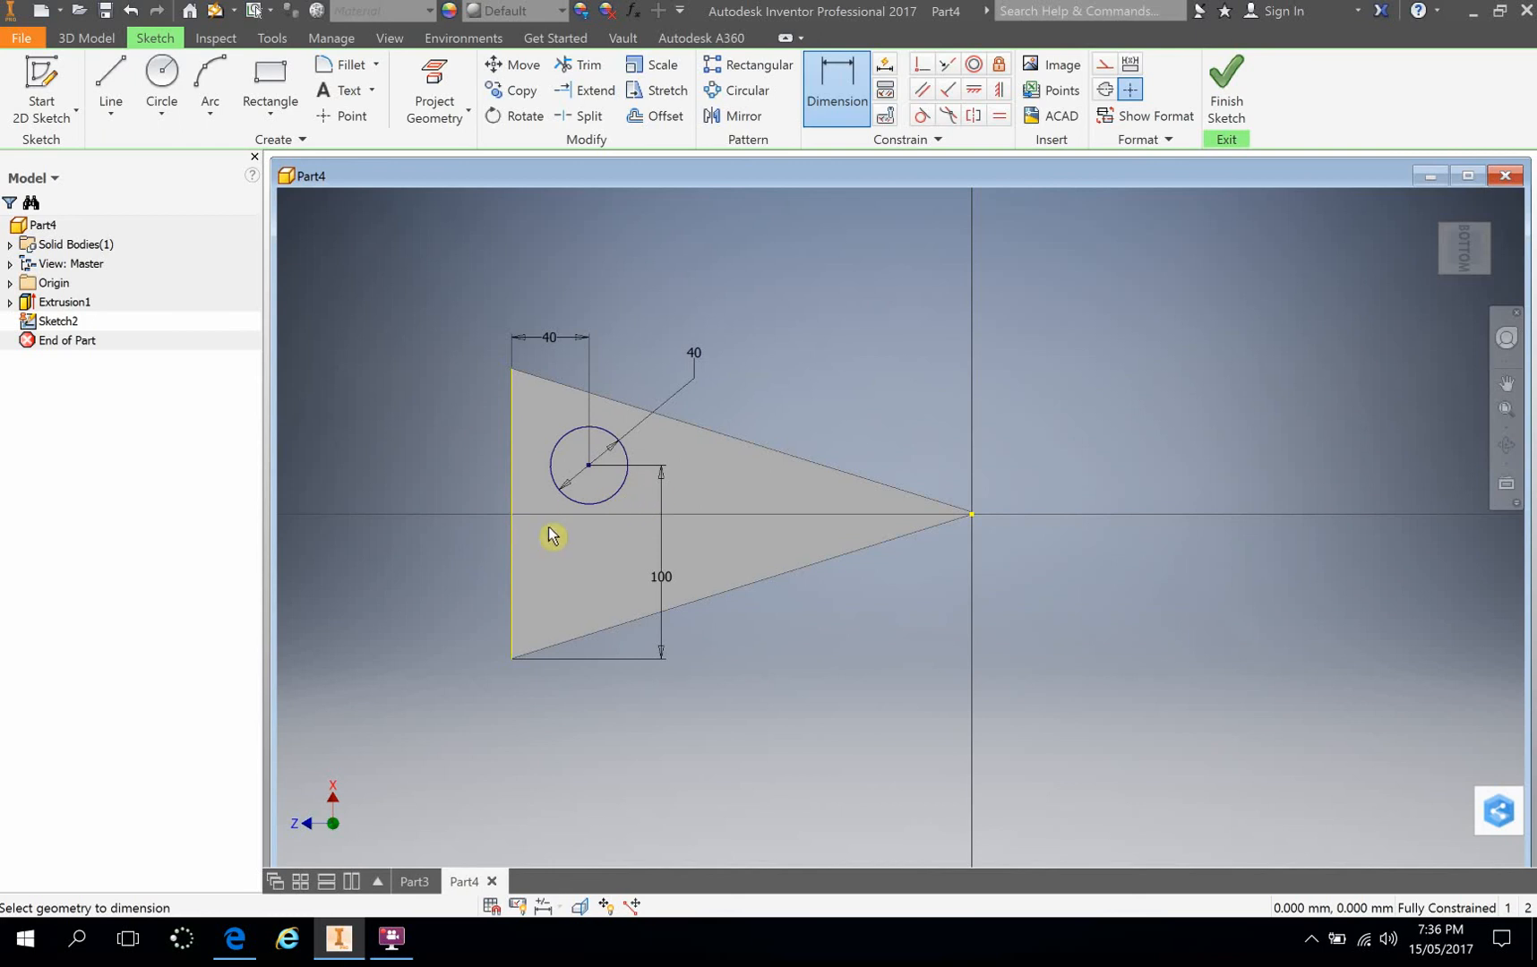
# Step: Change the vertical dimension between the lower corner and the circle's centre to 110 mm
pyautogui.doubleClick(667, 589)
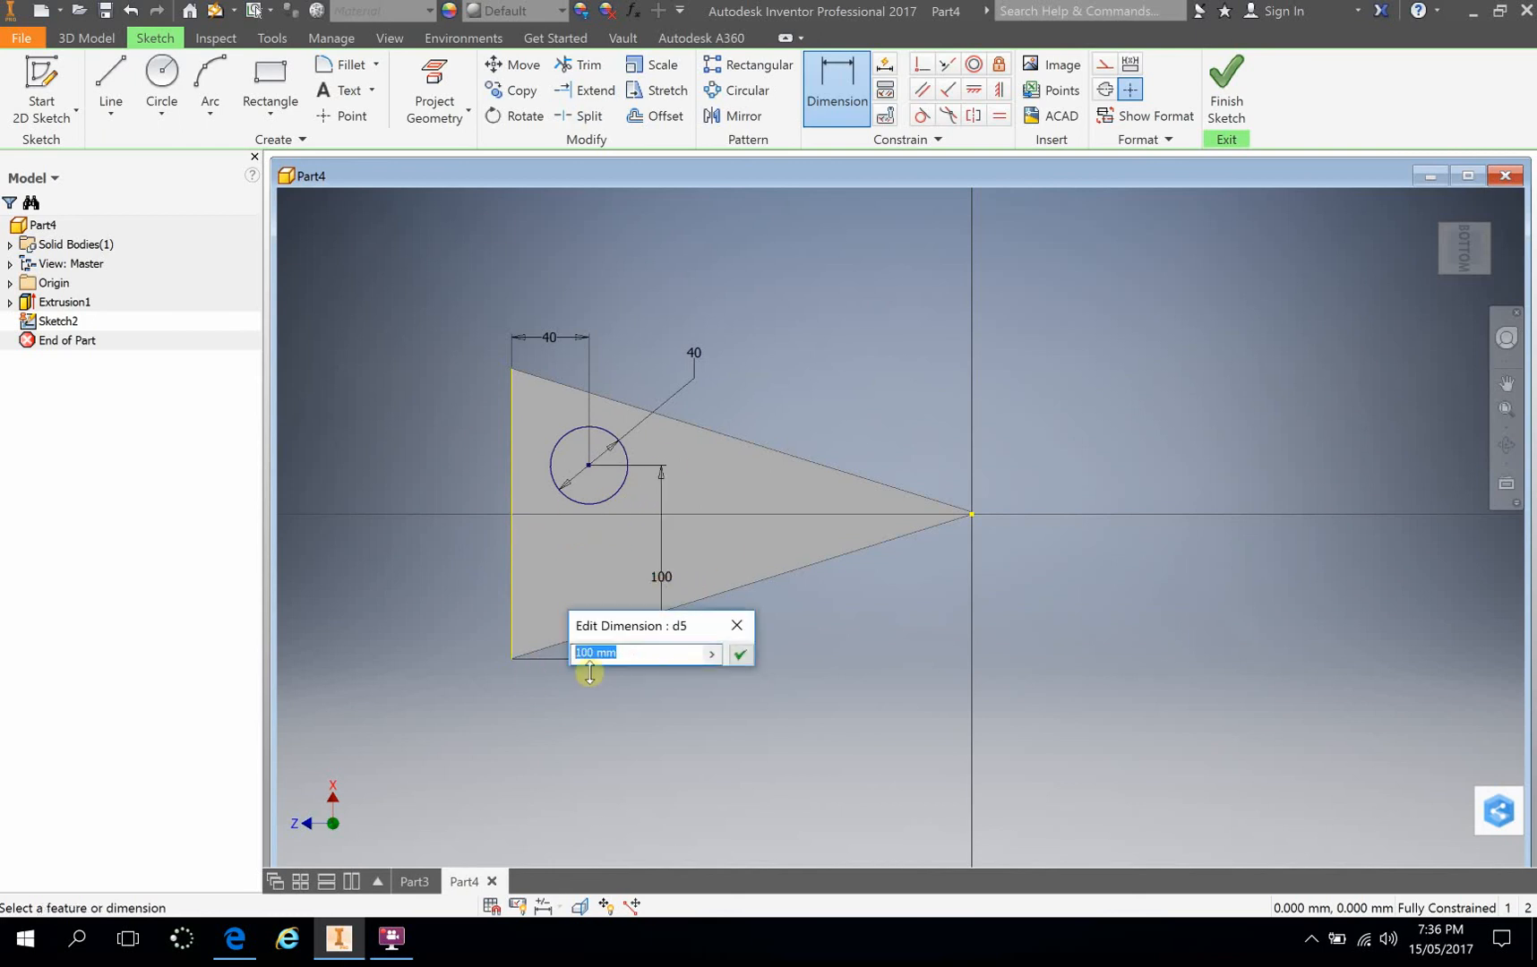
pyautogui.write('110')
pyautogui.click(738, 659)
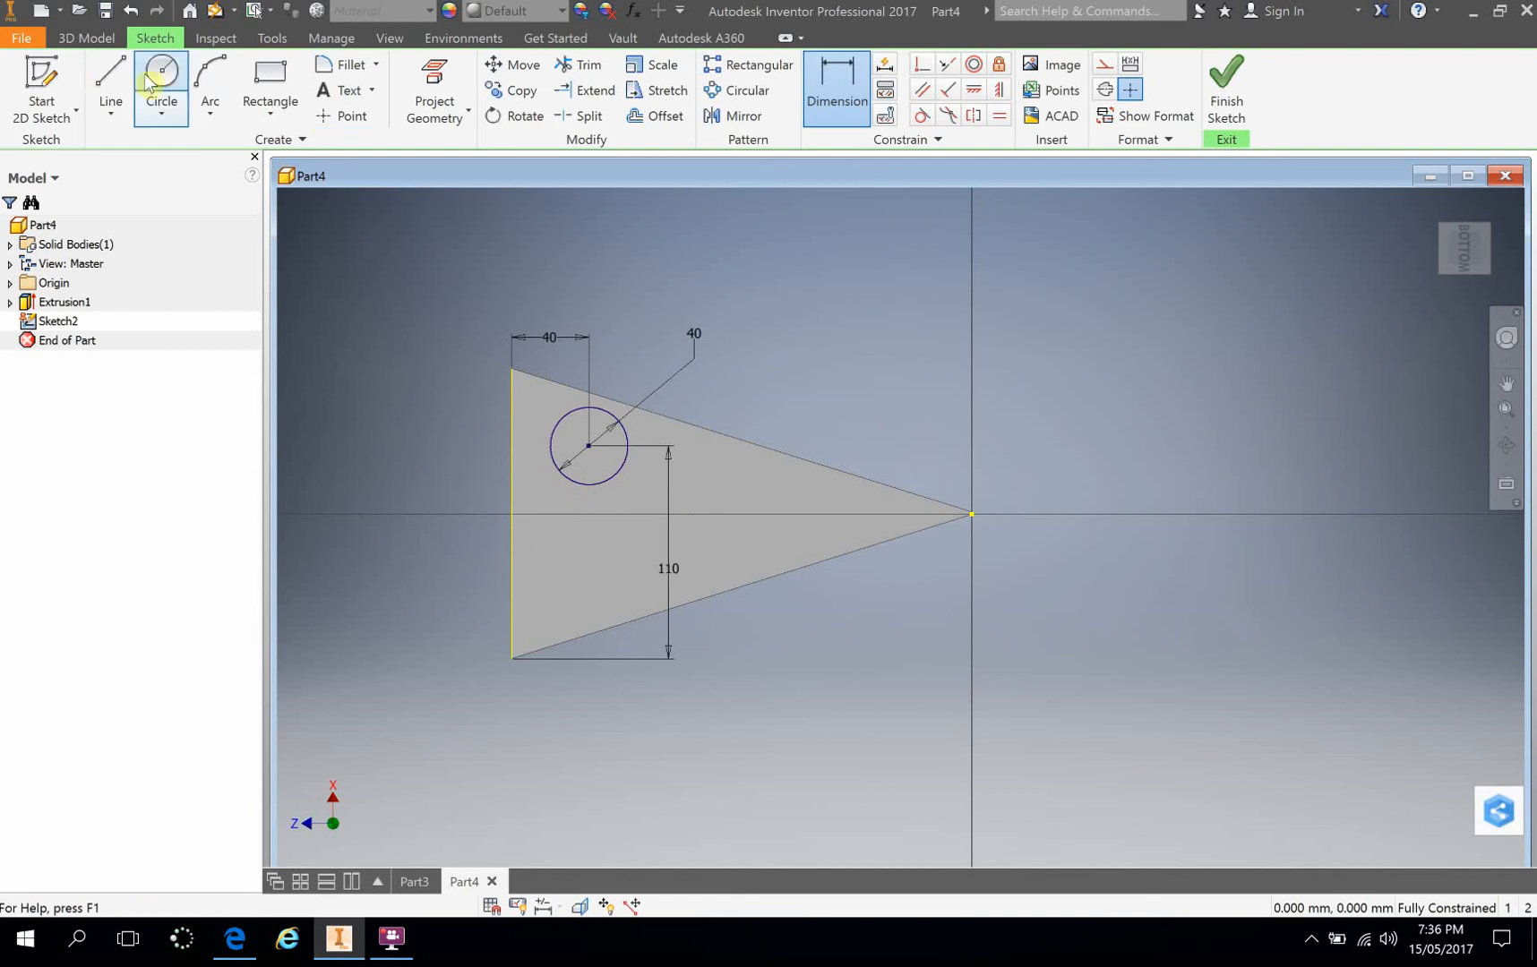
# Step: Draw a small closed triangle between the circle and the face's tip, with a lower sloping side about 66 mm long
pyautogui.click(110, 81)
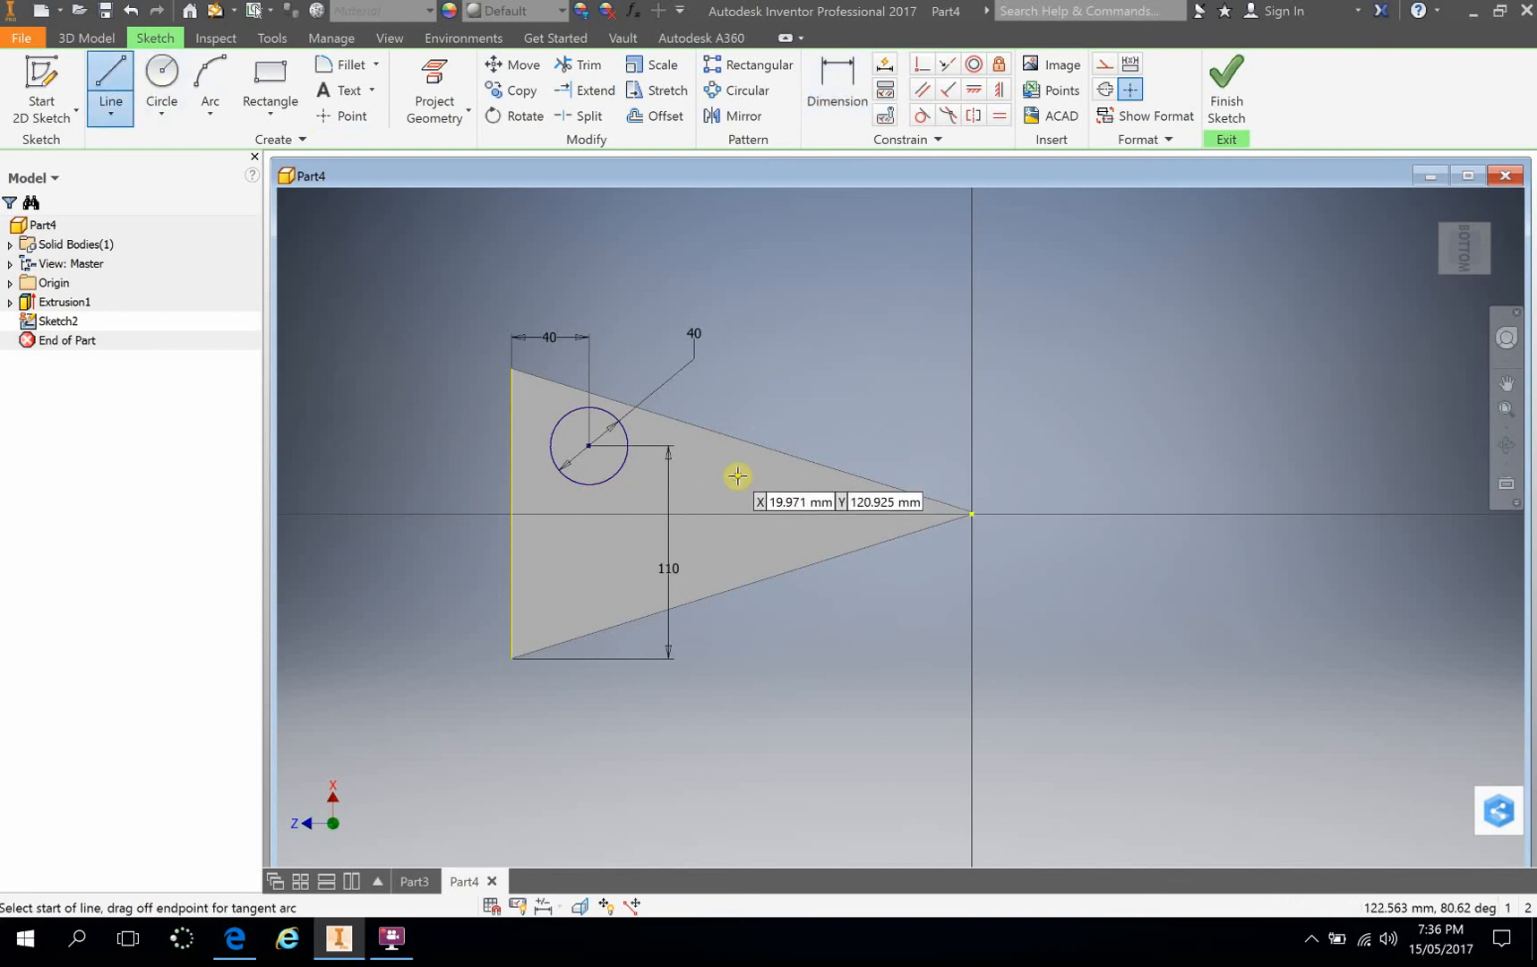
pyautogui.click(972, 514)
pyautogui.click(850, 508)
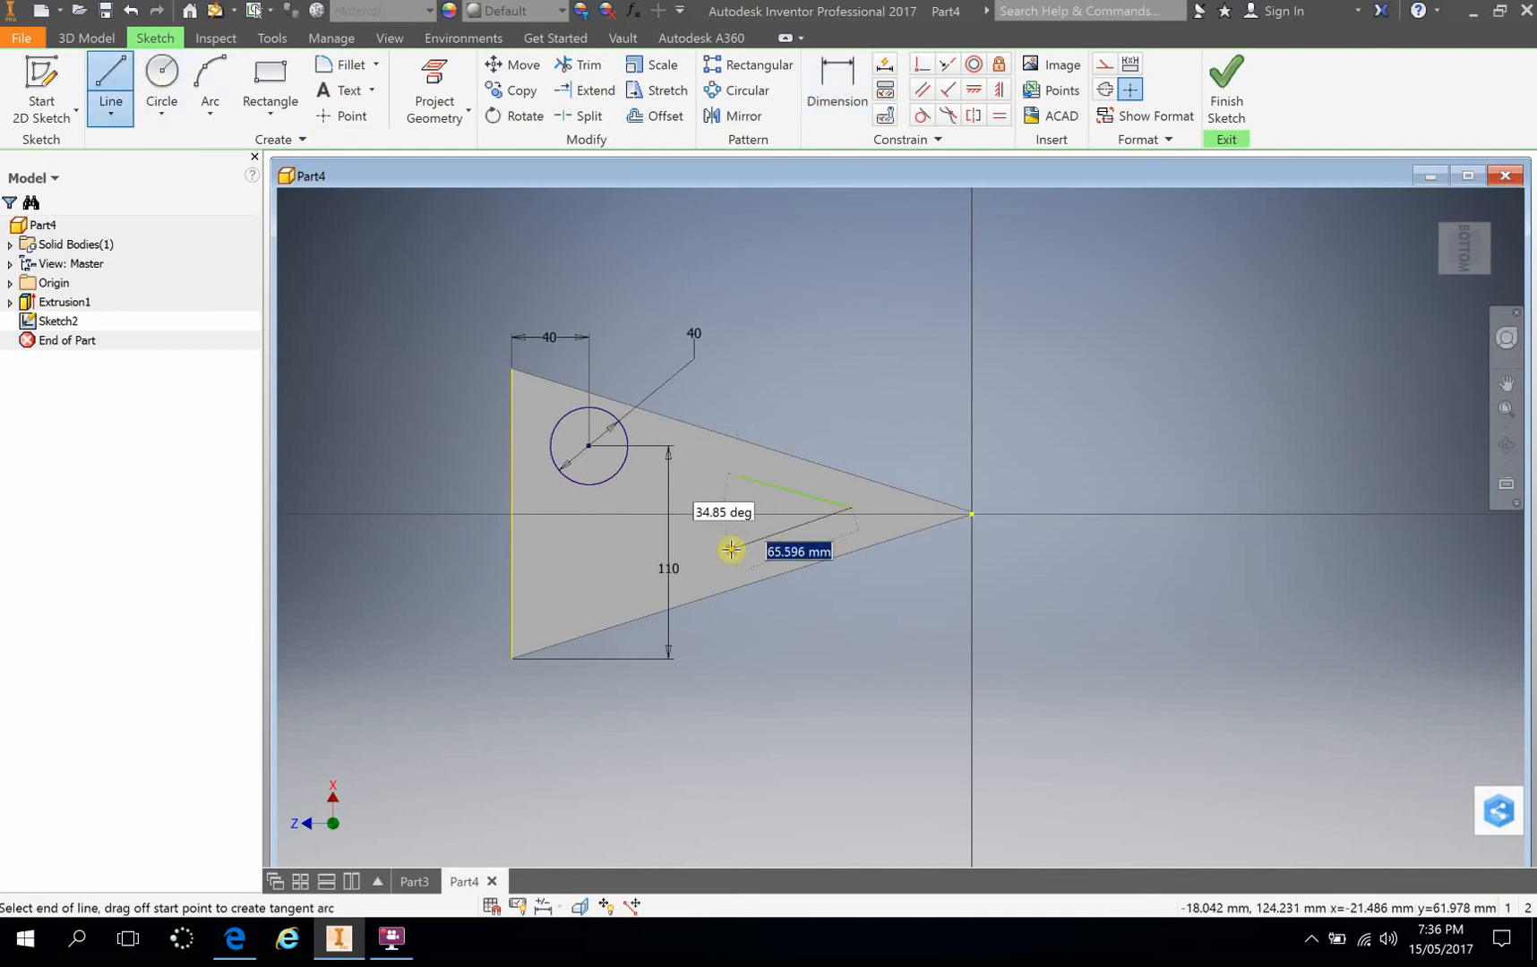
pyautogui.click(732, 547)
pyautogui.click(737, 476)
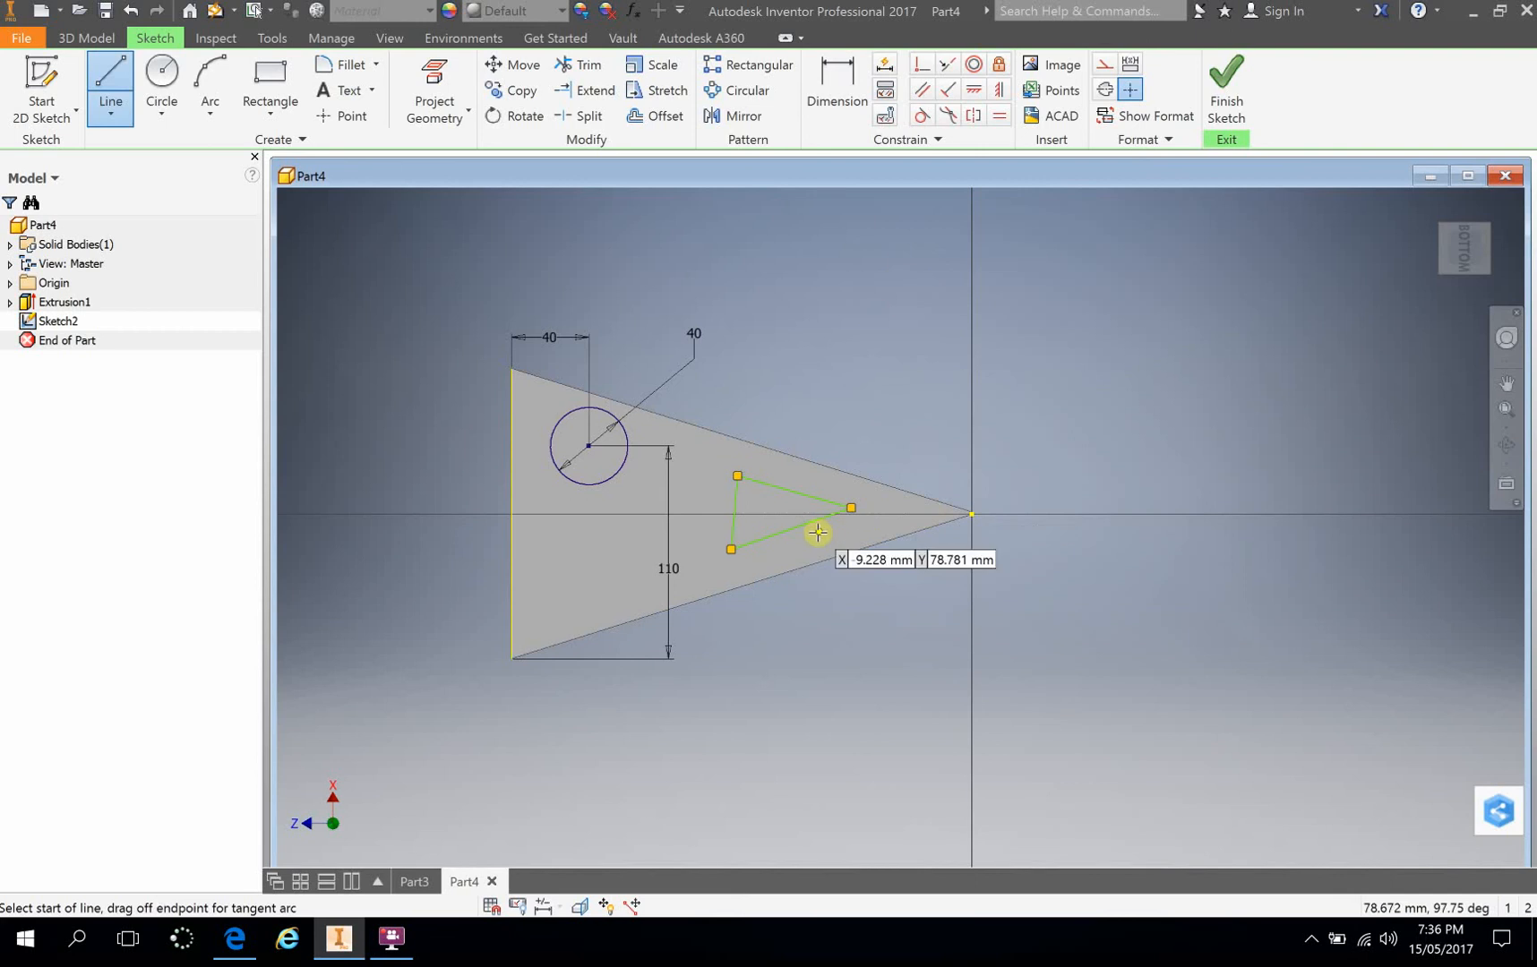
pyautogui.click(851, 508)
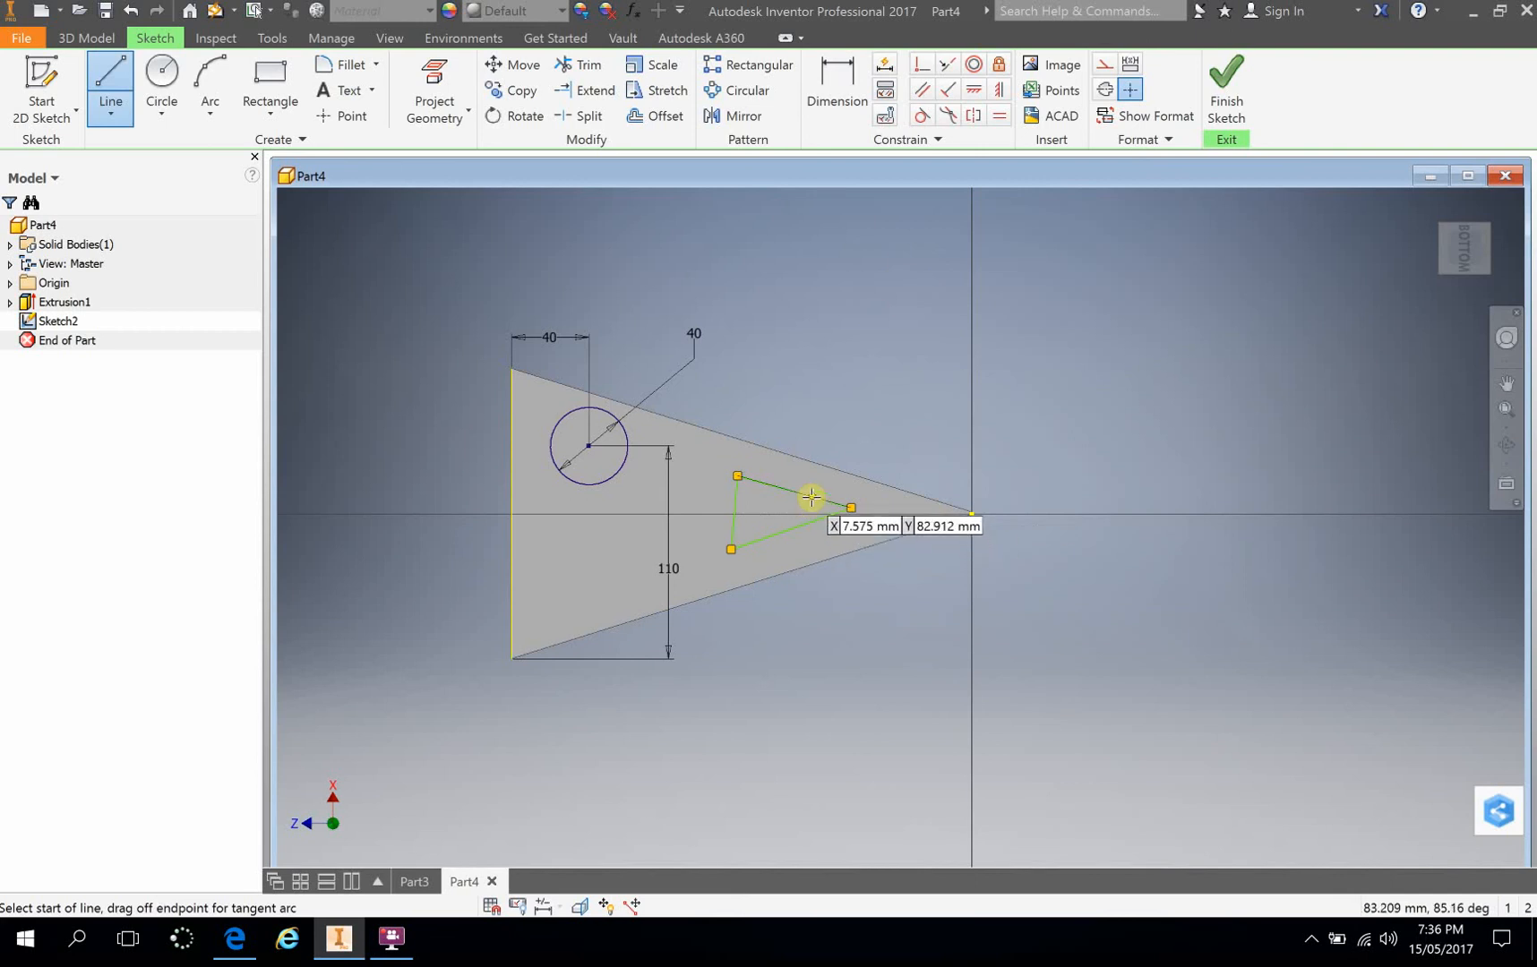
# Step: Dimension the angle between the small triangle's two sloping sides as 30 degrees and finish the sketch
pyautogui.click(833, 79)
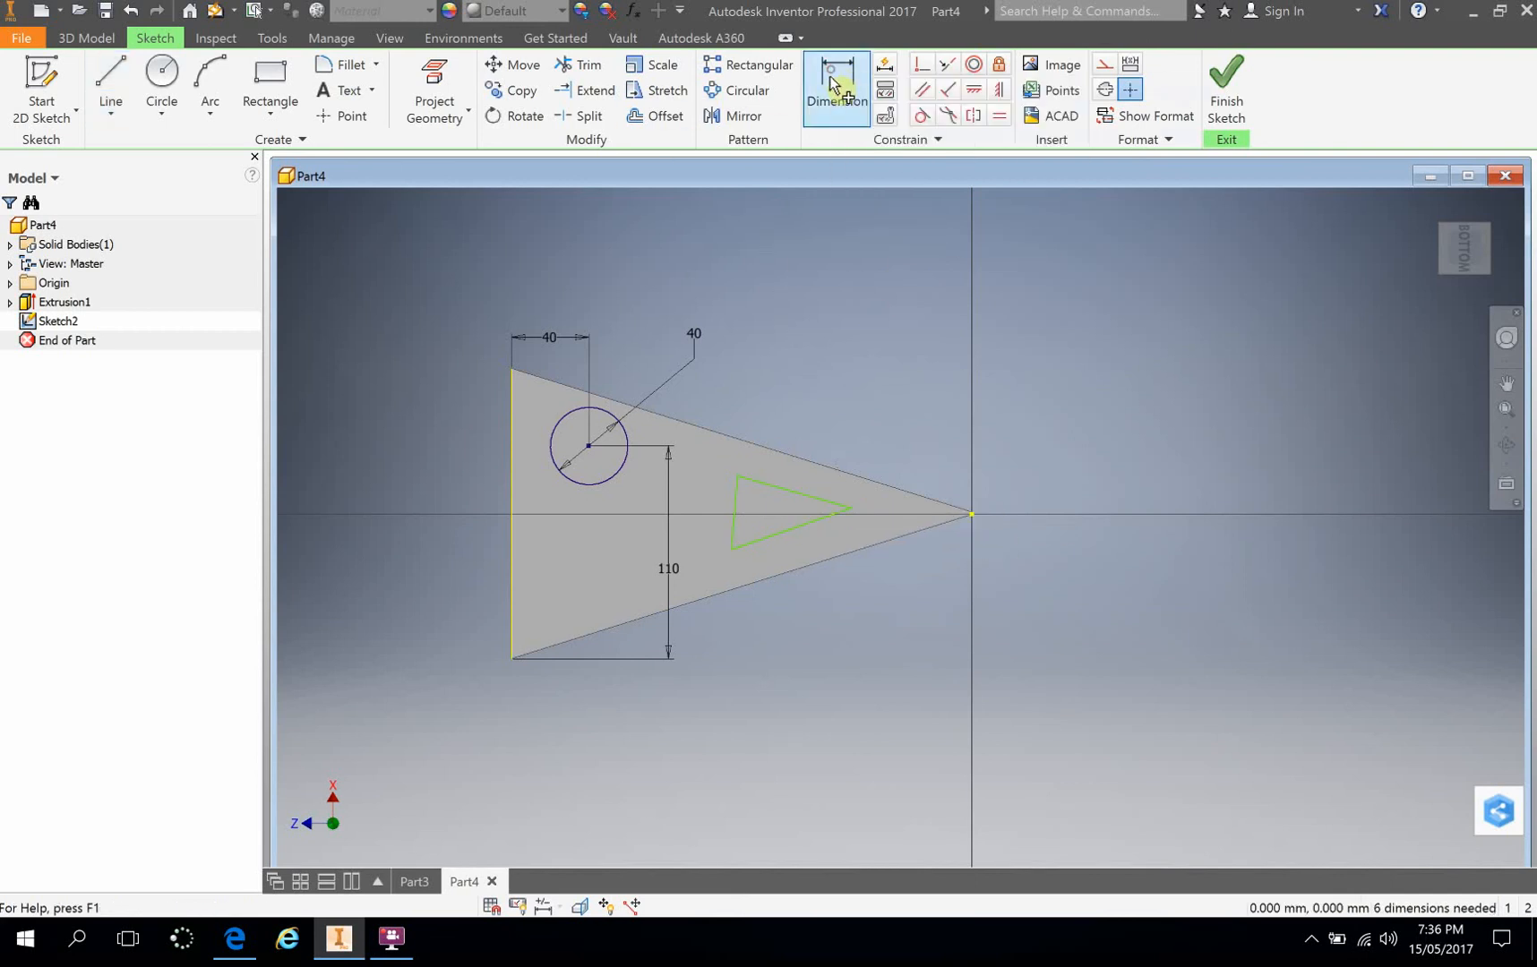
pyautogui.click(783, 489)
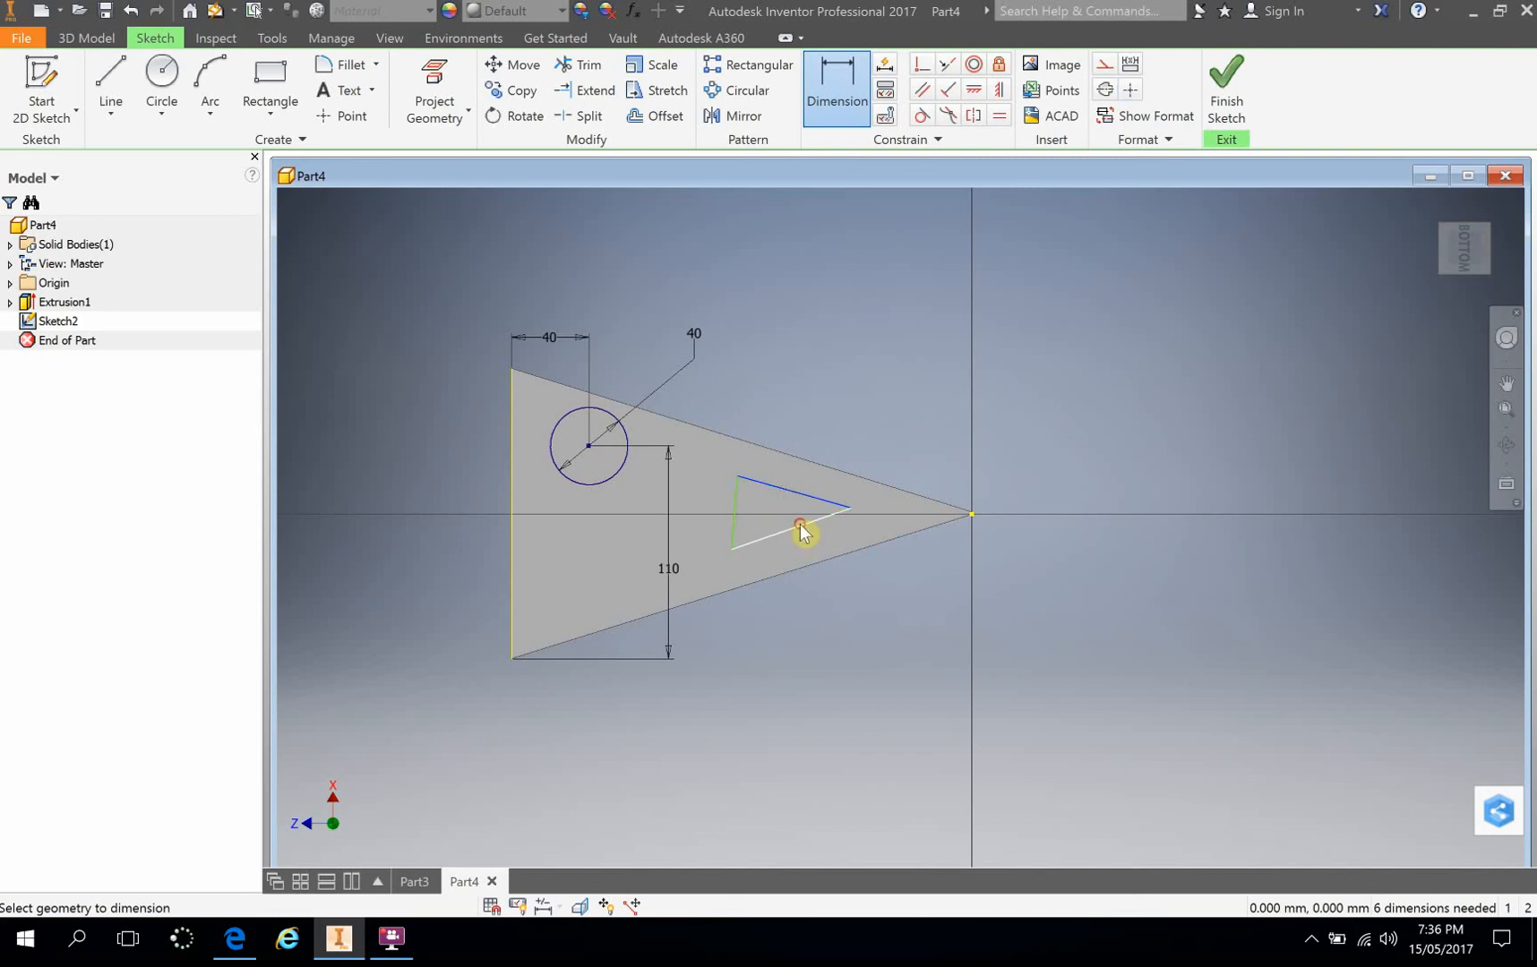
pyautogui.click(802, 532)
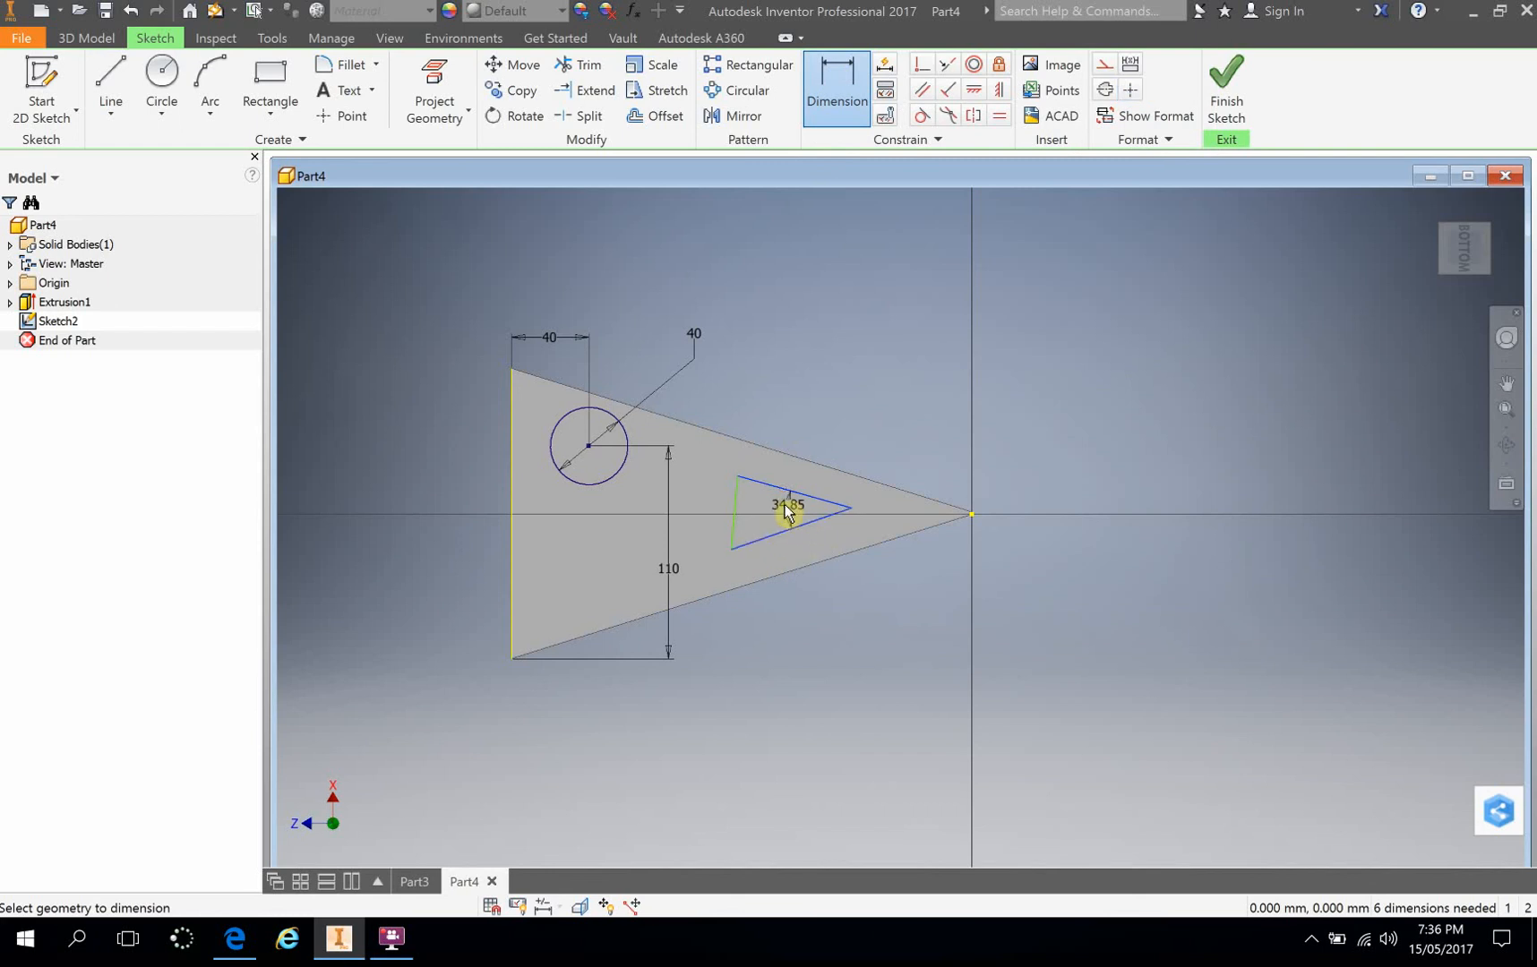
pyautogui.click(732, 513)
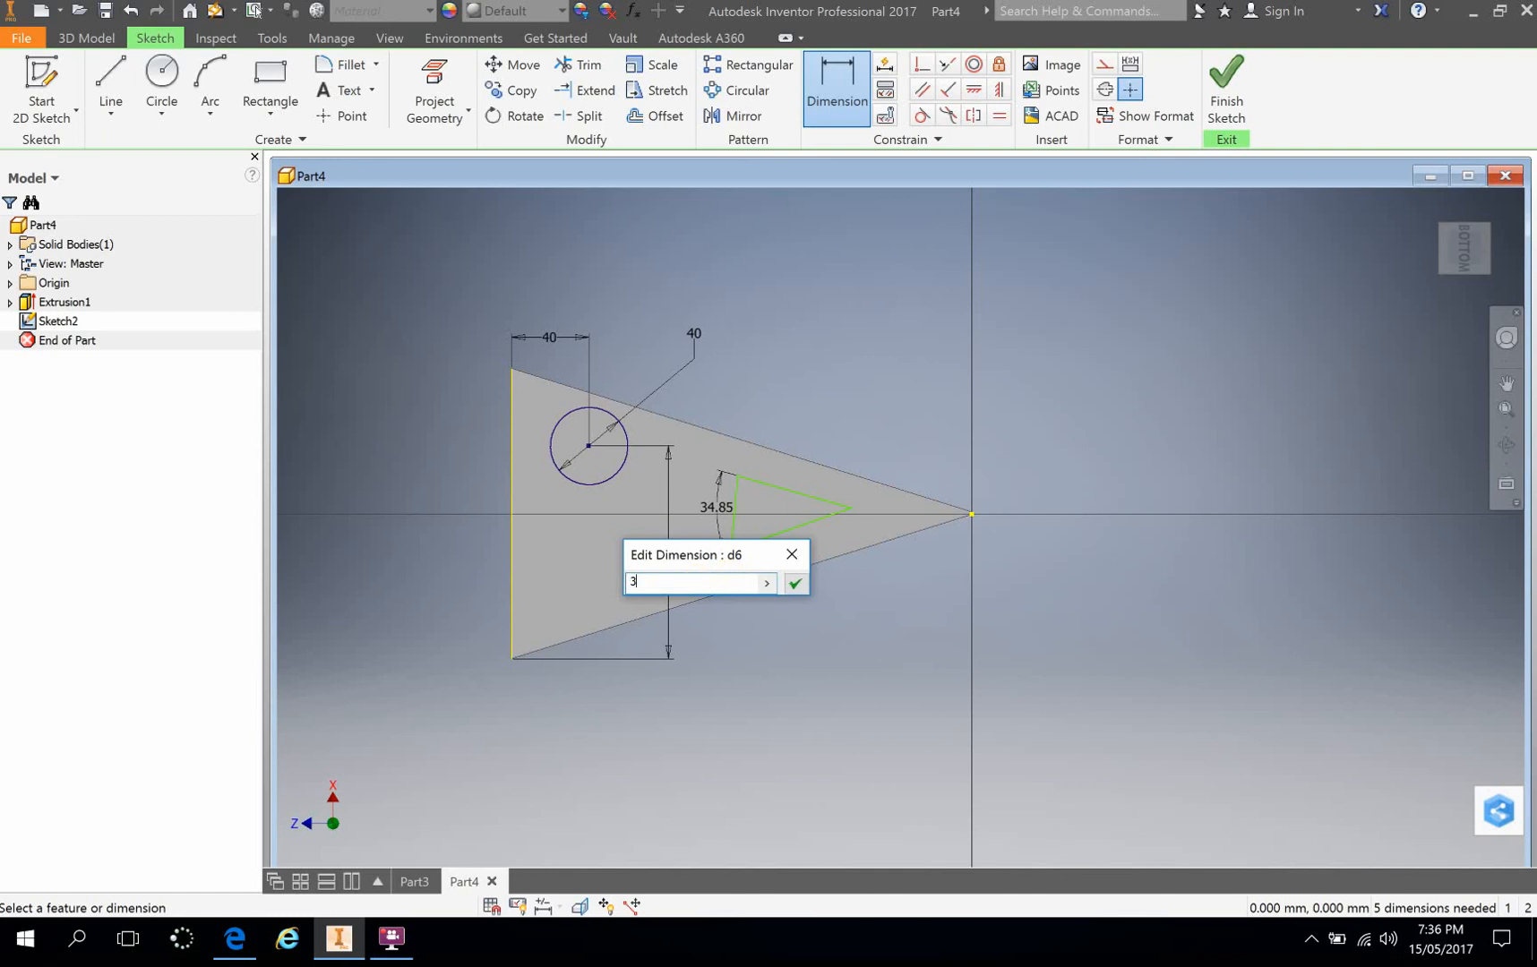
pyautogui.click(794, 583)
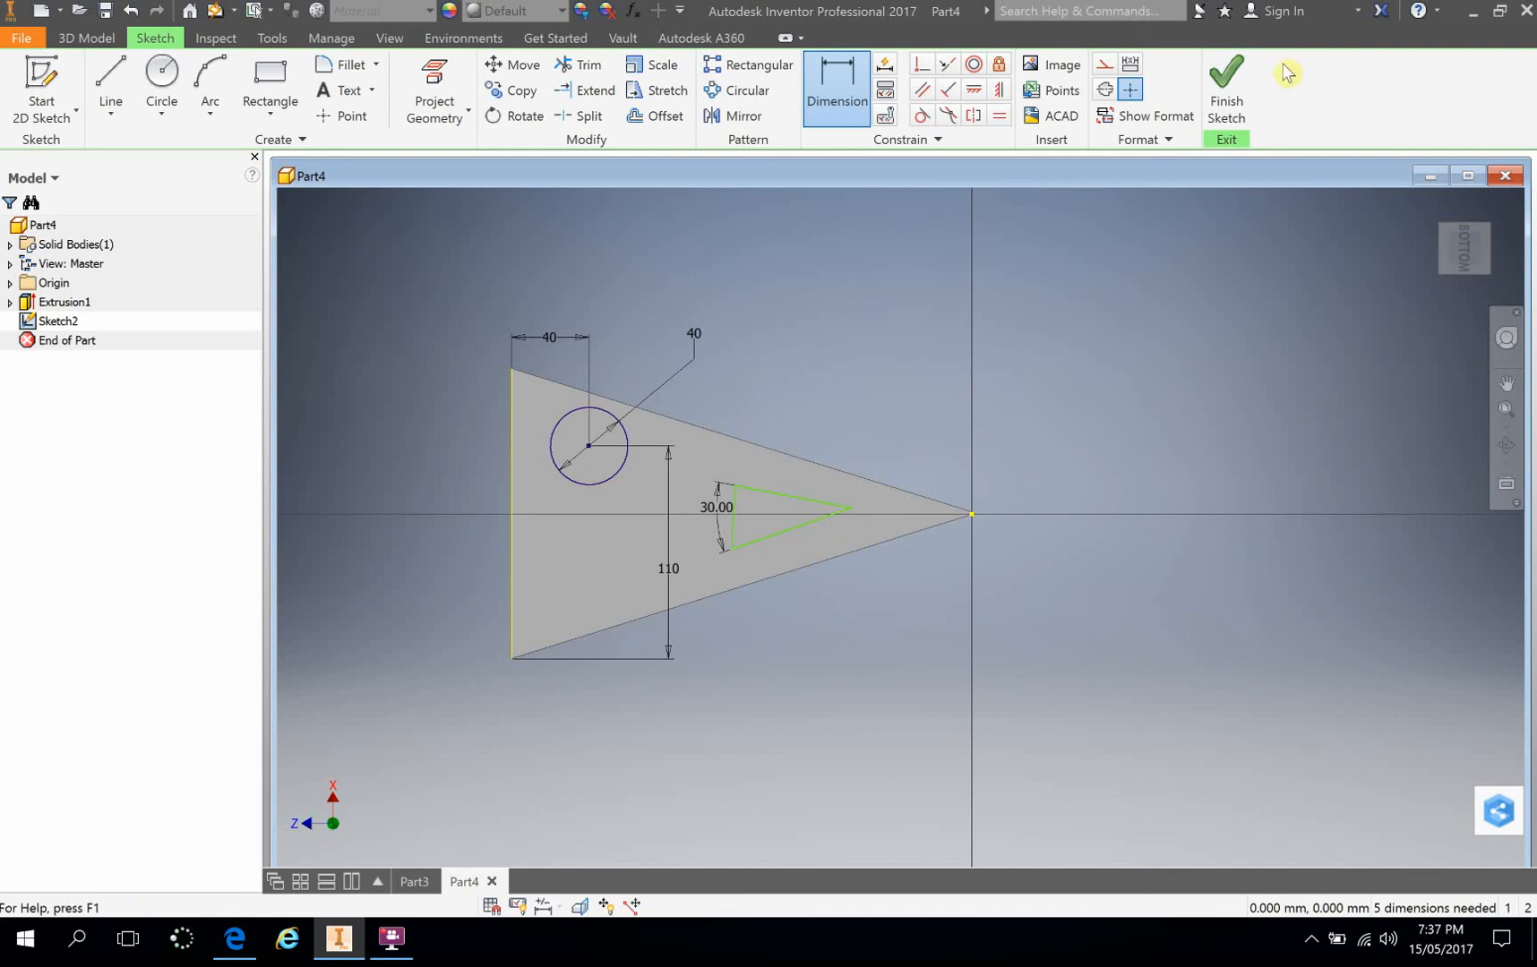
pyautogui.click(1228, 98)
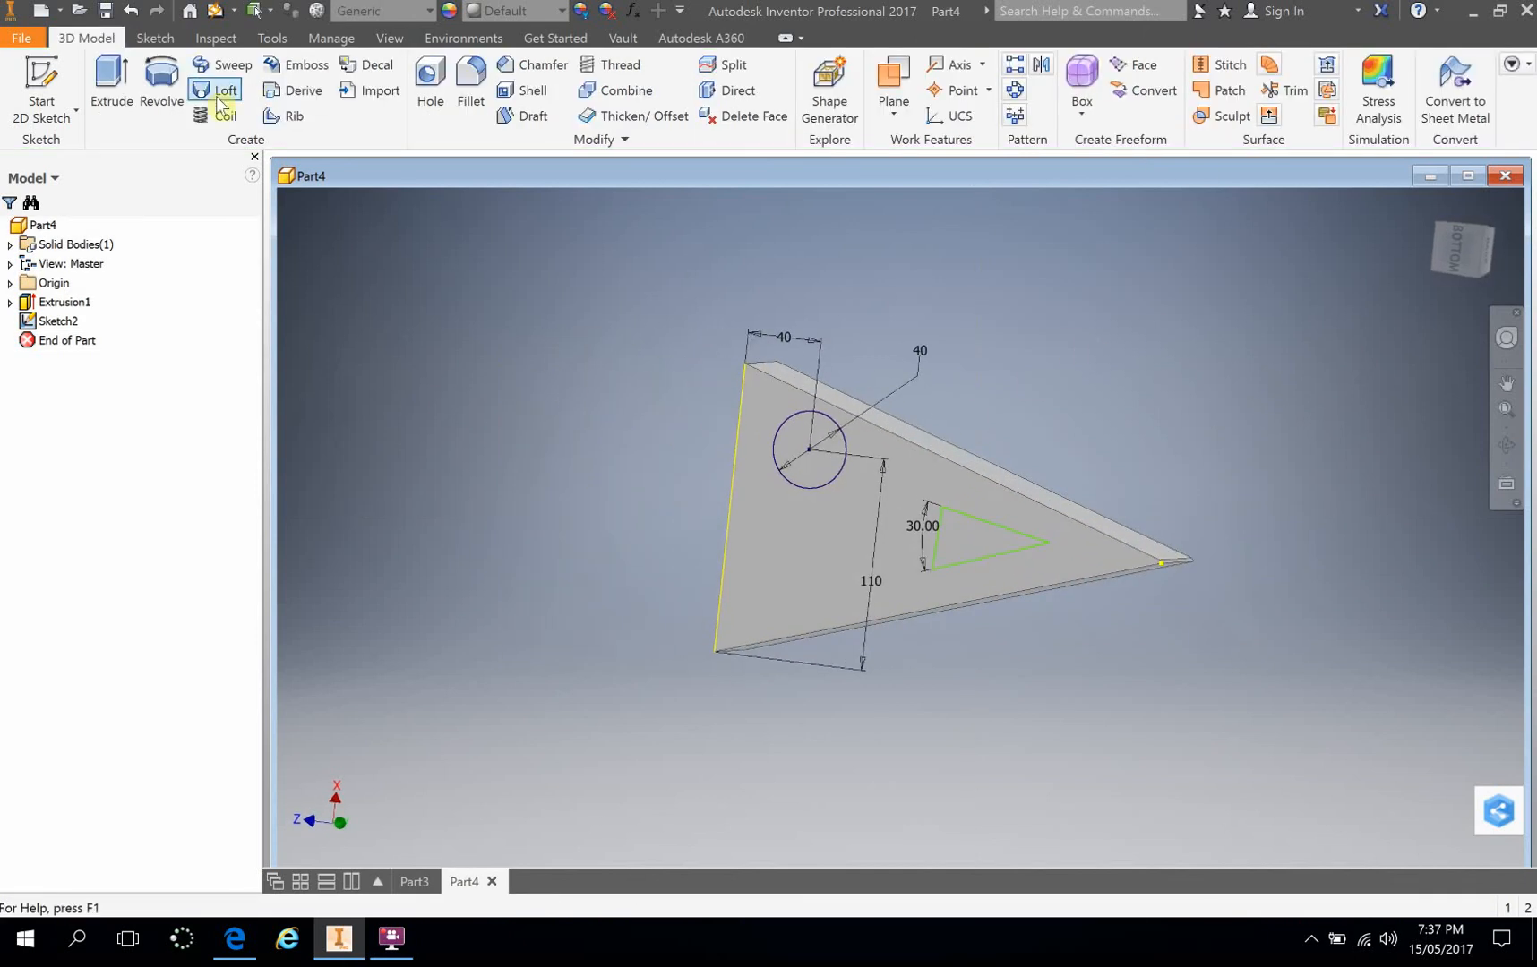
# Step: Extrude the circle and the small triangle as a cut through the whole body, with the extents set to All
pyautogui.click(110, 82)
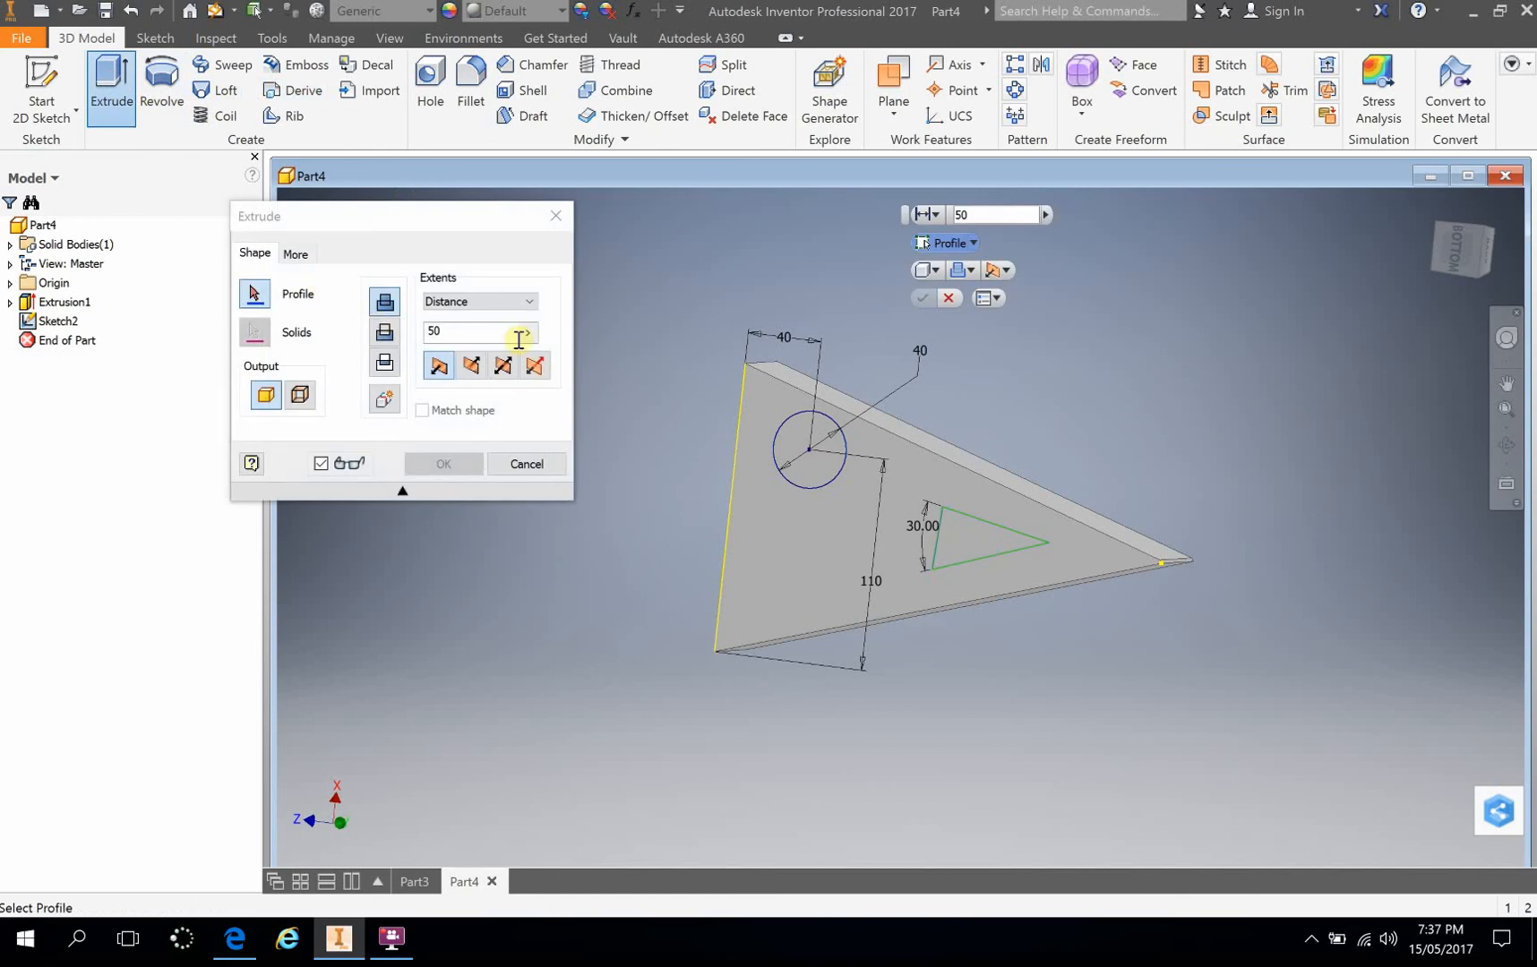
pyautogui.click(813, 483)
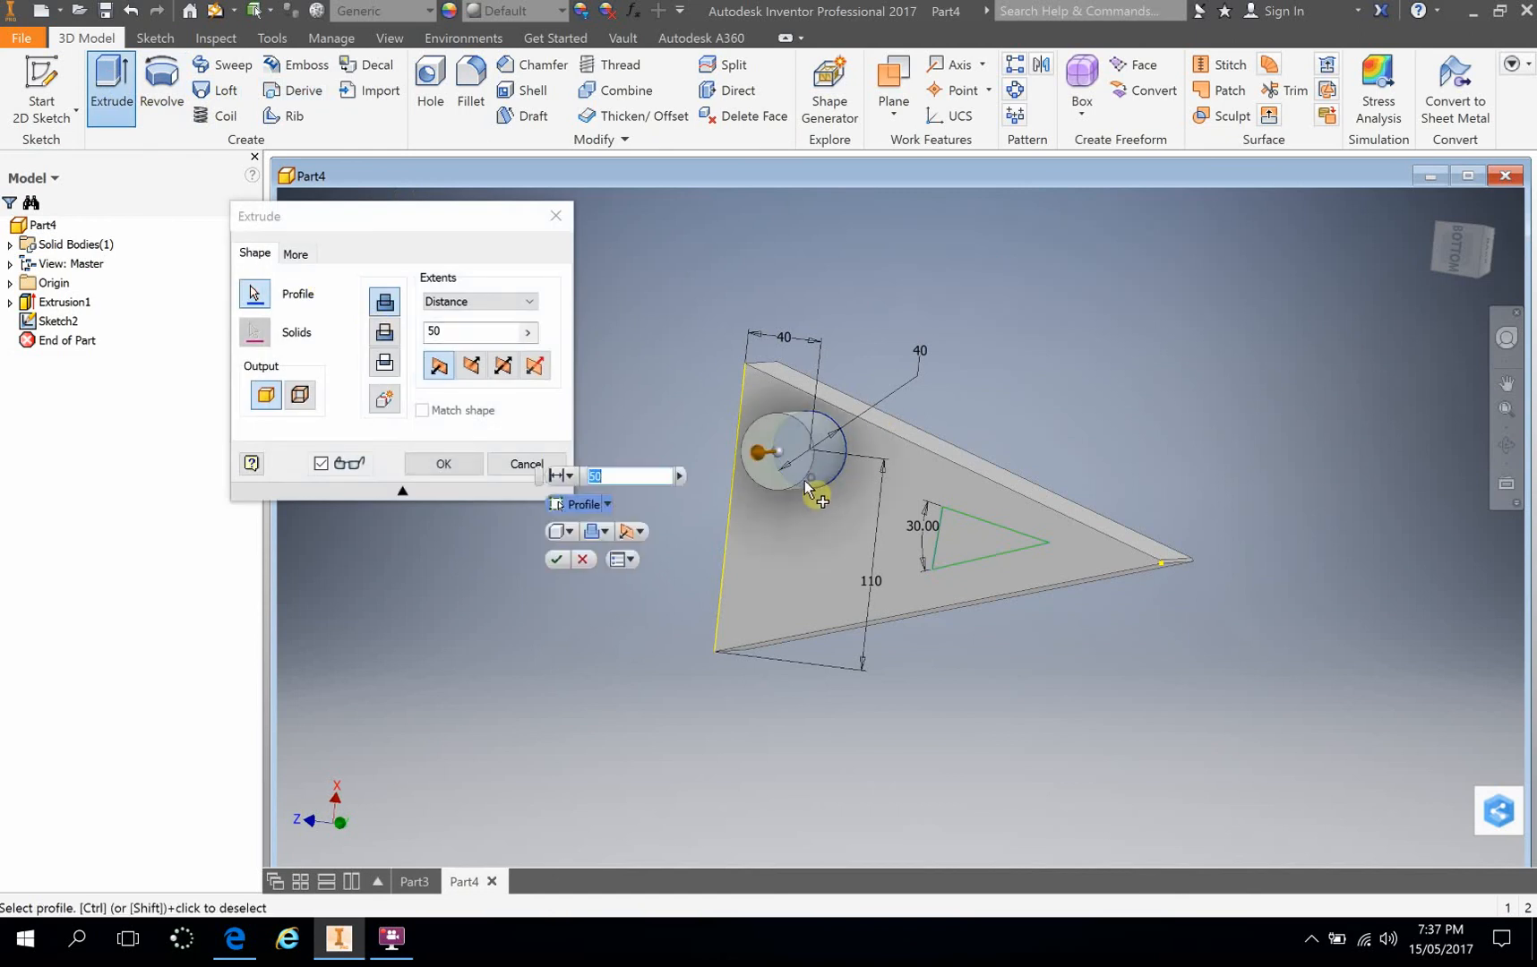
pyautogui.click(960, 542)
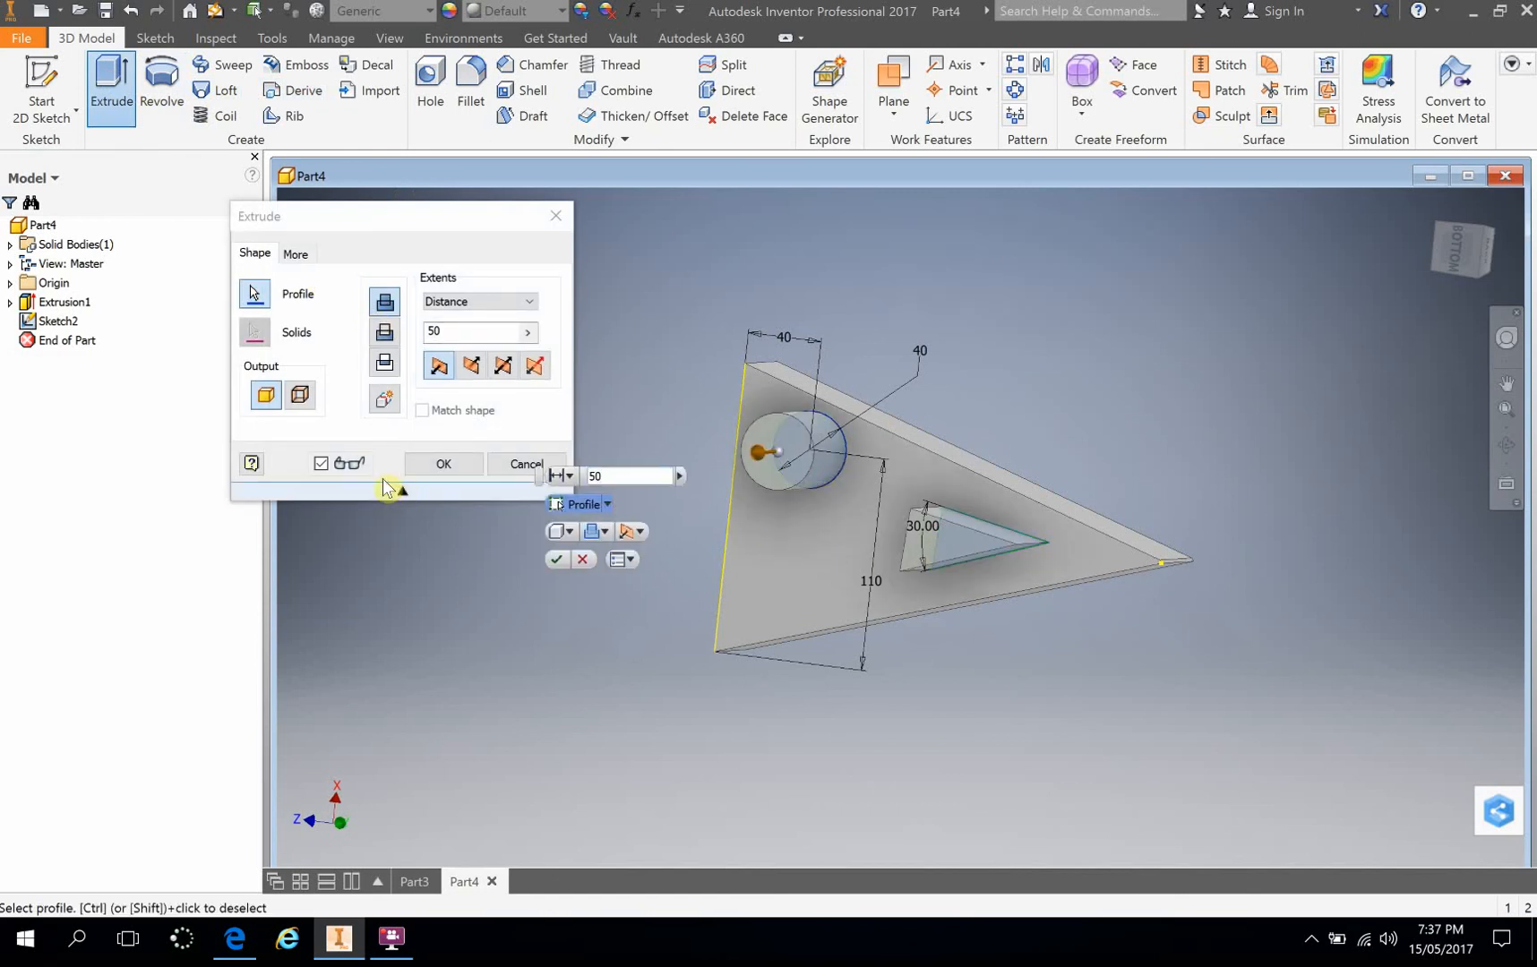
pyautogui.click(383, 335)
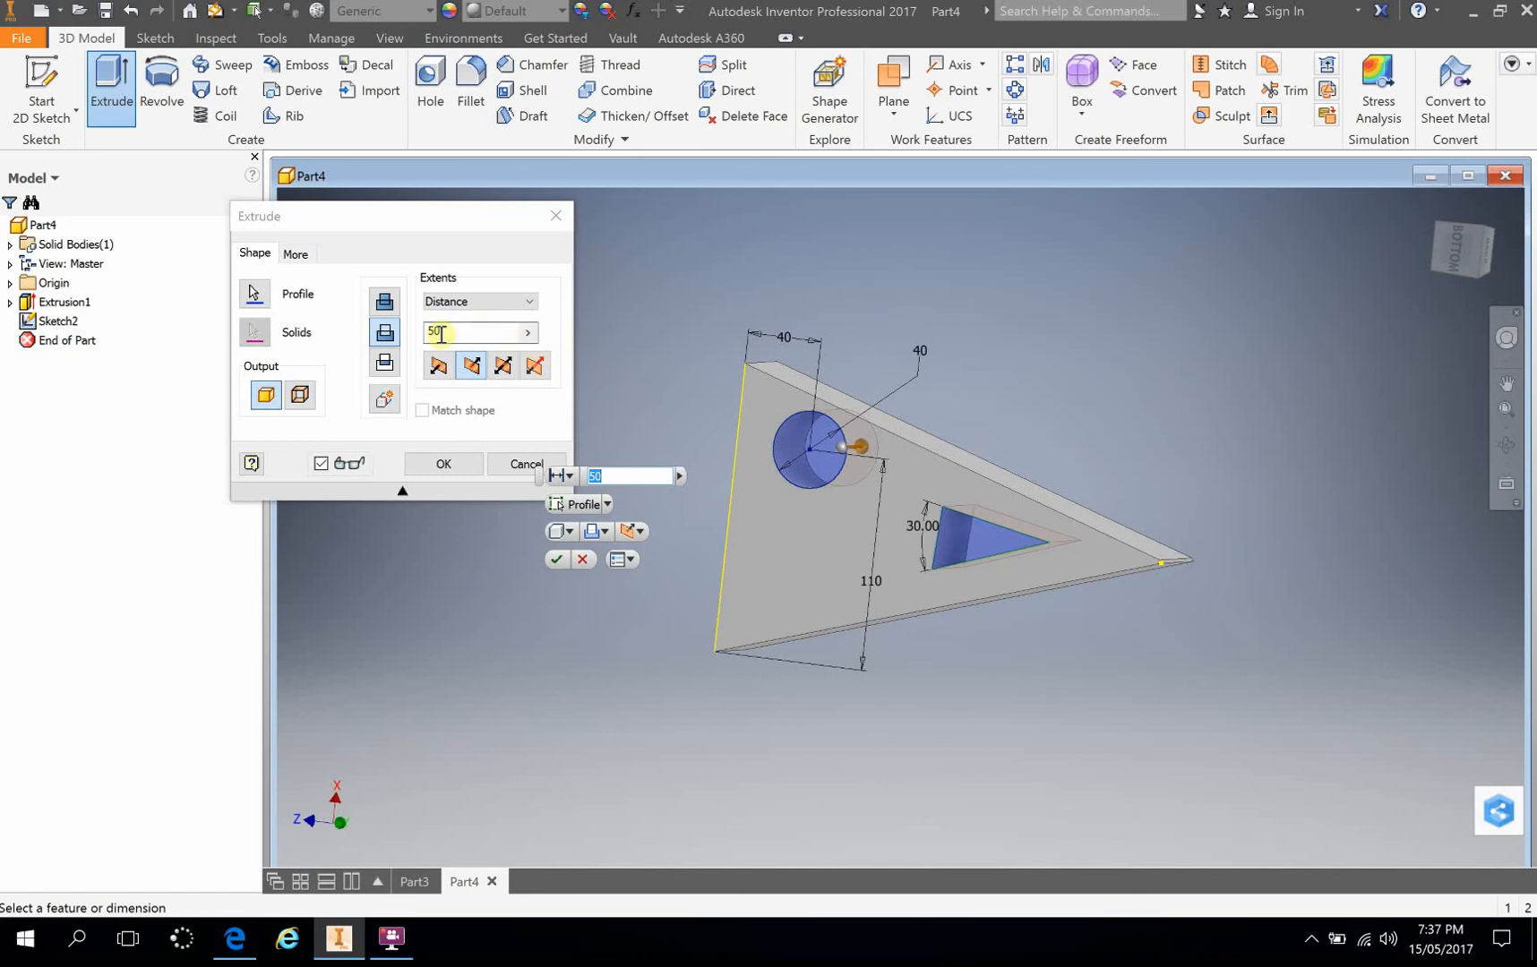
pyautogui.click(531, 304)
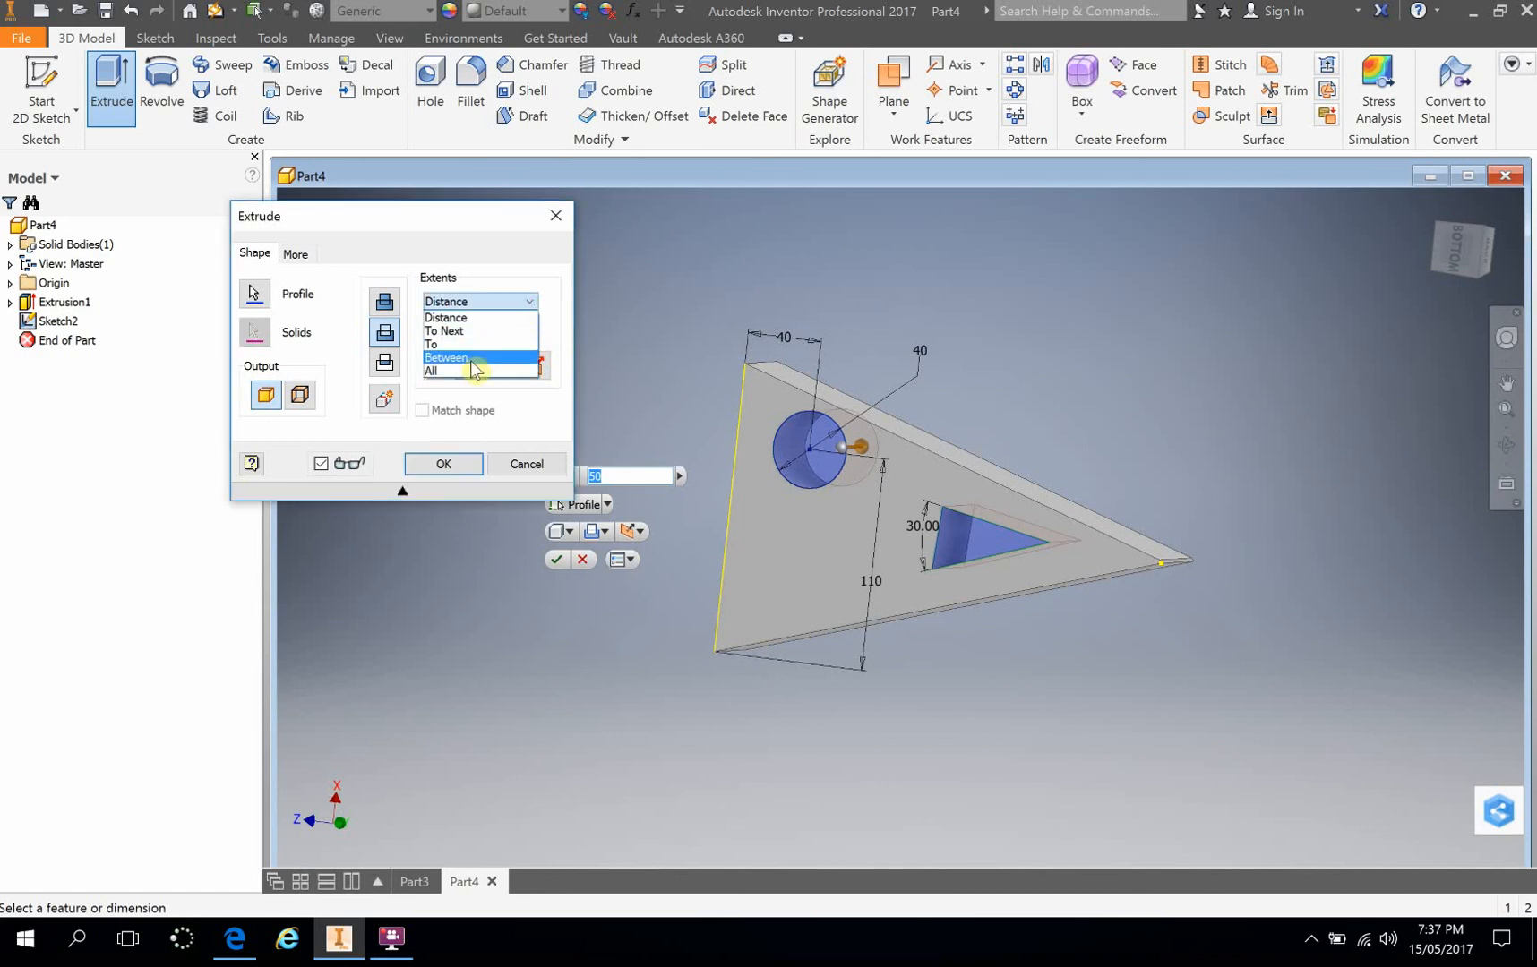
pyautogui.click(473, 370)
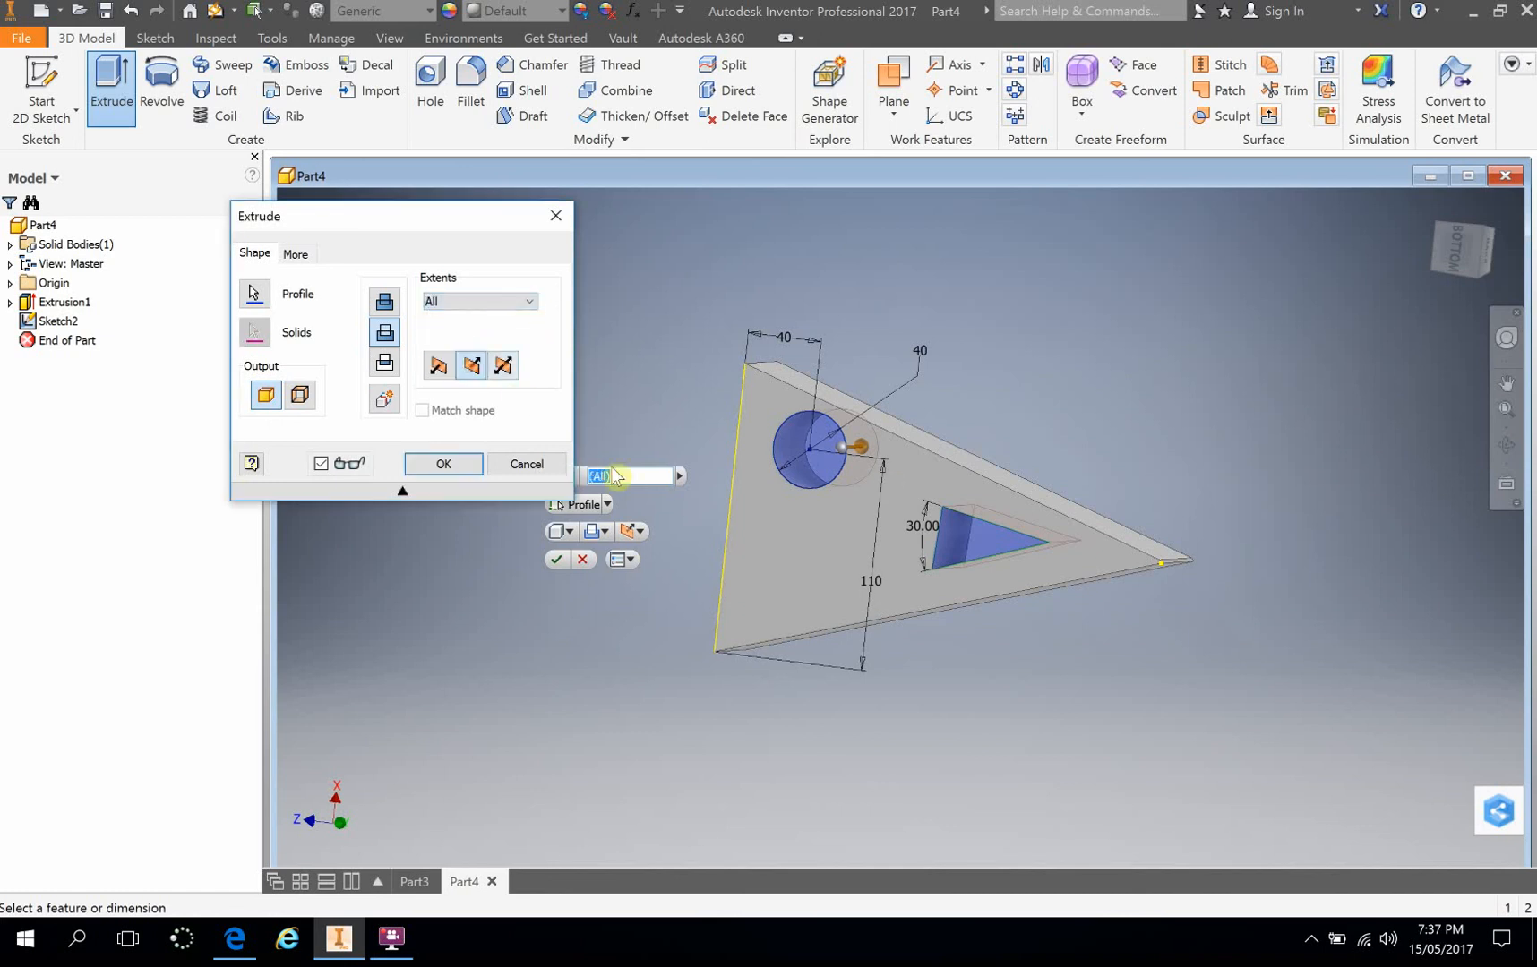
pyautogui.click(447, 464)
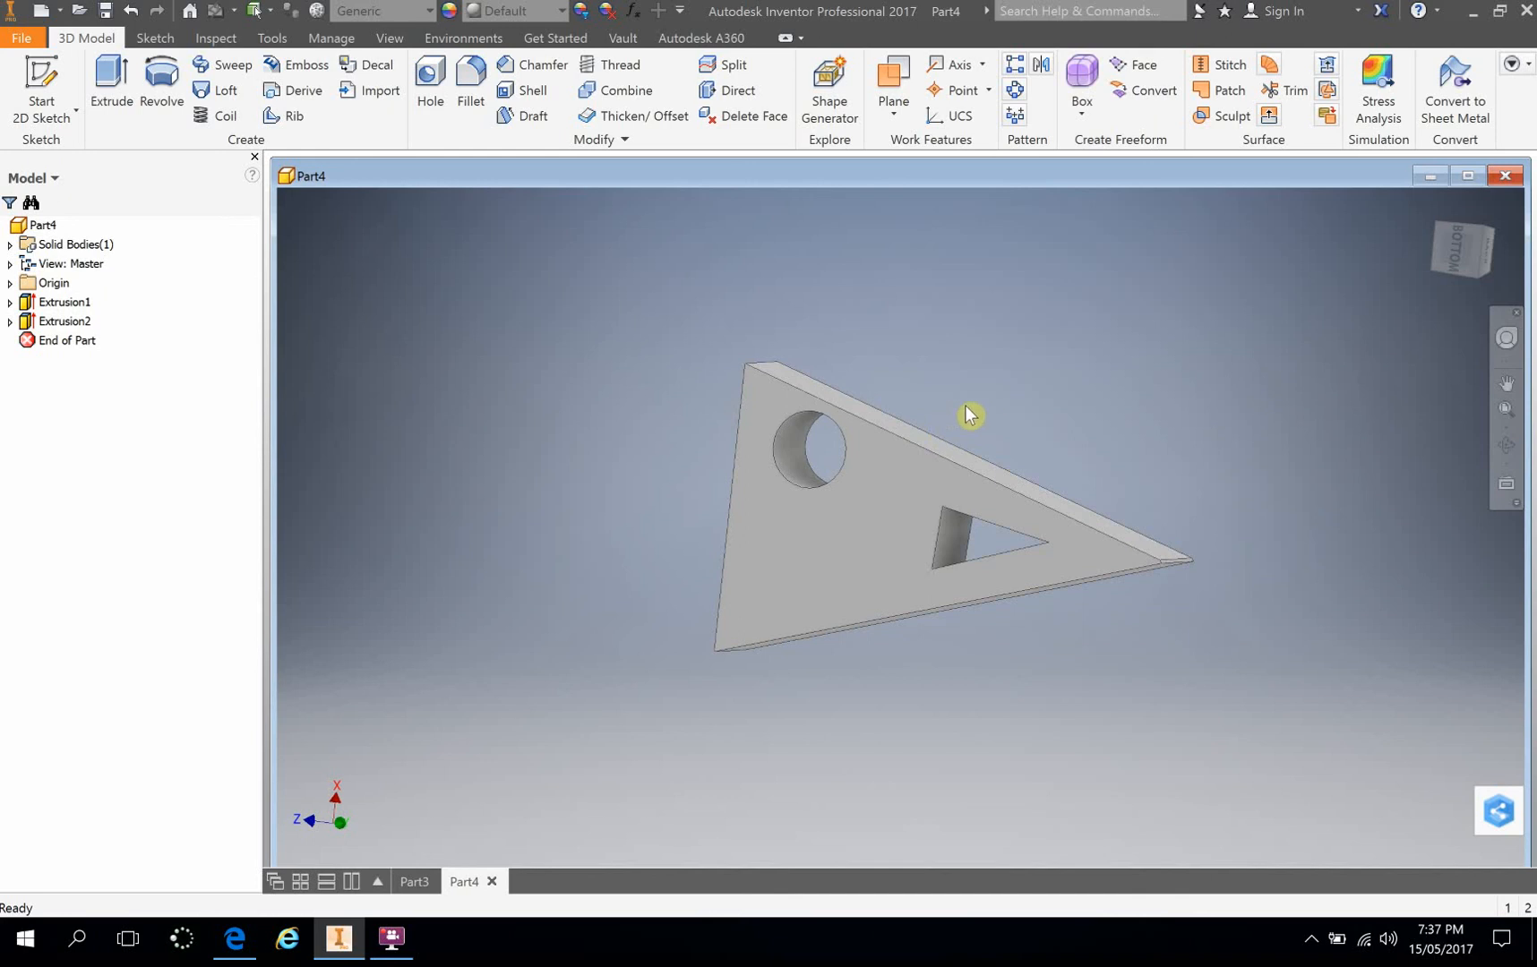
pyautogui.keyDown('shift'); pyautogui.moveTo(969, 415); pyautogui.dragTo(780, 556, button='middle'); pyautogui.keyUp('shift')
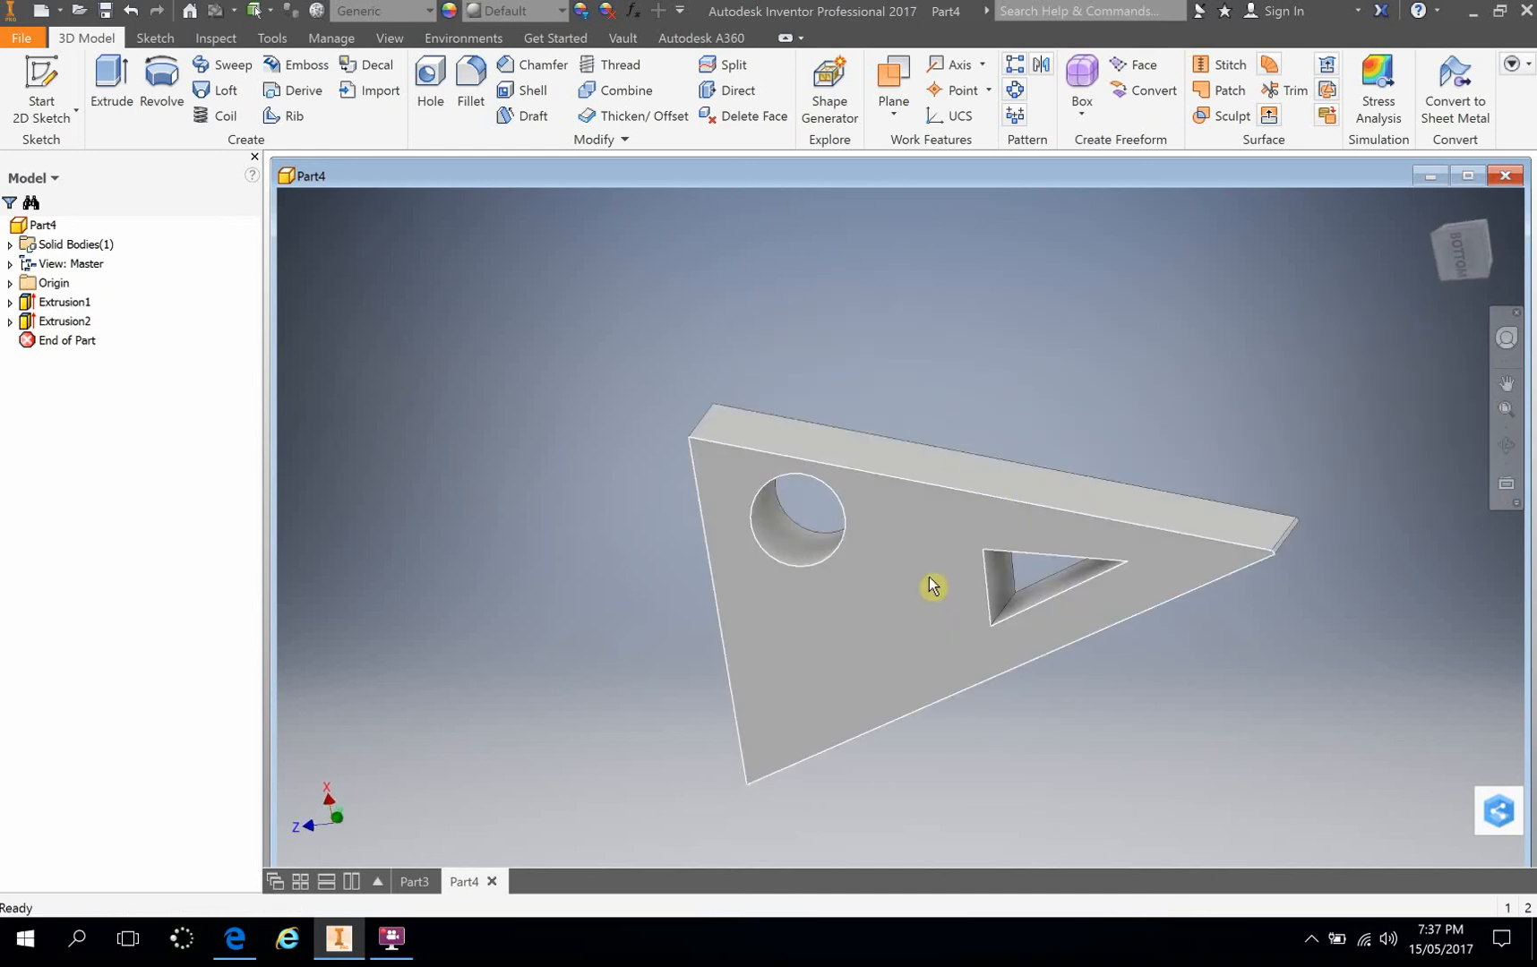
pyautogui.keyDown('shift'); pyautogui.moveTo(932, 586); pyautogui.dragTo(872, 289, button='middle'); pyautogui.keyUp('shift')
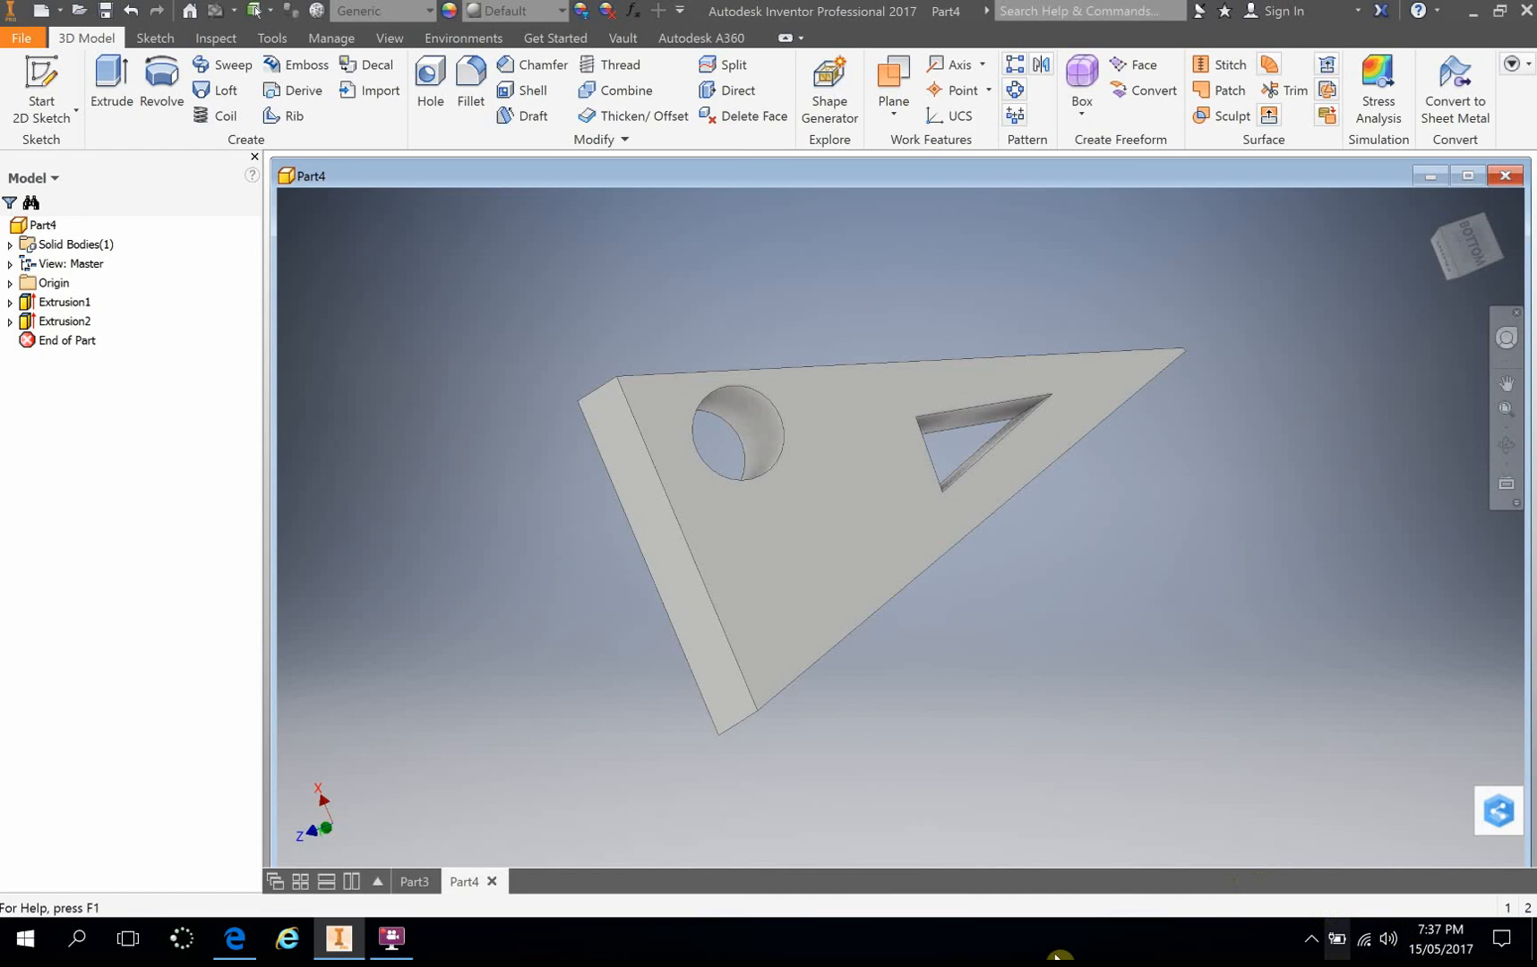
pyautogui.click(390, 938)
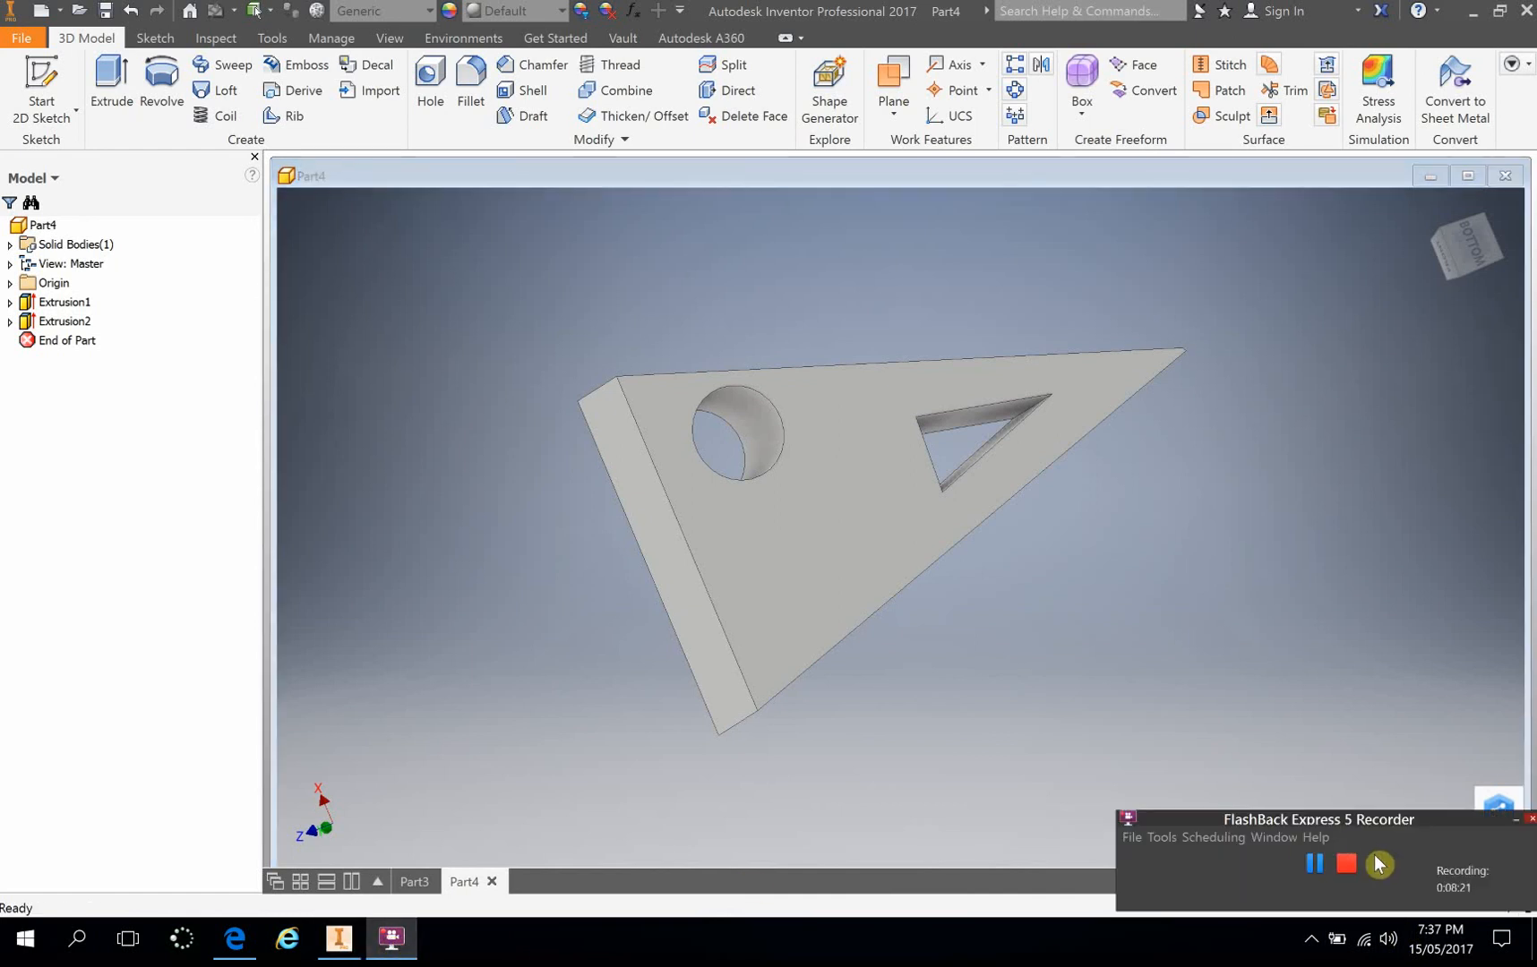